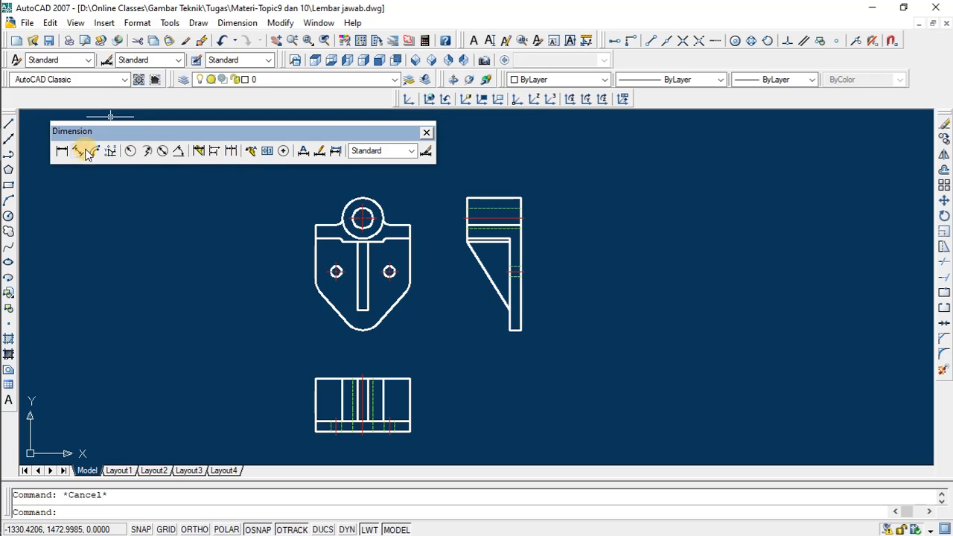
# Reposition the floating Dimension toolbar in the empty area above the front view
pyautogui.moveTo(143, 133); pyautogui.dragTo(157, 133)
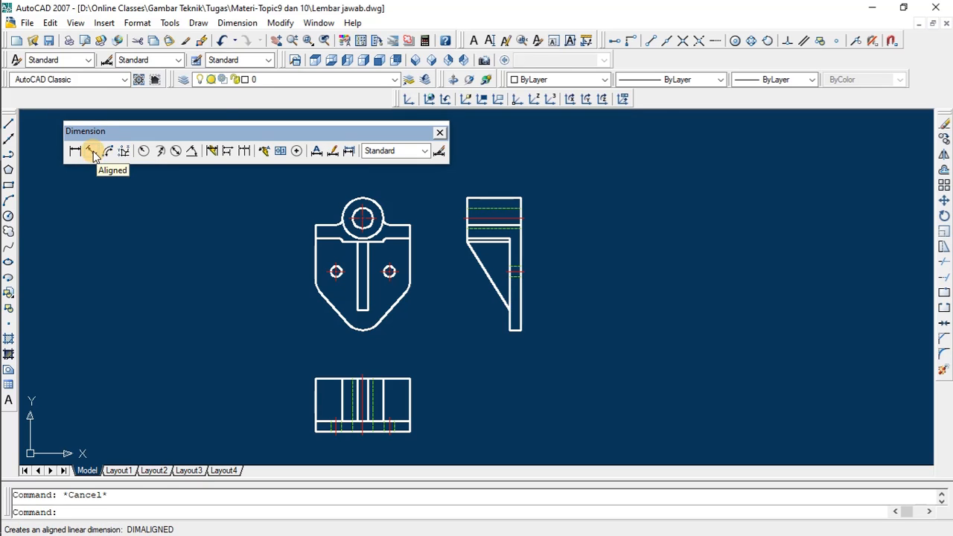
pyautogui.rightClick(8, 123)
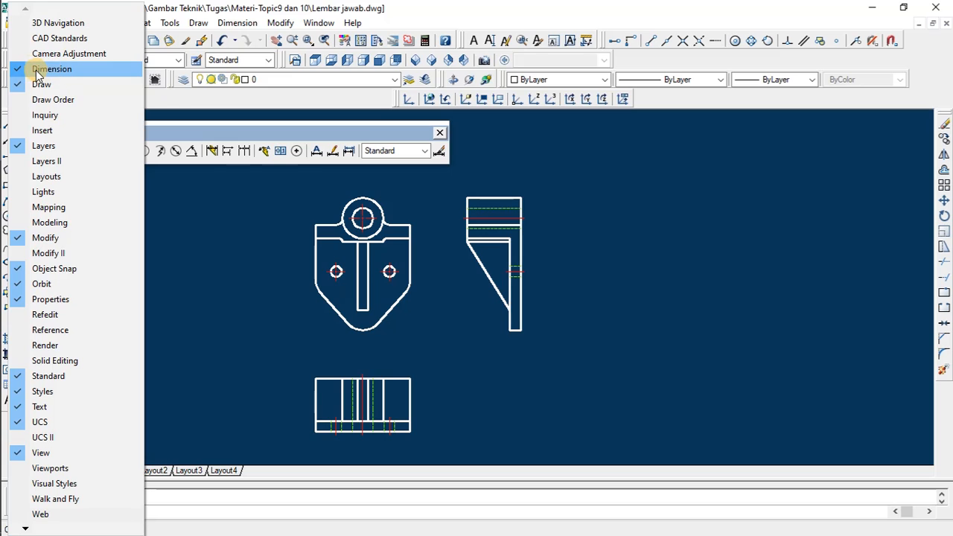
pyautogui.click(176, 132)
pyautogui.moveTo(176, 133); pyautogui.dragTo(126, 130)
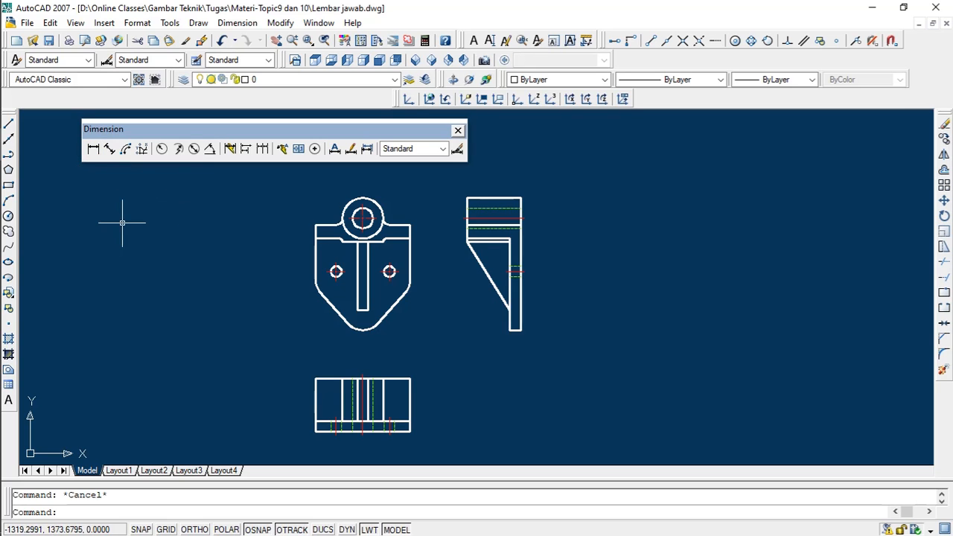
# Add a vertical linear dimension for the side view's overall height, placed outside its back plate
pyautogui.click(93, 151)
pyautogui.scroll(2, 573, 249)
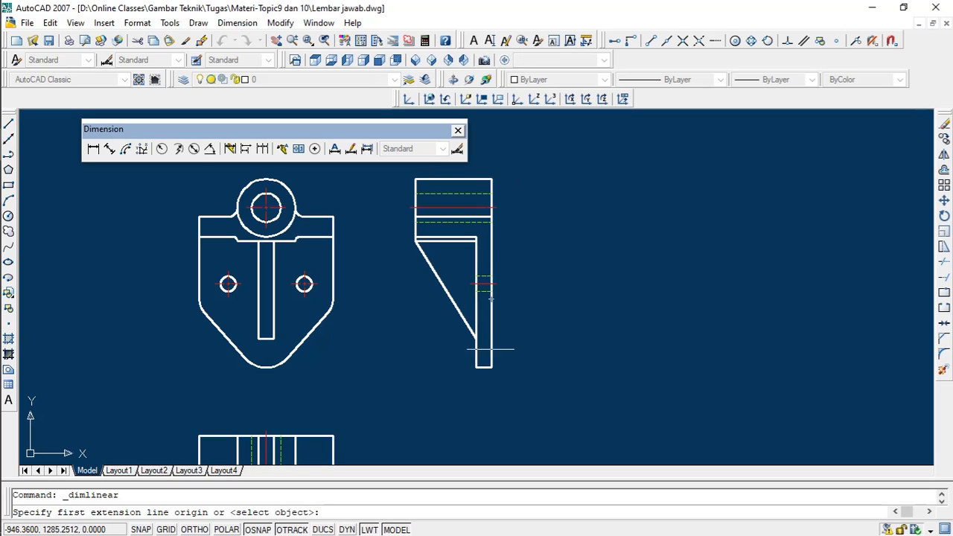
pyautogui.click(491, 179)
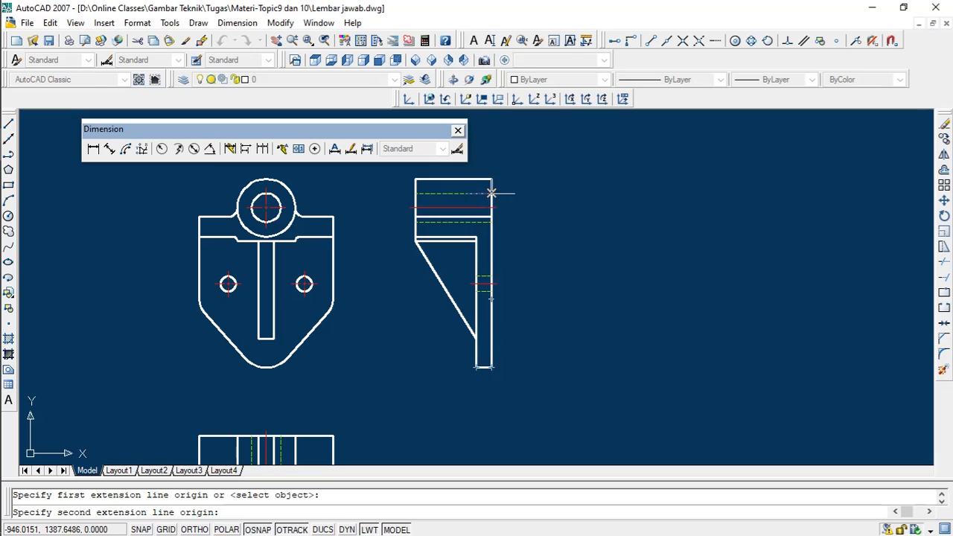
pyautogui.click(475, 367)
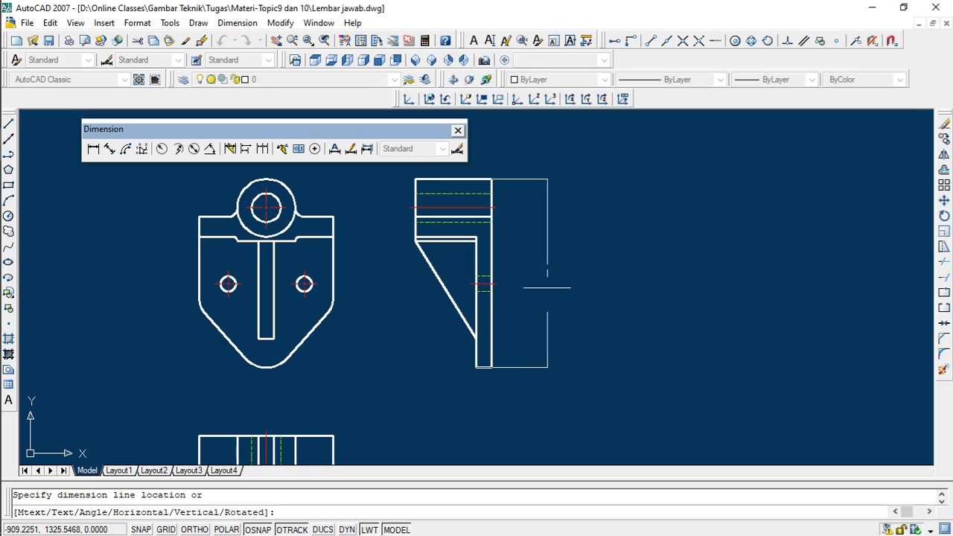
pyautogui.click(554, 298)
# Add a horizontal linear dimension for the side view's overall depth, placed above its upper edge
pyautogui.scroll(3, 528, 223)
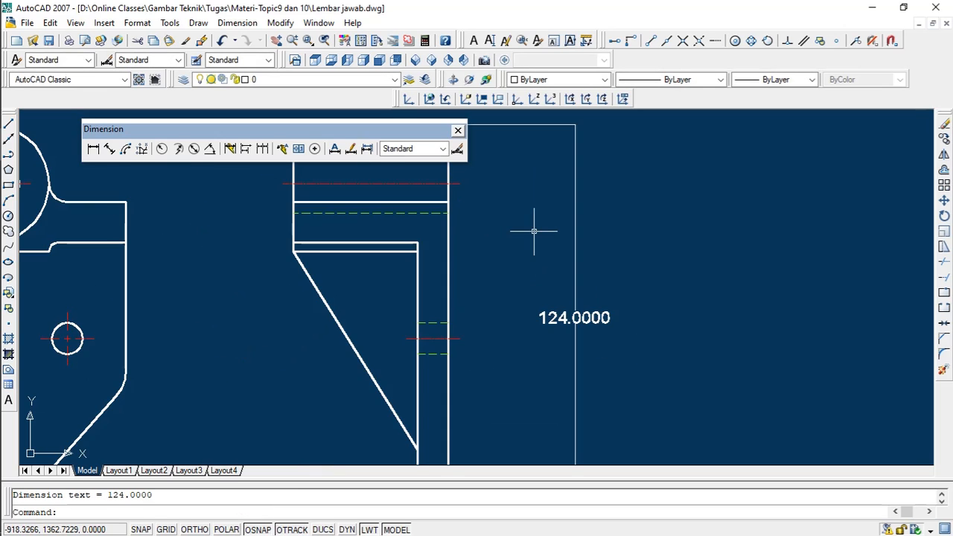
pyautogui.scroll(-4, 531, 227)
pyautogui.scroll(2, 539, 285)
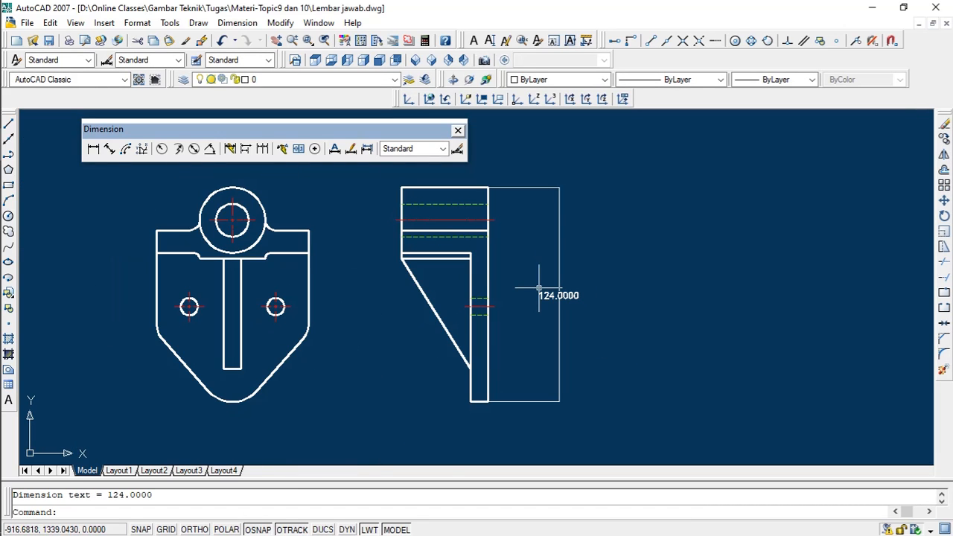
pyautogui.scroll(-1, 532, 297)
pyautogui.scroll(3, 513, 234)
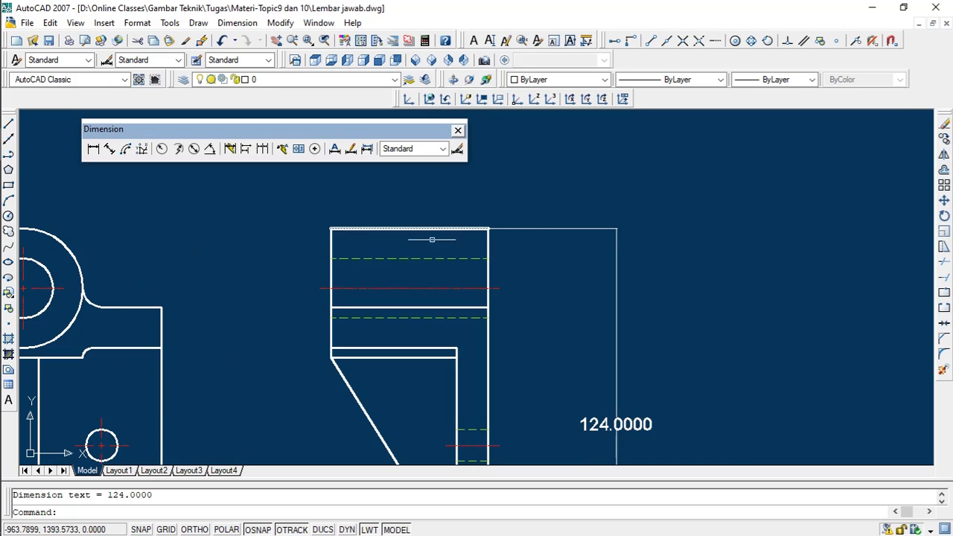
pyautogui.scroll(-3, 385, 228)
pyautogui.scroll(2, 384, 234)
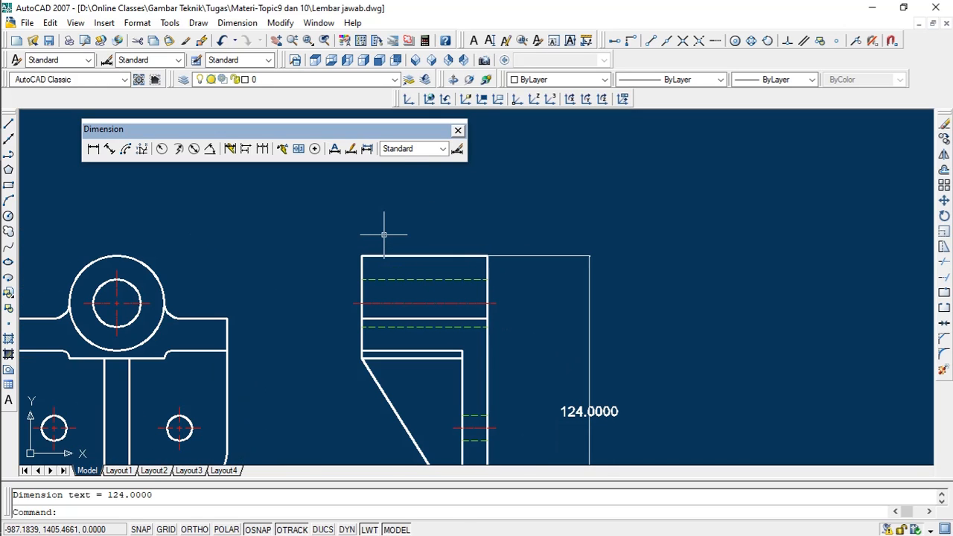
pyautogui.click(93, 151)
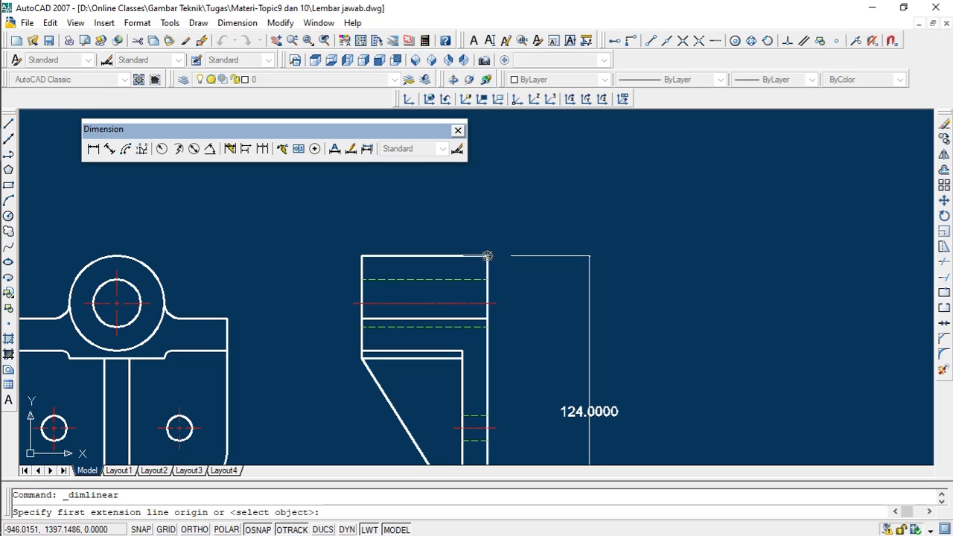
pyautogui.click(487, 256)
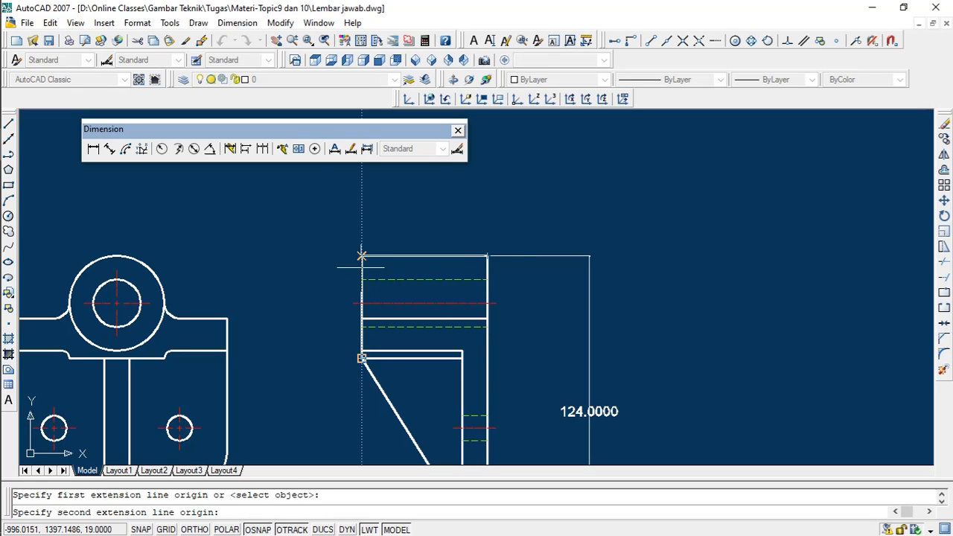
pyautogui.click(362, 354)
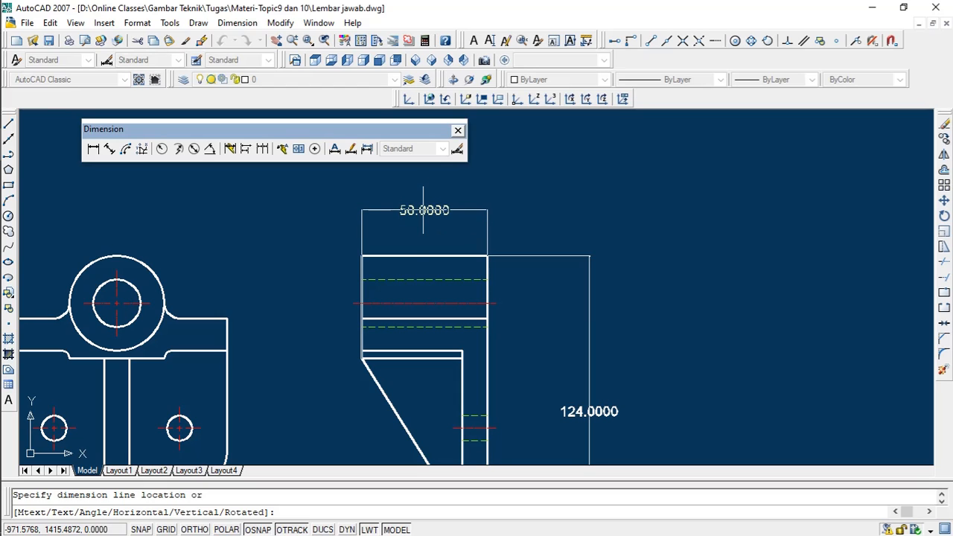
pyautogui.click(423, 210)
# Add a horizontal linear dimension for the front view's overall width with DIMLINEAR, placed above the cylinder
pyautogui.scroll(-1, 633, 202)
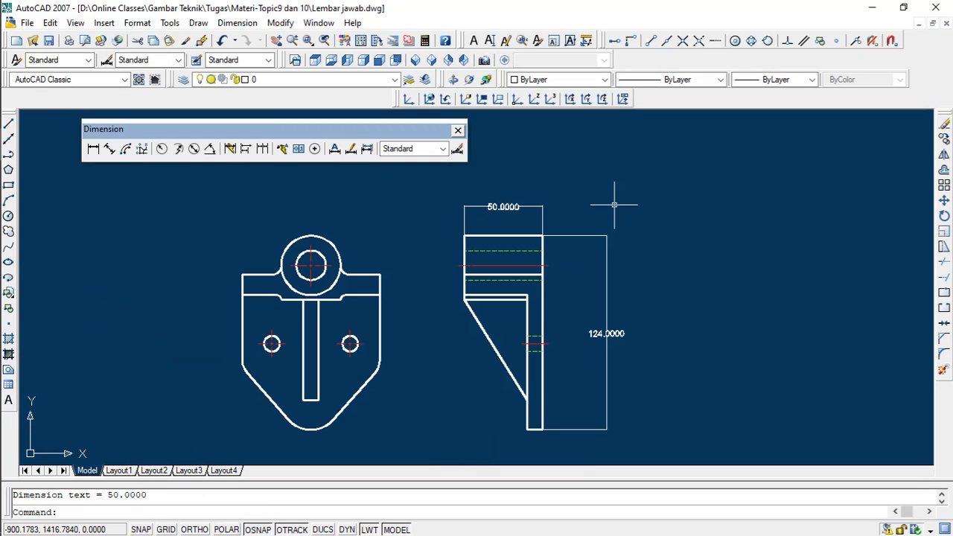
pyautogui.scroll(-1, 614, 205)
pyautogui.scroll(1, 601, 222)
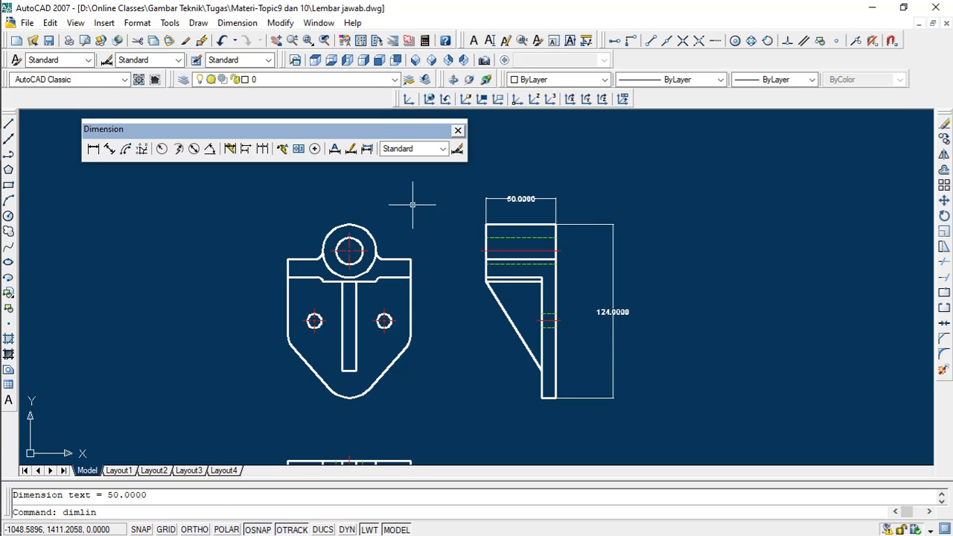
pyautogui.press('Return')
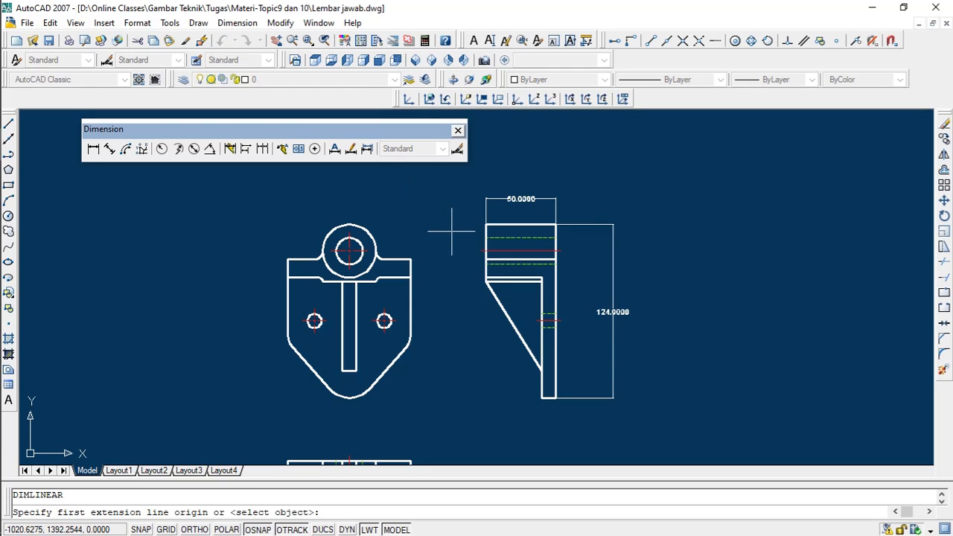
pyautogui.click(409, 259)
pyautogui.click(288, 259)
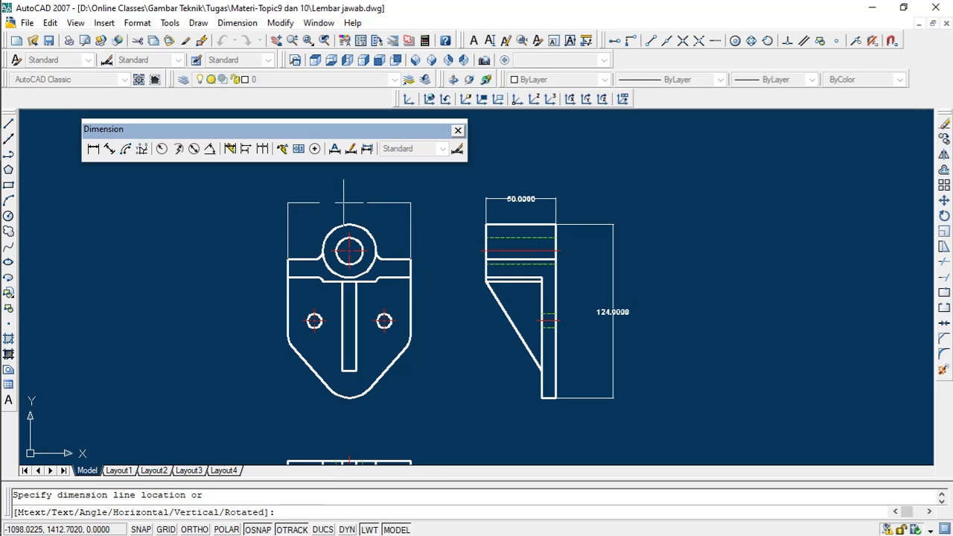
pyautogui.click(376, 201)
# Add an aligned dimension along the sloped rib edge in the side view, placed outside and parallel to the edge
pyautogui.scroll(5, 378, 191)
pyautogui.scroll(-3, 367, 206)
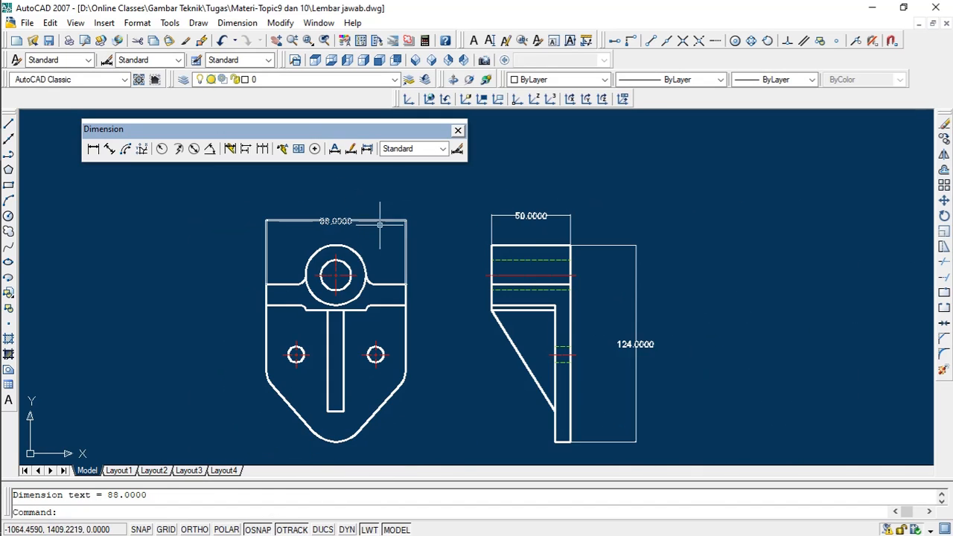
pyautogui.scroll(-2, 521, 239)
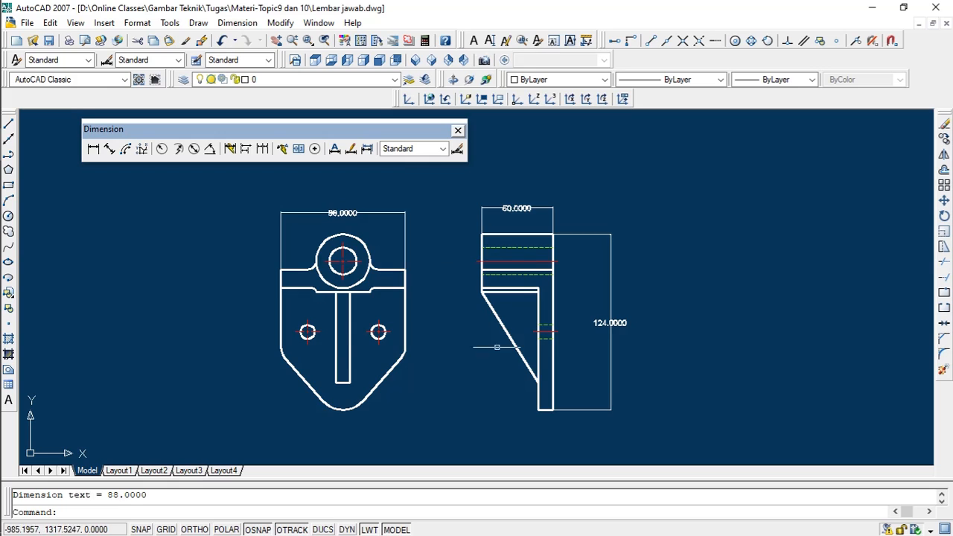
pyautogui.scroll(1, 512, 375)
pyautogui.scroll(-2, 435, 339)
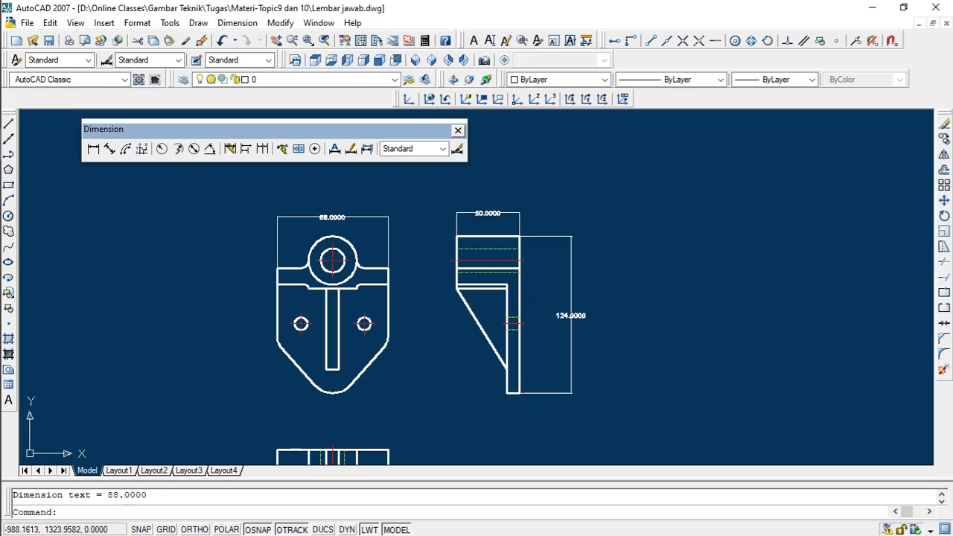
pyautogui.scroll(1, 477, 327)
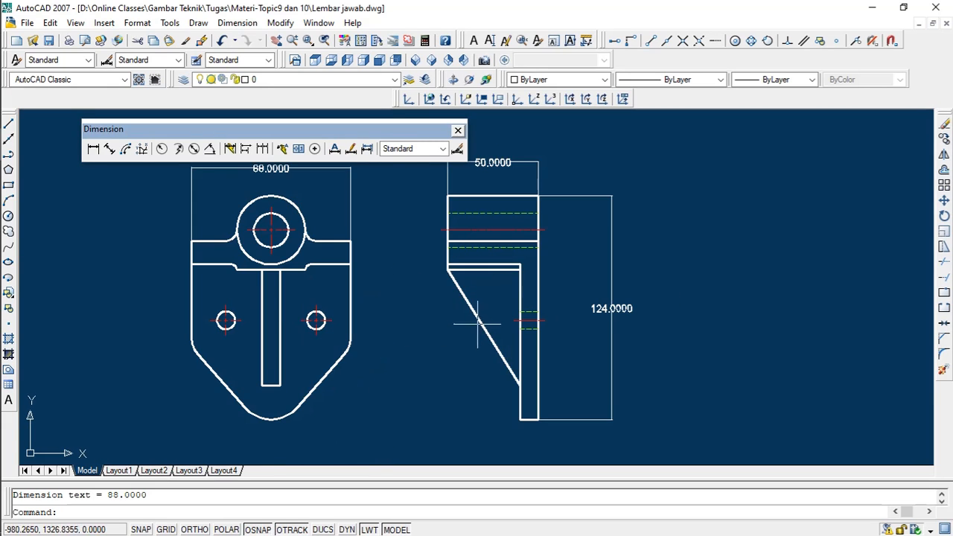
pyautogui.click(109, 150)
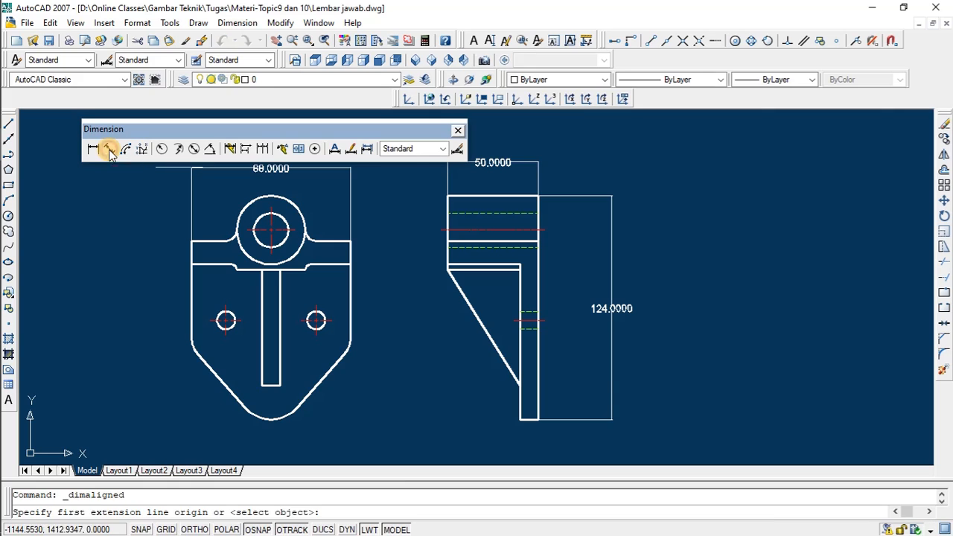
pyautogui.click(447, 269)
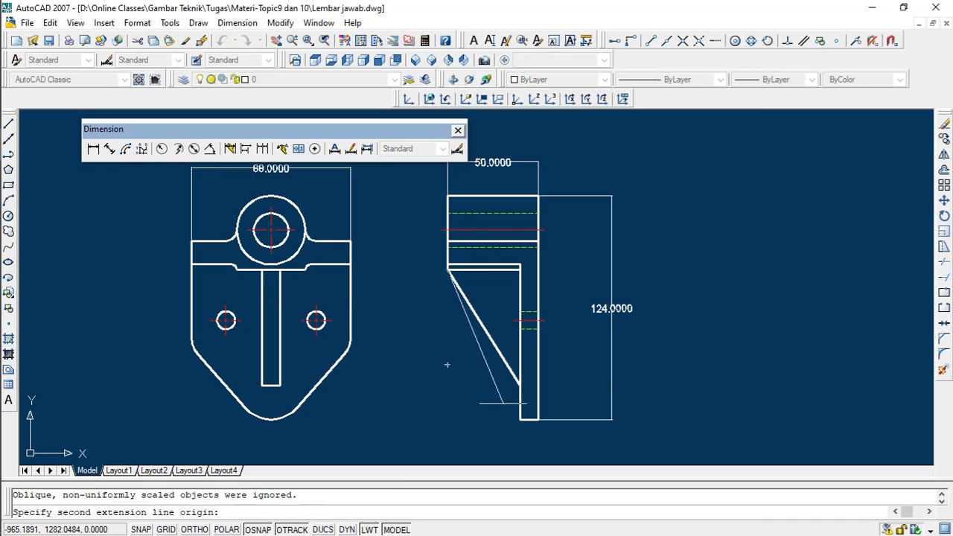
pyautogui.click(519, 384)
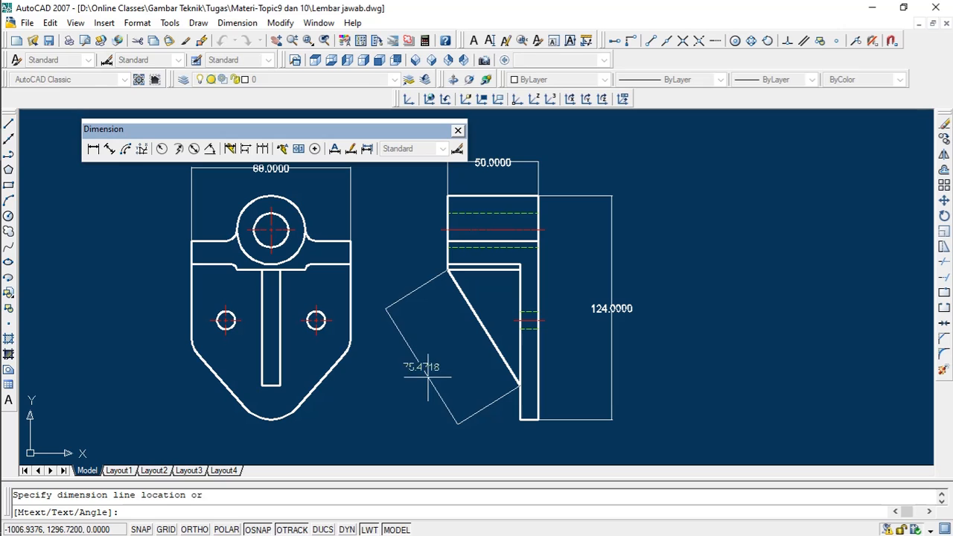
pyautogui.click(428, 377)
# Try a horizontal linear dimension between the two ends of the side view's sloped rib edge
pyautogui.scroll(3, 484, 417)
pyautogui.scroll(-2, 481, 412)
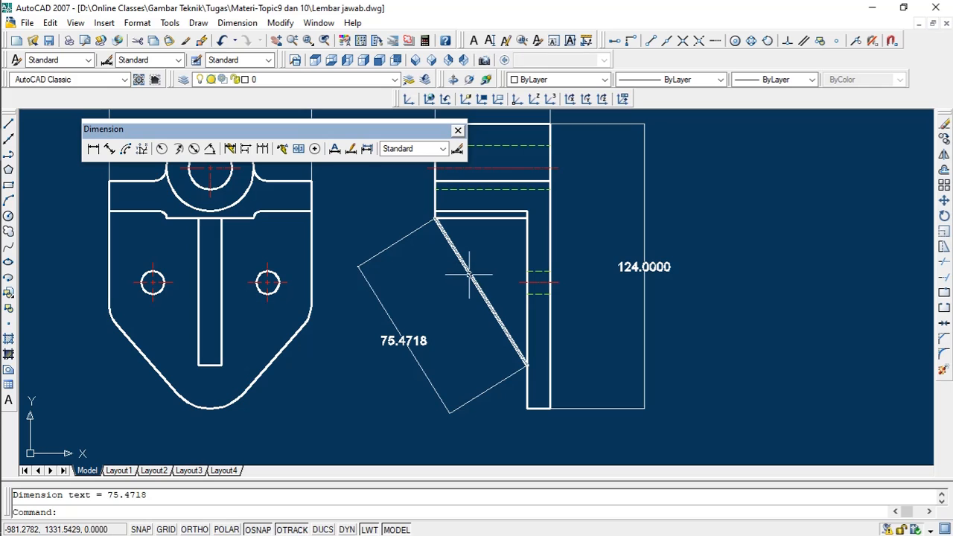
pyautogui.click(93, 150)
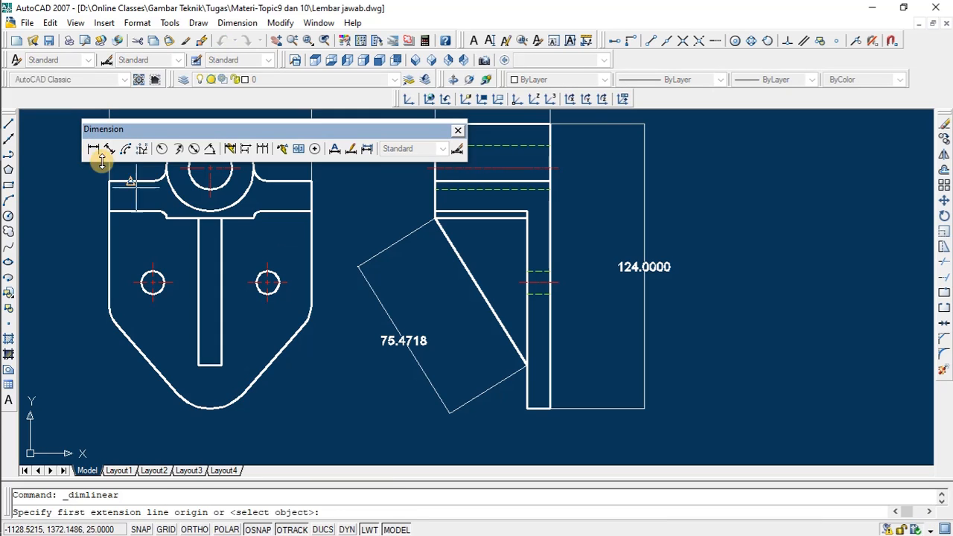
pyautogui.click(434, 217)
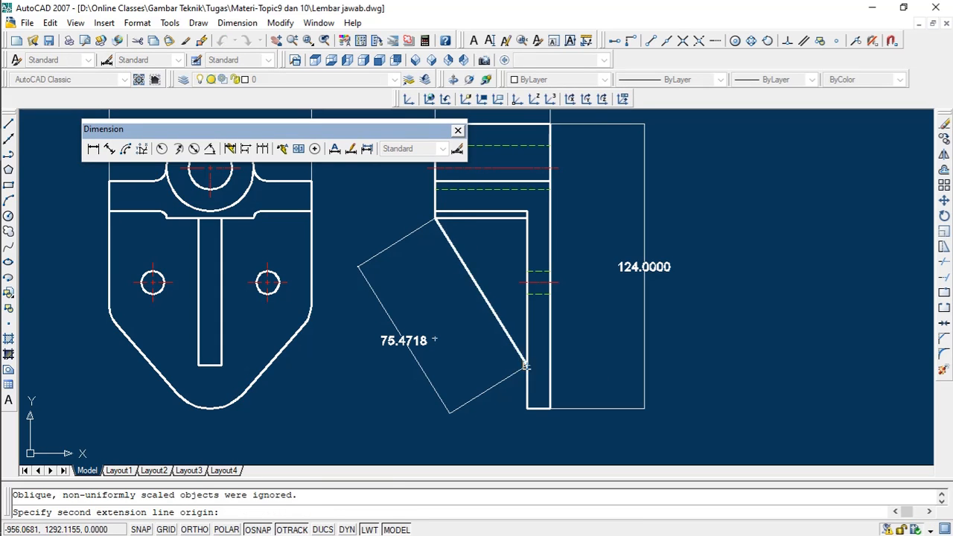
pyautogui.click(525, 365)
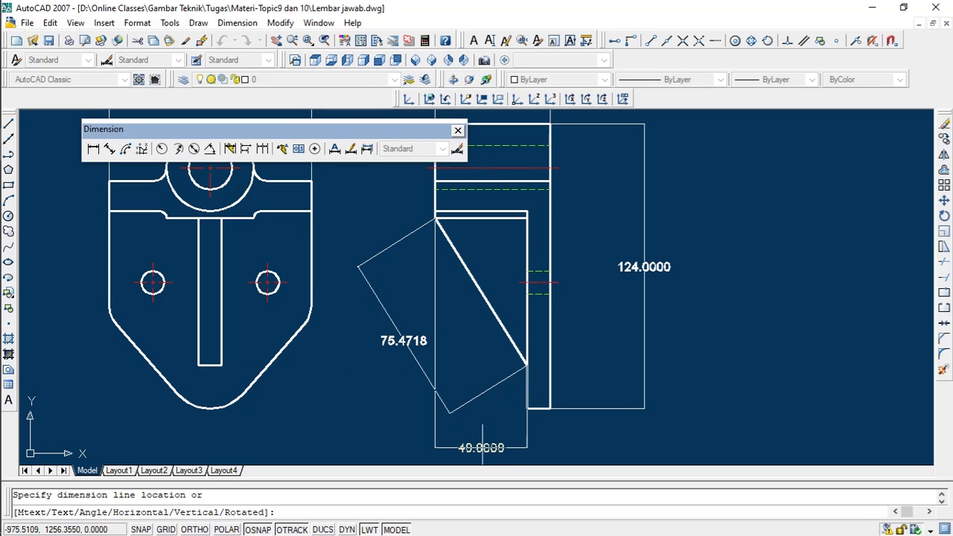
pyautogui.press('Escape')
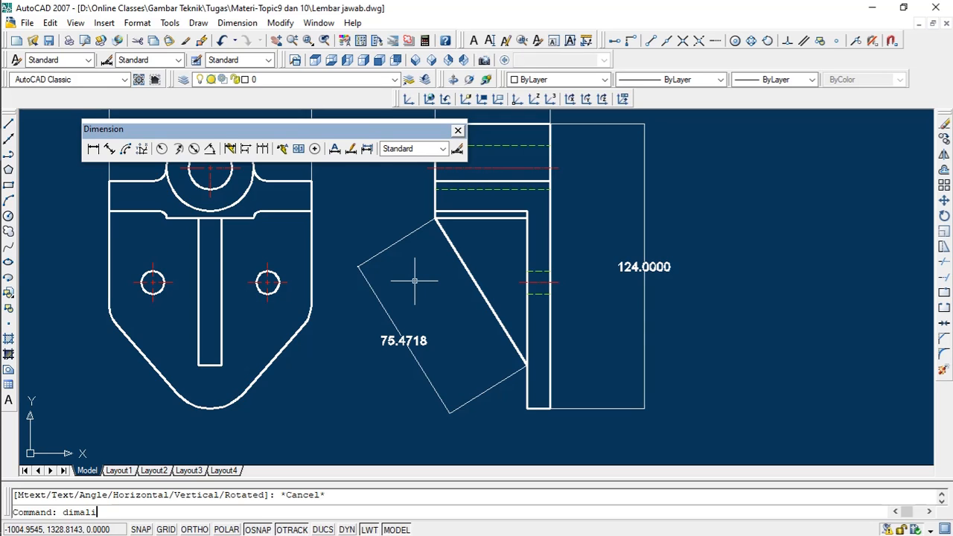
# Try the DIMALIGNED command between the two ends of the sloped rib edge in the side view
pyautogui.write('gned')
pyautogui.press('Return')
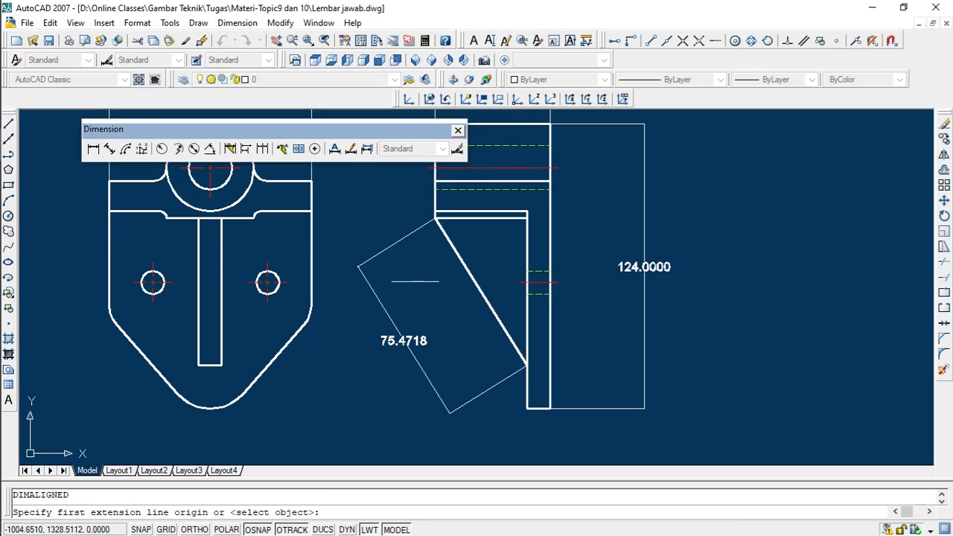
pyautogui.scroll(-4, 439, 312)
pyautogui.scroll(3, 345, 357)
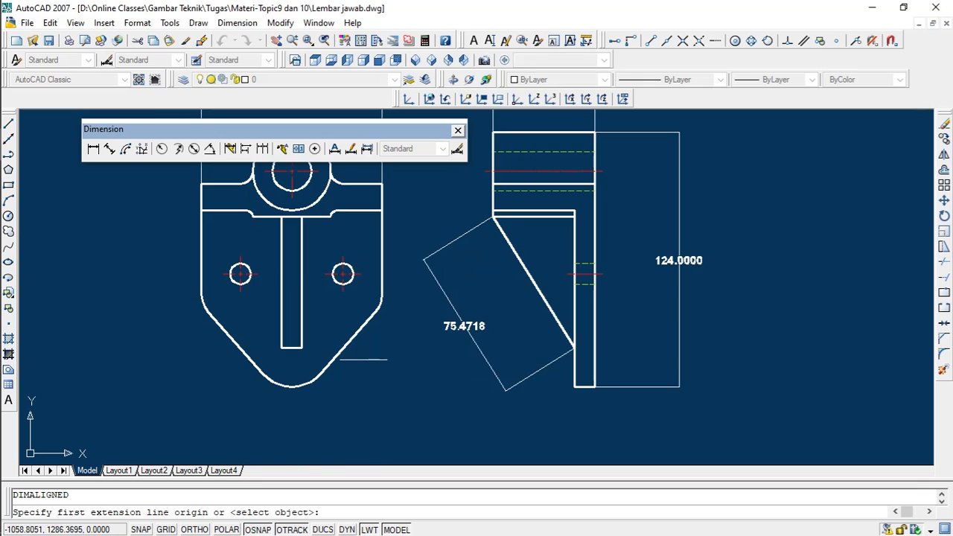
pyautogui.scroll(1, 524, 320)
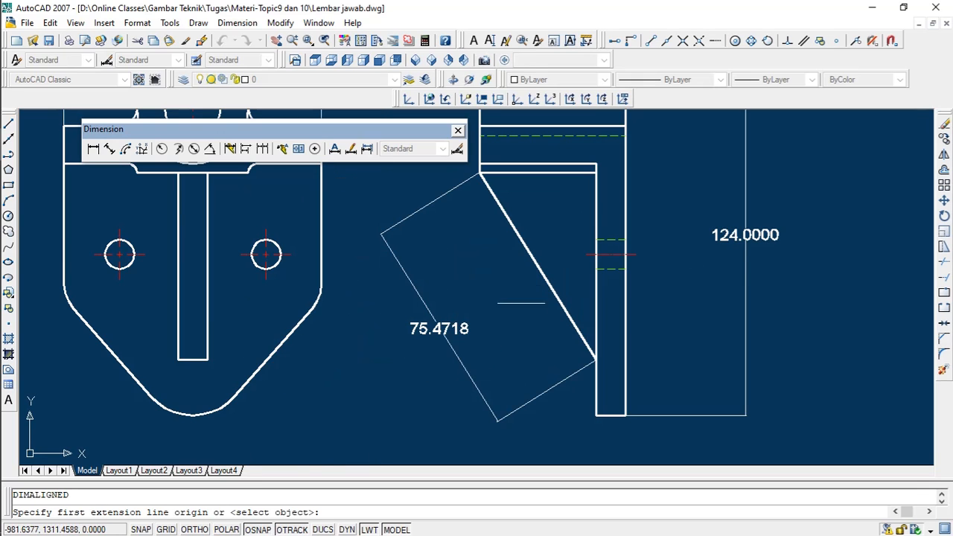
pyautogui.click(480, 174)
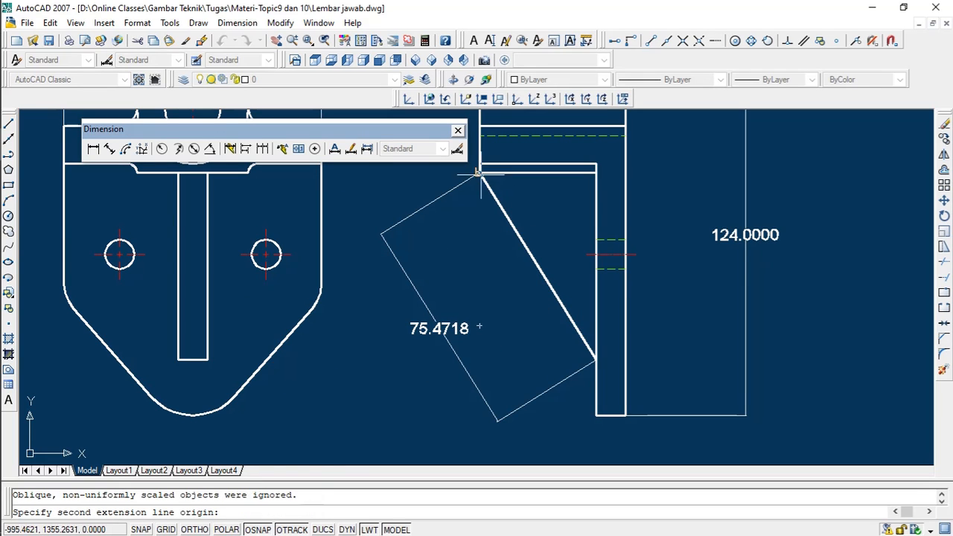
pyautogui.click(594, 360)
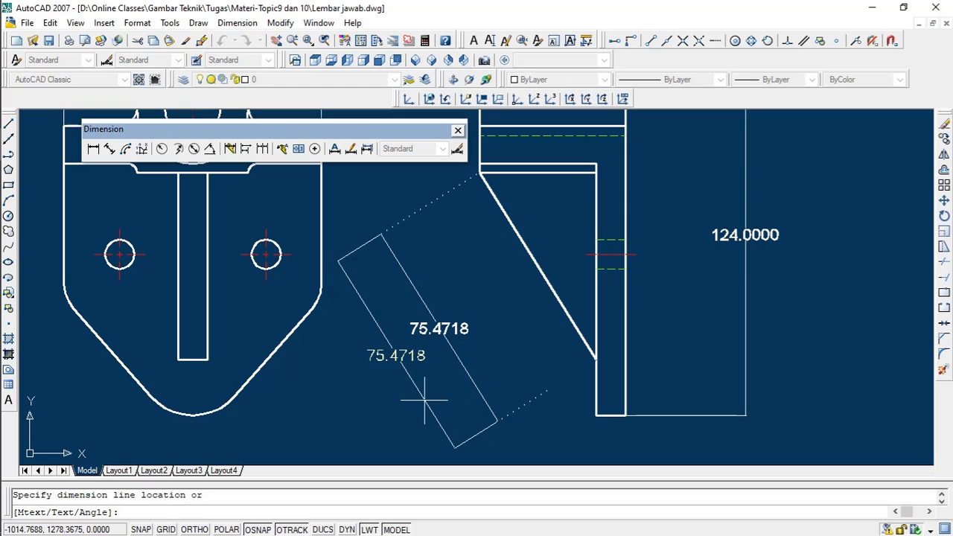
pyautogui.press('Escape')
pyautogui.scroll(-4, 424, 400)
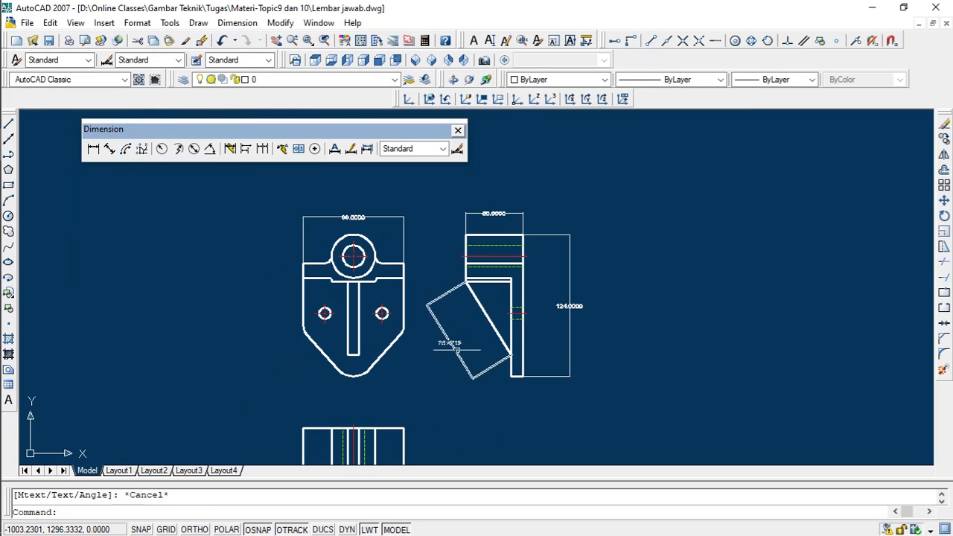
# Examine the rounded arc at the bottom of the front view and where it meets the sloped edges
pyautogui.scroll(1, 464, 319)
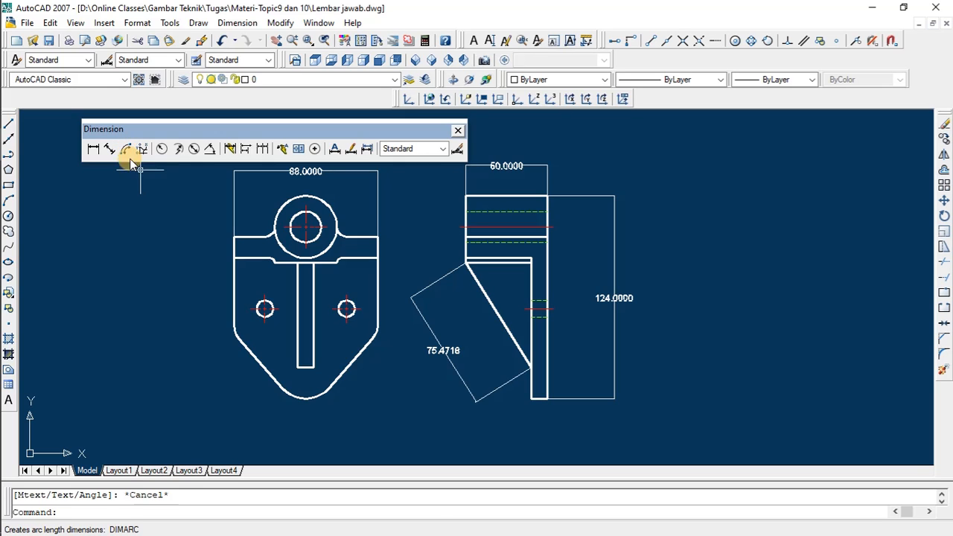
pyautogui.scroll(3, 284, 418)
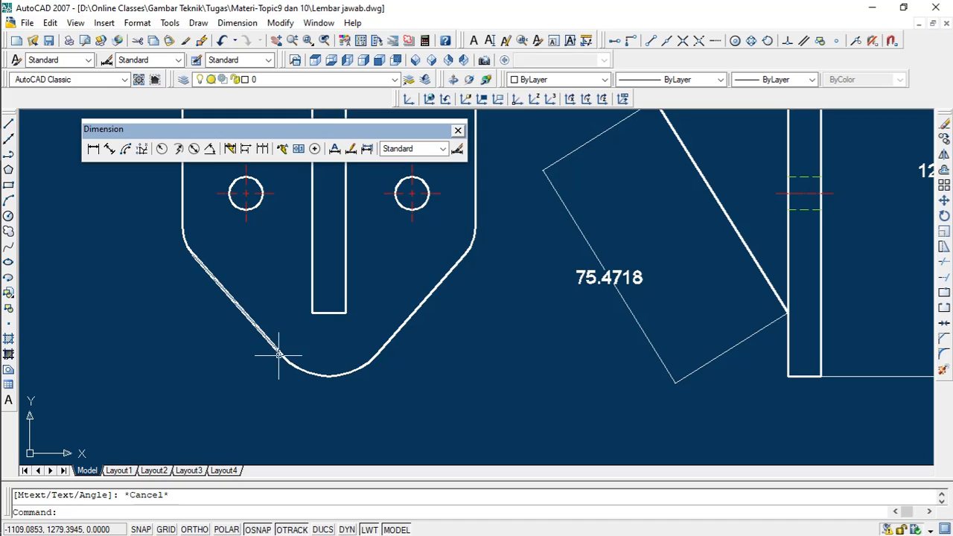
pyautogui.click(317, 374)
pyautogui.scroll(3, 284, 396)
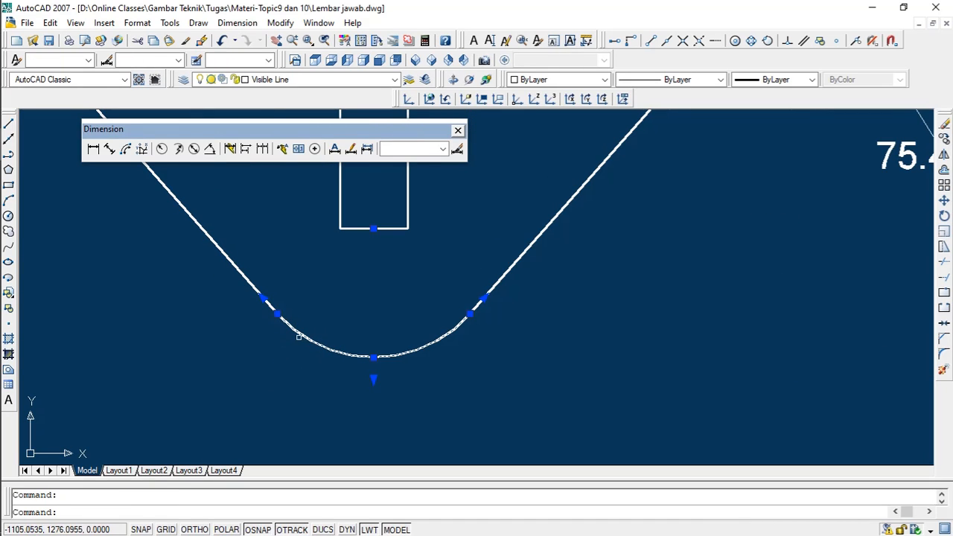
pyautogui.press('Escape')
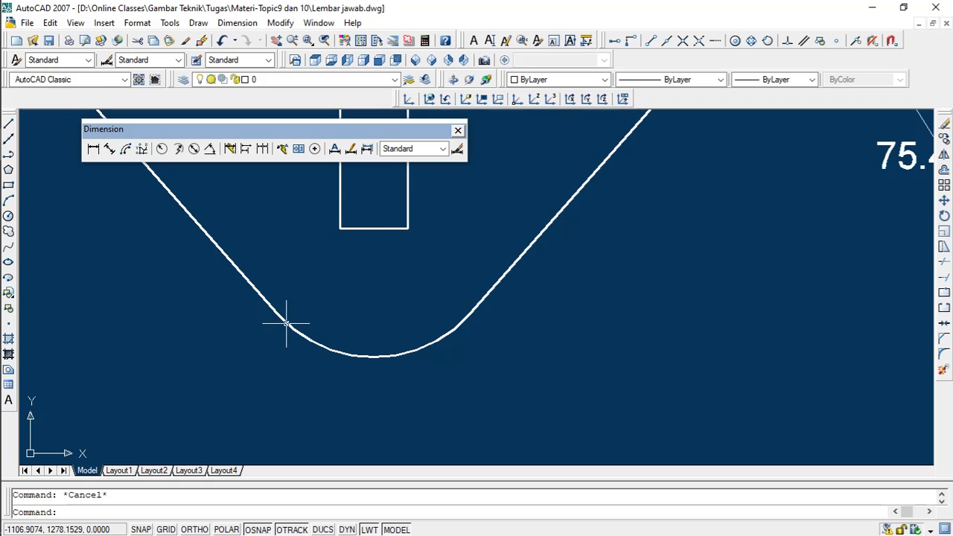
pyautogui.click(282, 323)
pyautogui.scroll(1, 321, 342)
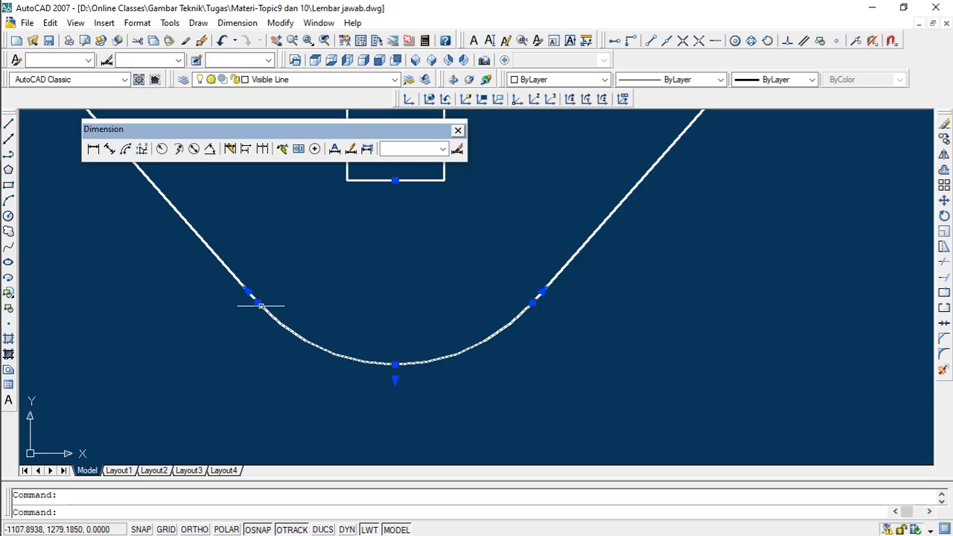
pyautogui.scroll(-1, 437, 313)
pyautogui.press('Escape')
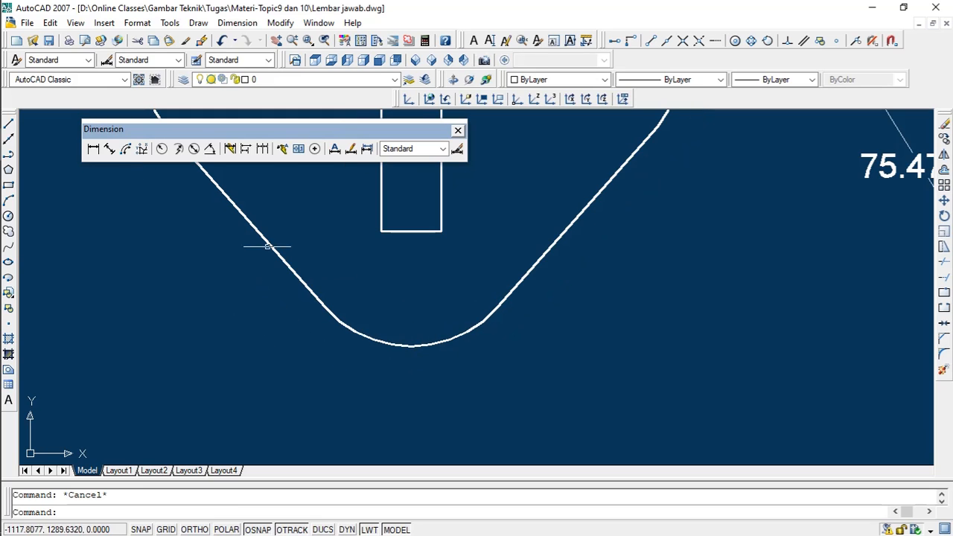
# Add an arc length dimension to the rounded bottom of the front view, placed below the arc
pyautogui.click(128, 151)
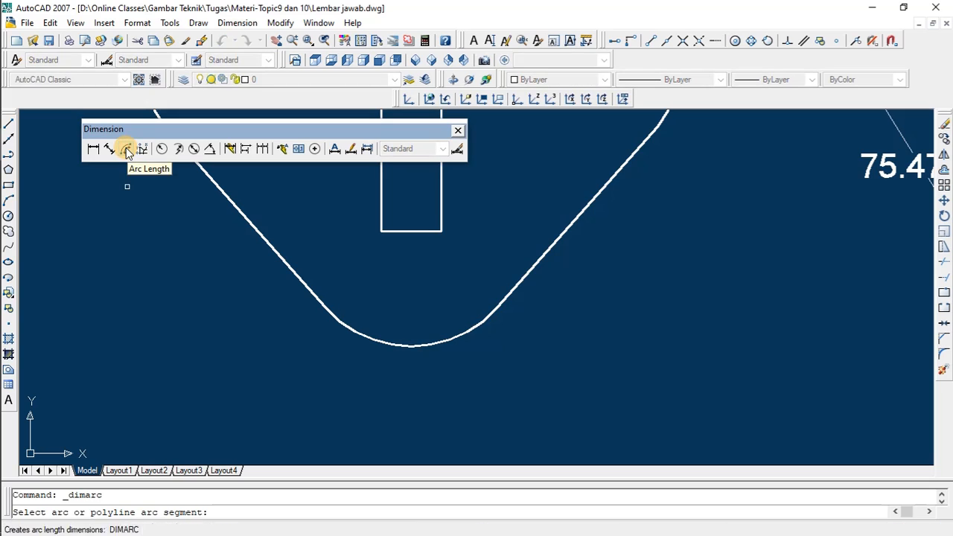
pyautogui.click(356, 332)
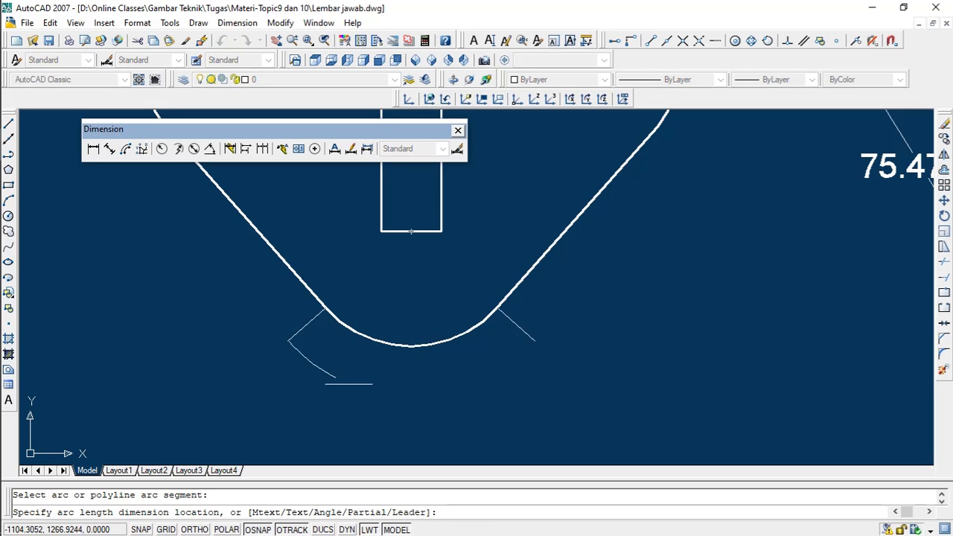
pyautogui.click(396, 408)
pyautogui.scroll(-3, 396, 357)
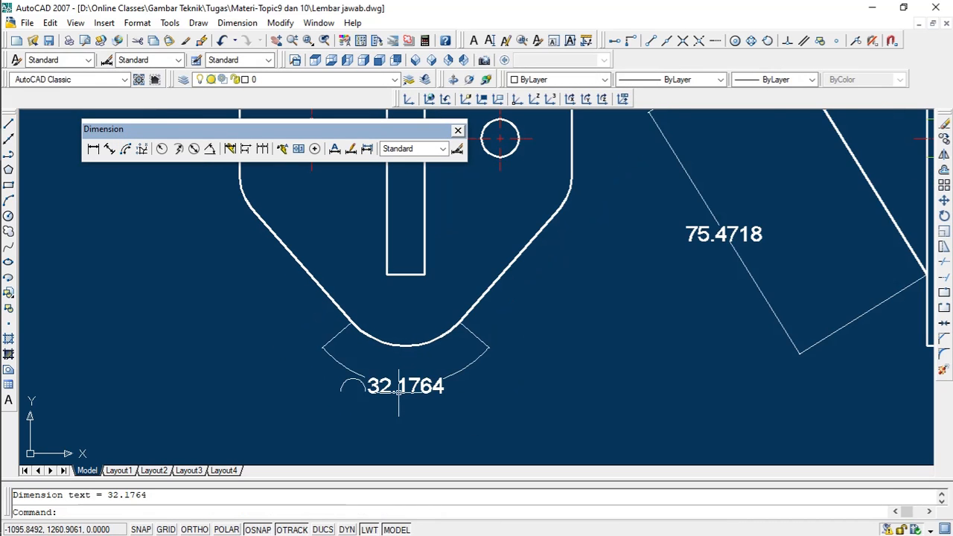
pyautogui.scroll(2, 399, 392)
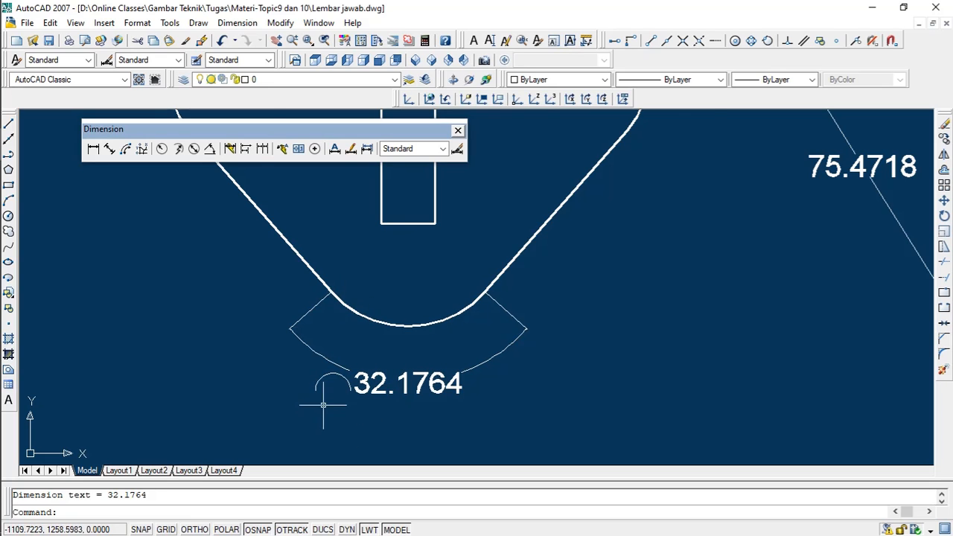
pyautogui.scroll(3, 320, 393)
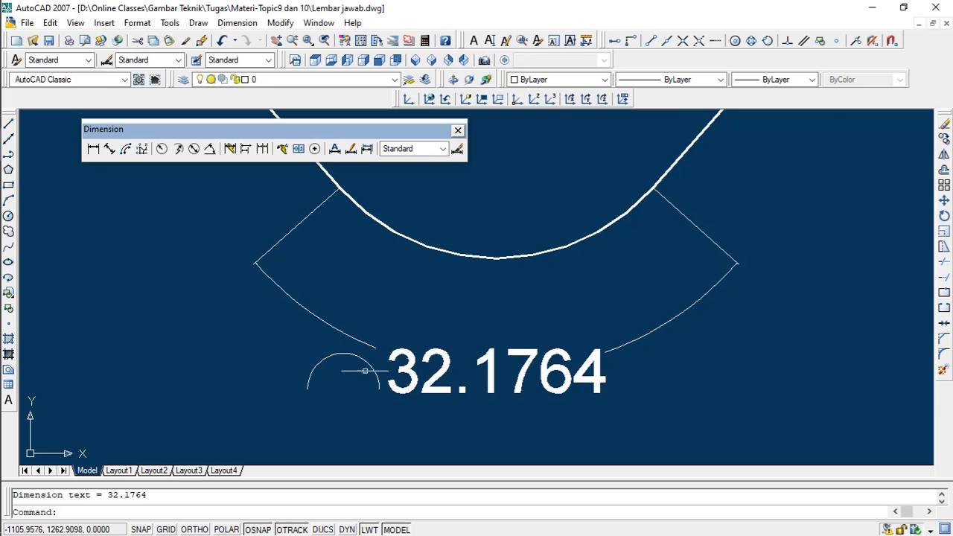
pyautogui.scroll(-4, 410, 370)
pyautogui.scroll(2, 410, 369)
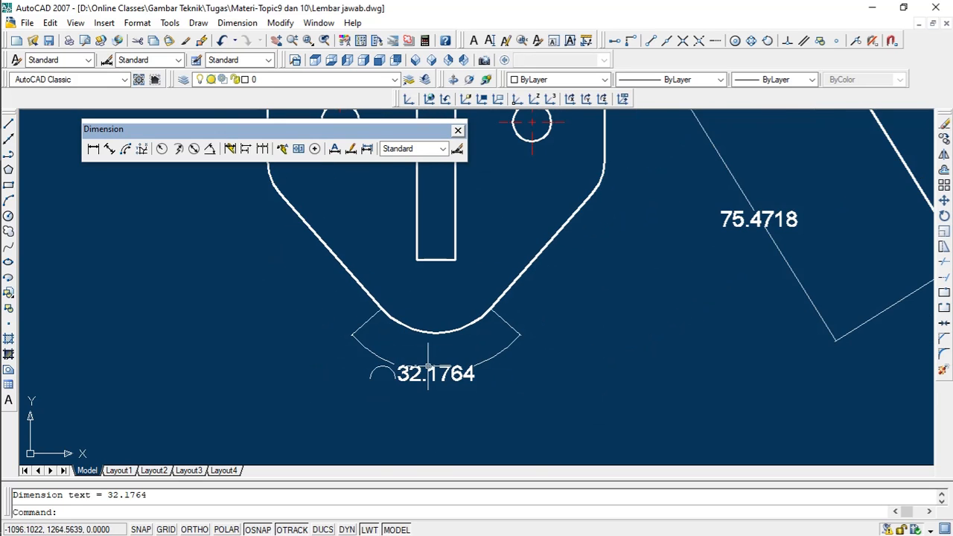
pyautogui.scroll(-2, 428, 367)
pyautogui.scroll(-3, 454, 366)
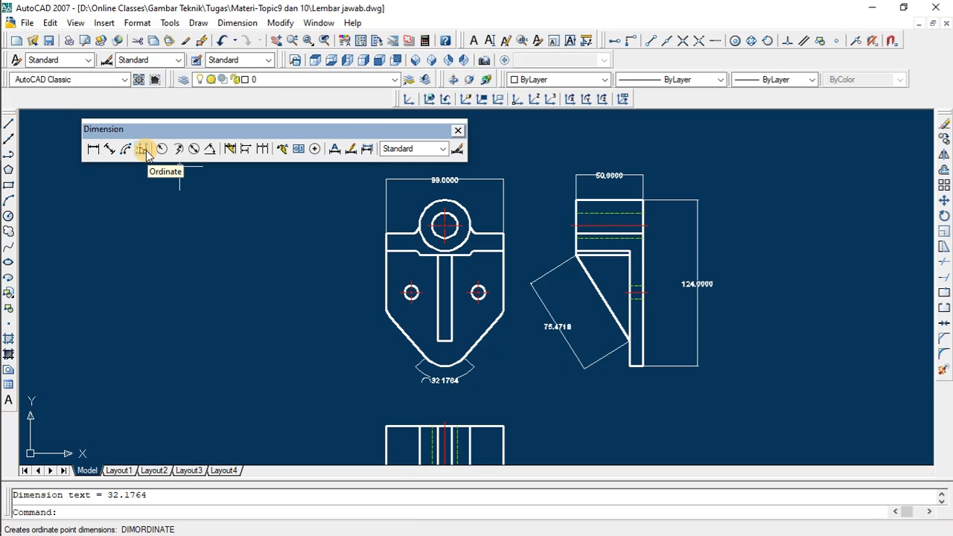
# Examine the front view's hole centres and the location of the coordinate origin relative to the drawing
pyautogui.scroll(2, 437, 209)
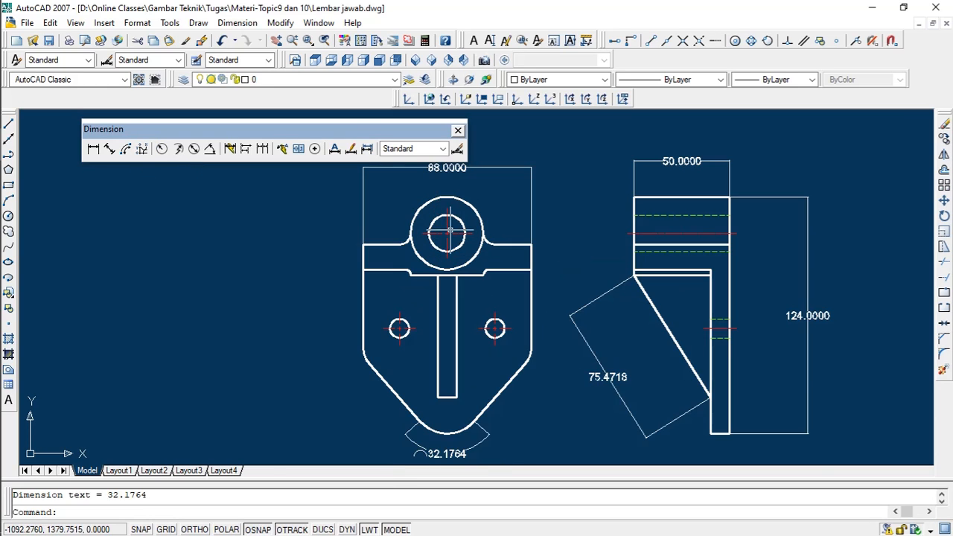
pyautogui.scroll(3, 449, 231)
pyautogui.scroll(-2, 449, 231)
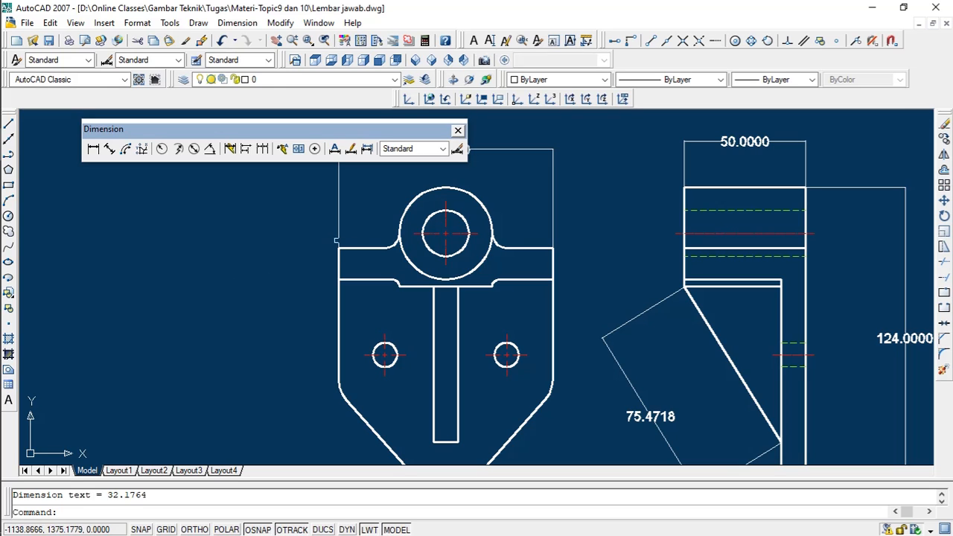
pyautogui.scroll(-6, 311, 234)
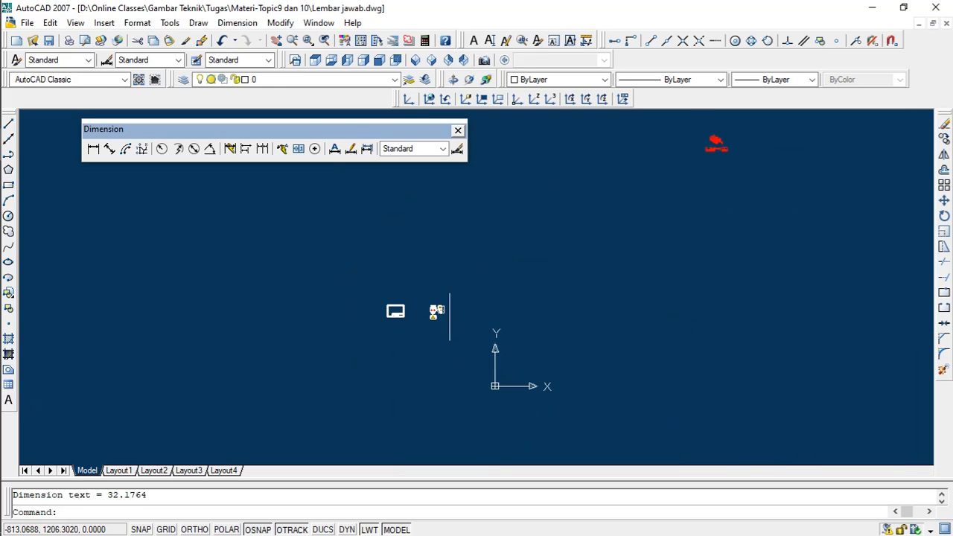
pyautogui.scroll(1, 516, 380)
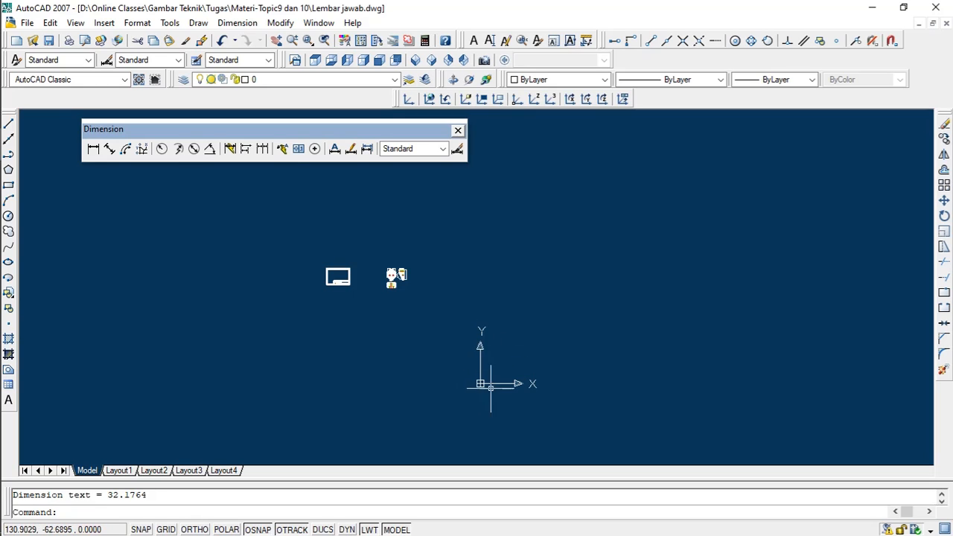
pyautogui.scroll(2, 488, 381)
pyautogui.scroll(-2, 482, 381)
pyautogui.scroll(2, 485, 376)
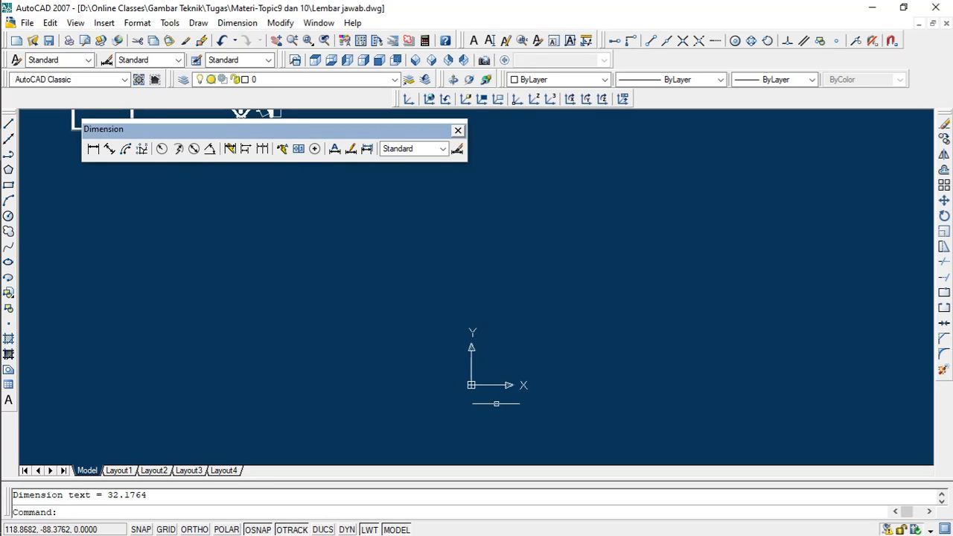
pyautogui.scroll(-2, 471, 384)
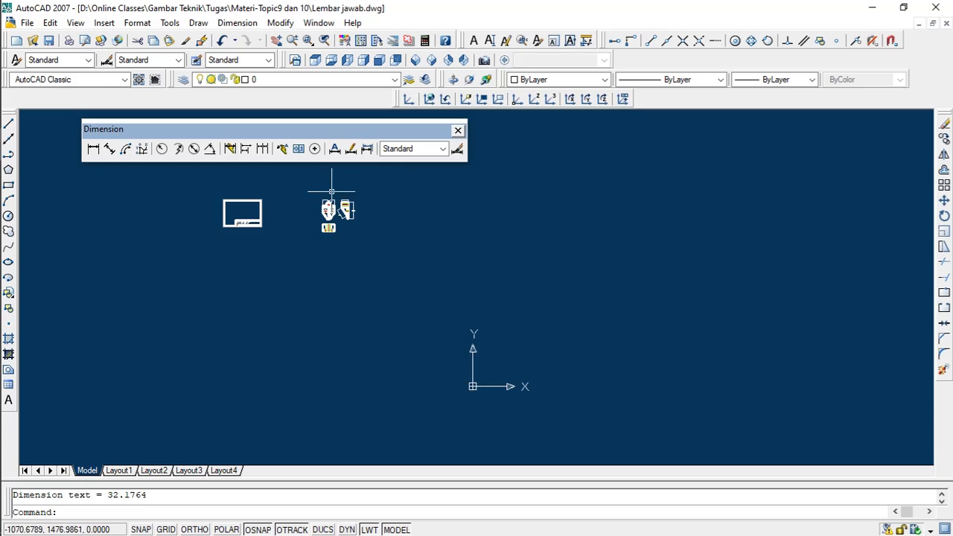
pyautogui.scroll(3, 317, 191)
pyautogui.scroll(4, 312, 226)
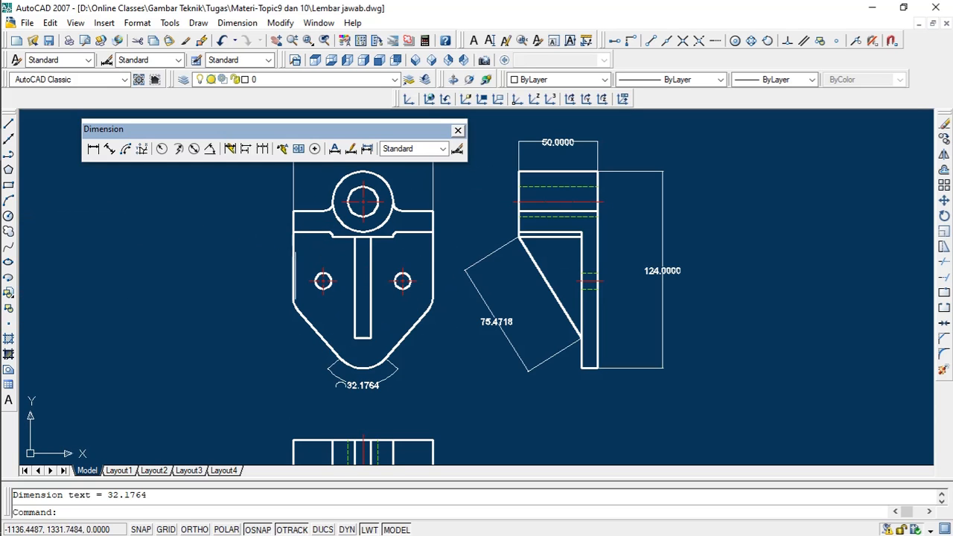
pyautogui.scroll(-1, 365, 267)
pyautogui.scroll(-2, 323, 266)
pyautogui.scroll(4, 338, 283)
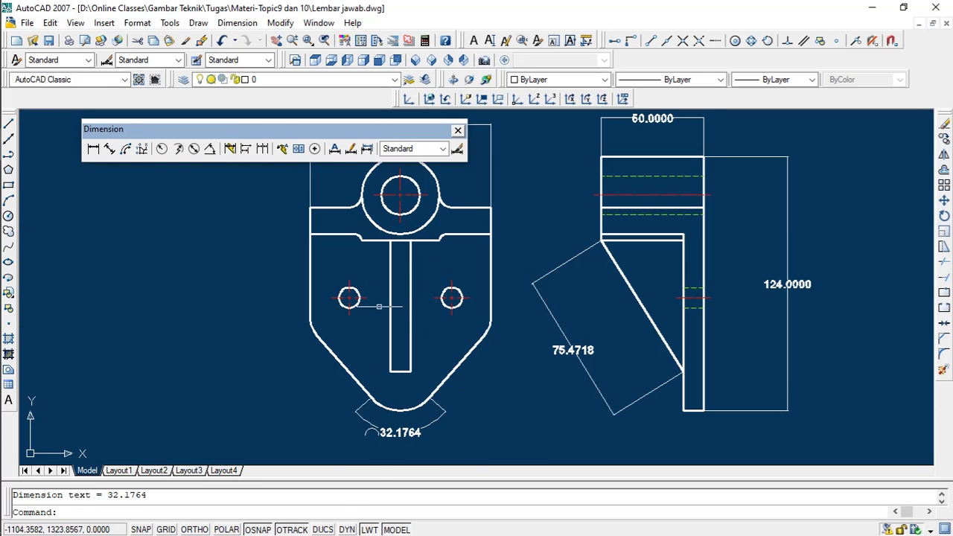
pyautogui.scroll(2, 350, 297)
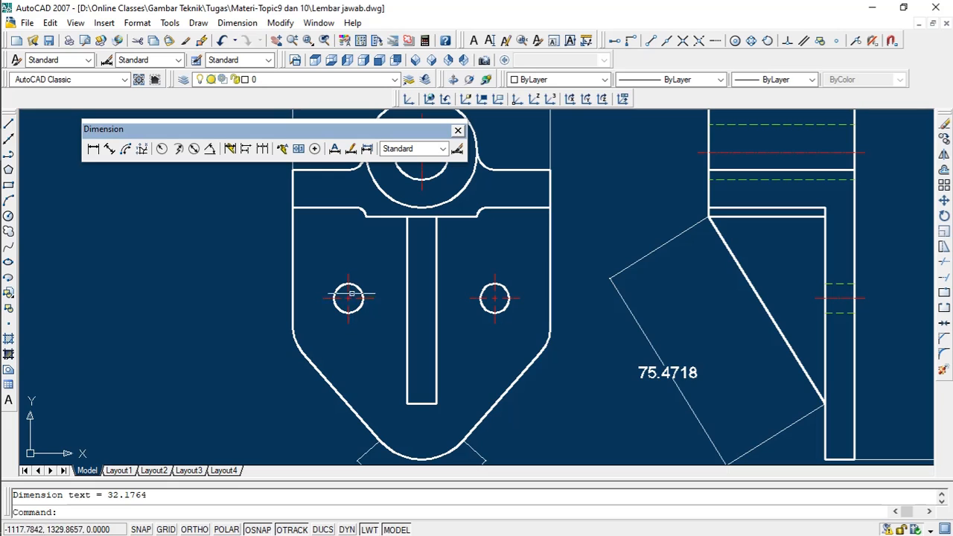
pyautogui.scroll(-3, 353, 299)
pyautogui.scroll(2, 350, 297)
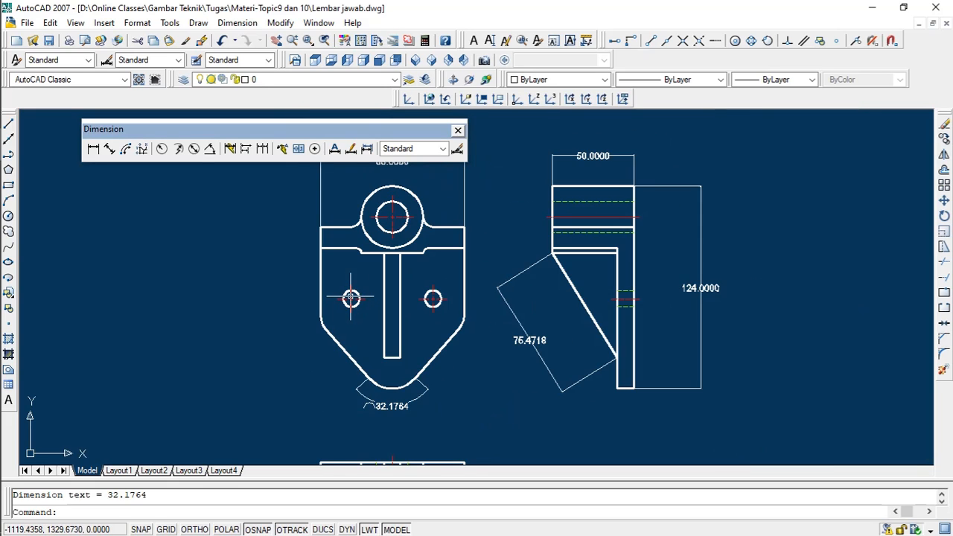
pyautogui.scroll(-2, 350, 297)
pyautogui.scroll(3, 350, 297)
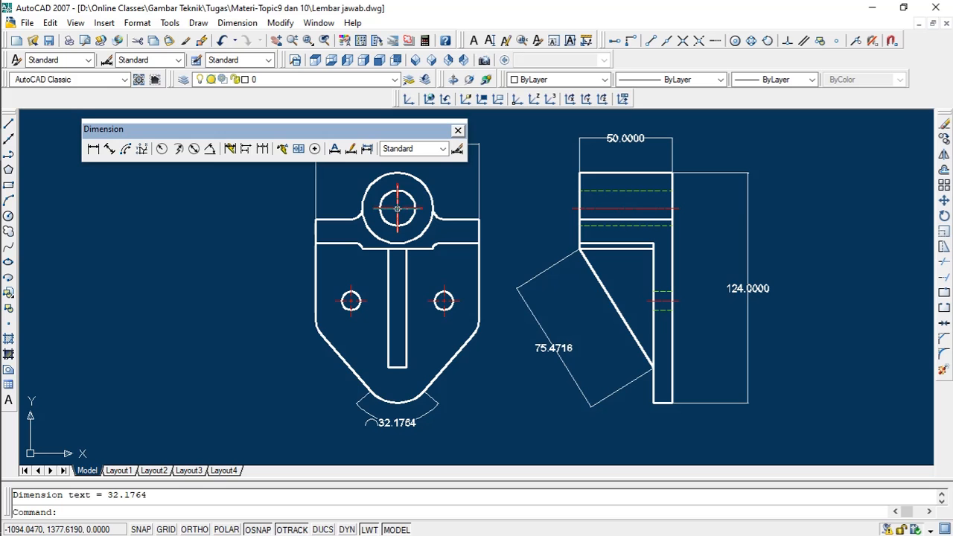
pyautogui.scroll(-10, 336, 212)
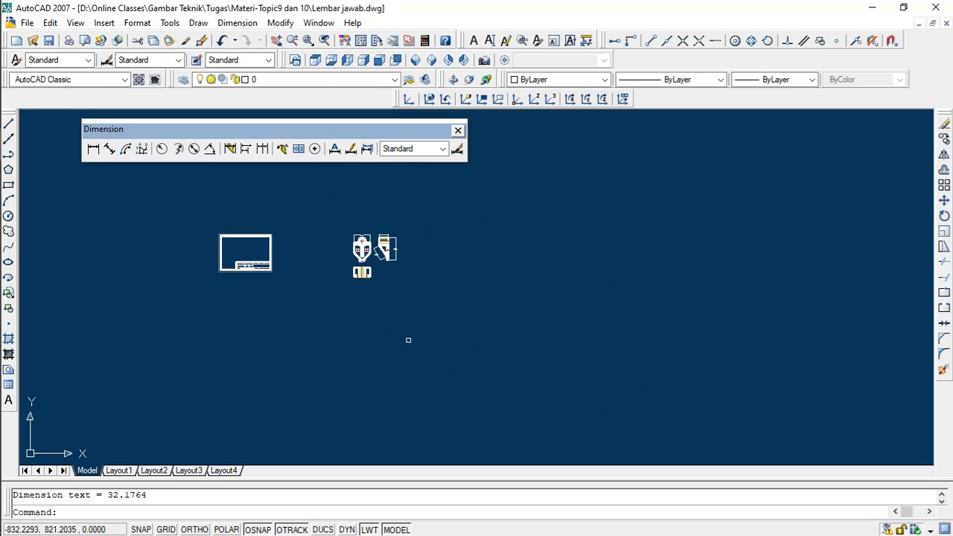
# Move the UCS origin to the centre of the front view's large hole with the UCS command, accepting the default axis directions
pyautogui.scroll(7, 338, 326)
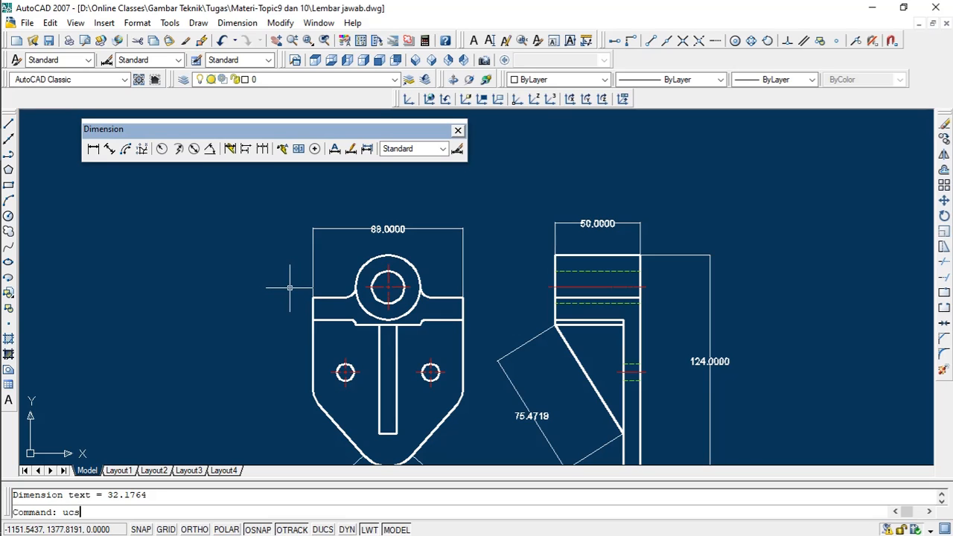
pyautogui.press('Return')
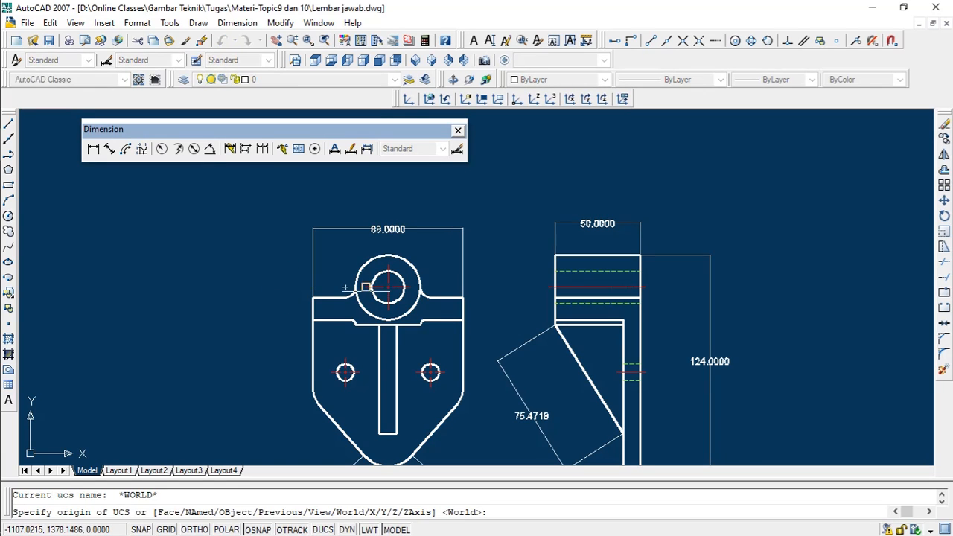
pyautogui.scroll(5, 382, 287)
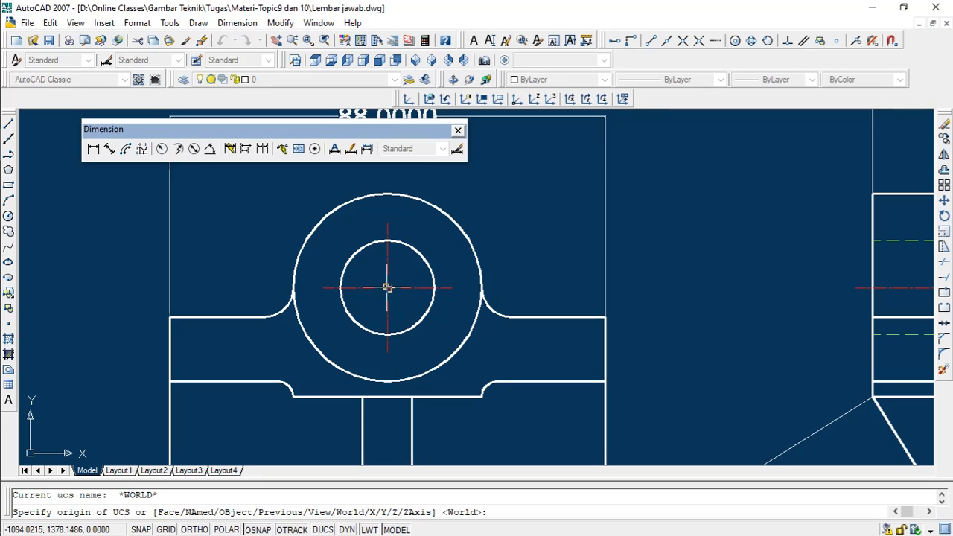
pyautogui.scroll(3, 387, 291)
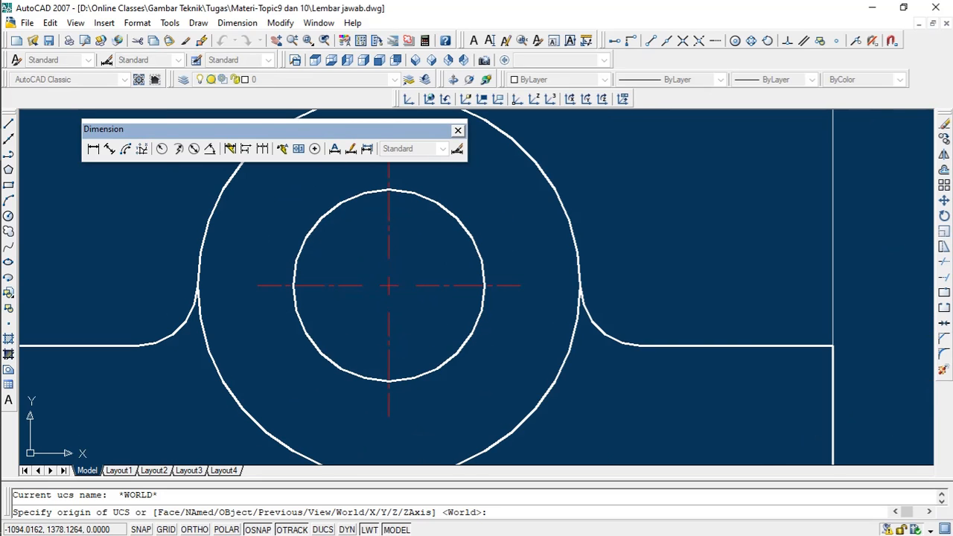
pyautogui.click(388, 285)
pyautogui.press('Return')
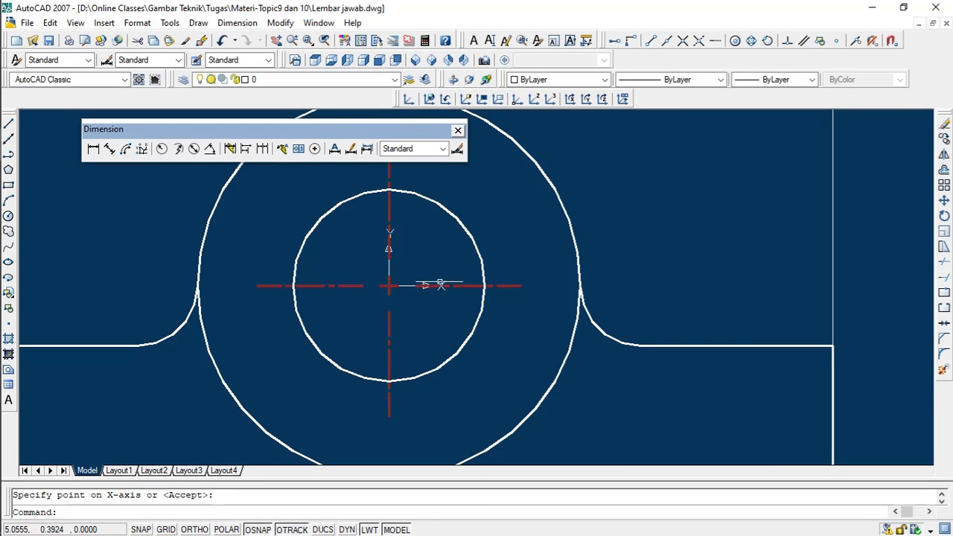
# Add a Y ordinate dimension to the front view's left small hole, with its leader running horizontally out past the left edge
pyautogui.scroll(-10, 439, 285)
pyautogui.scroll(6, 402, 246)
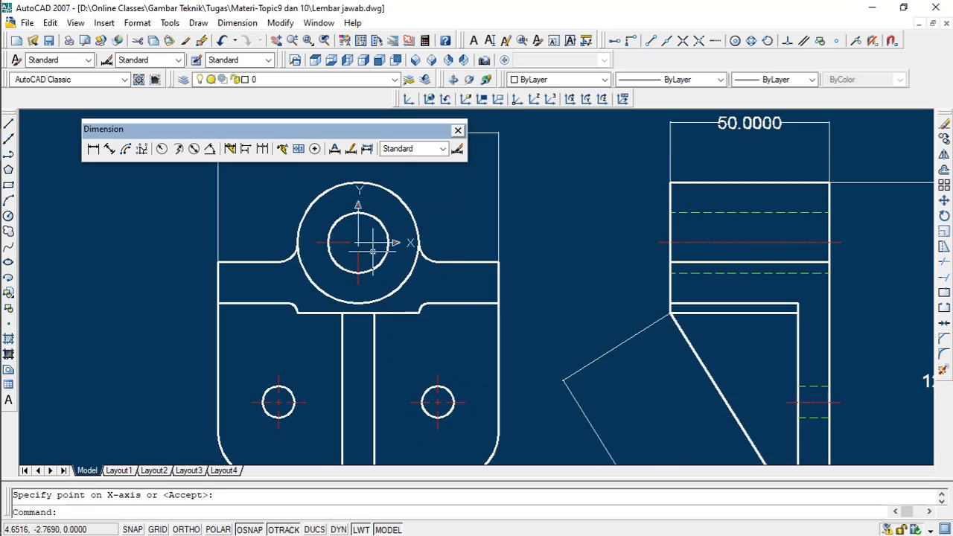
pyautogui.scroll(-3, 372, 251)
pyautogui.scroll(1, 372, 246)
pyautogui.scroll(3, 388, 241)
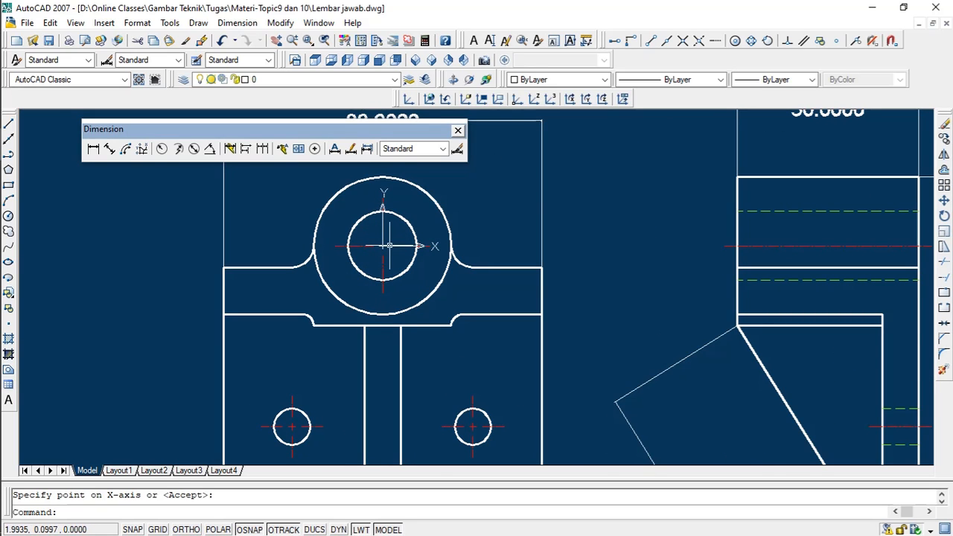
pyautogui.scroll(-2, 388, 238)
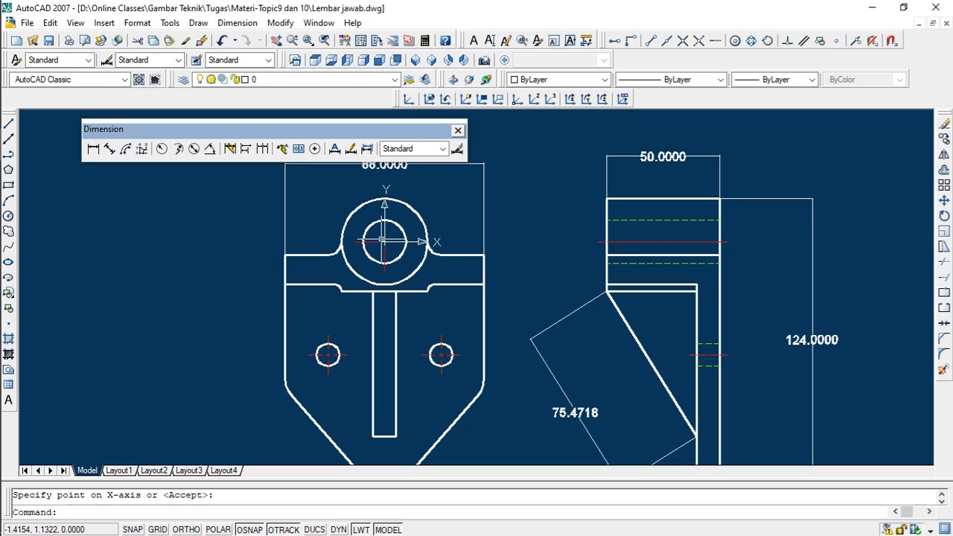
pyautogui.click(142, 151)
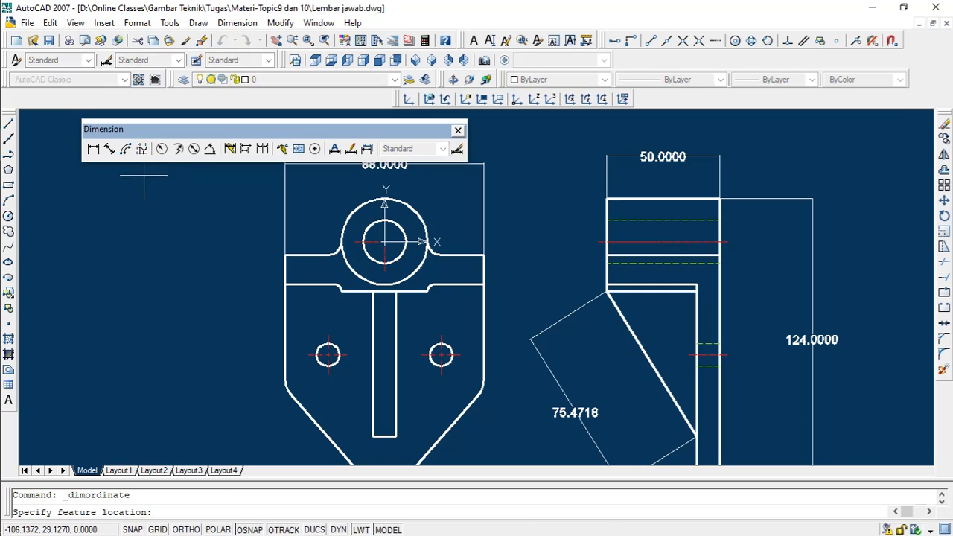
pyautogui.click(308, 355)
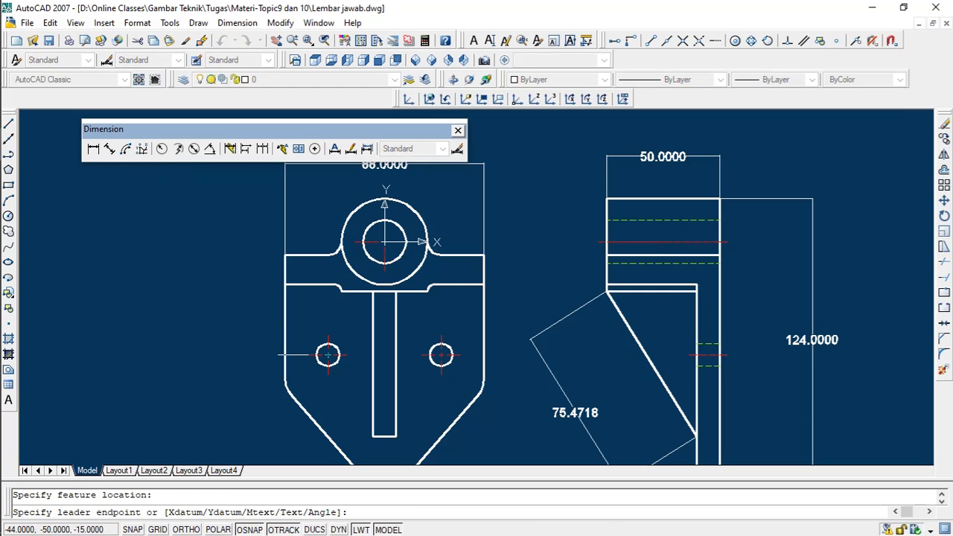
pyautogui.click(223, 353)
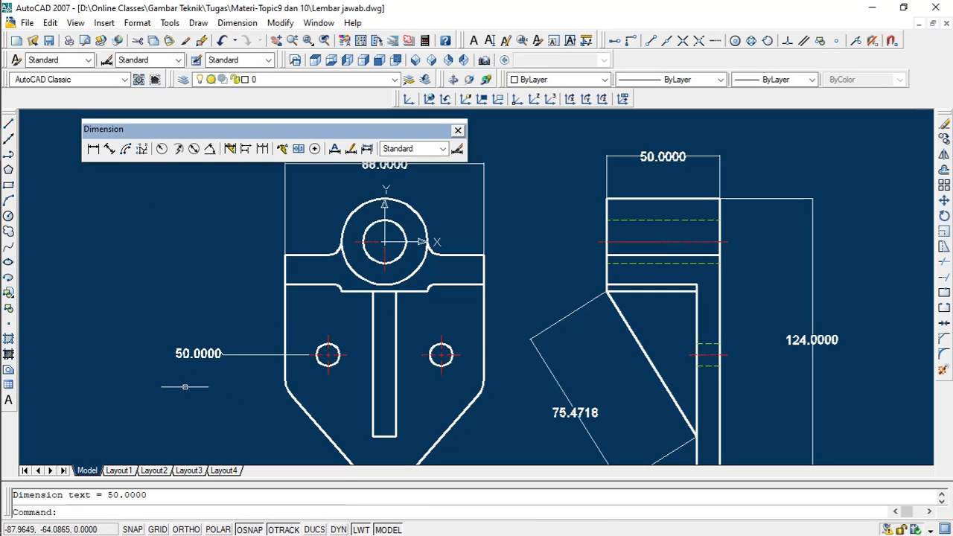
pyautogui.scroll(2, 196, 354)
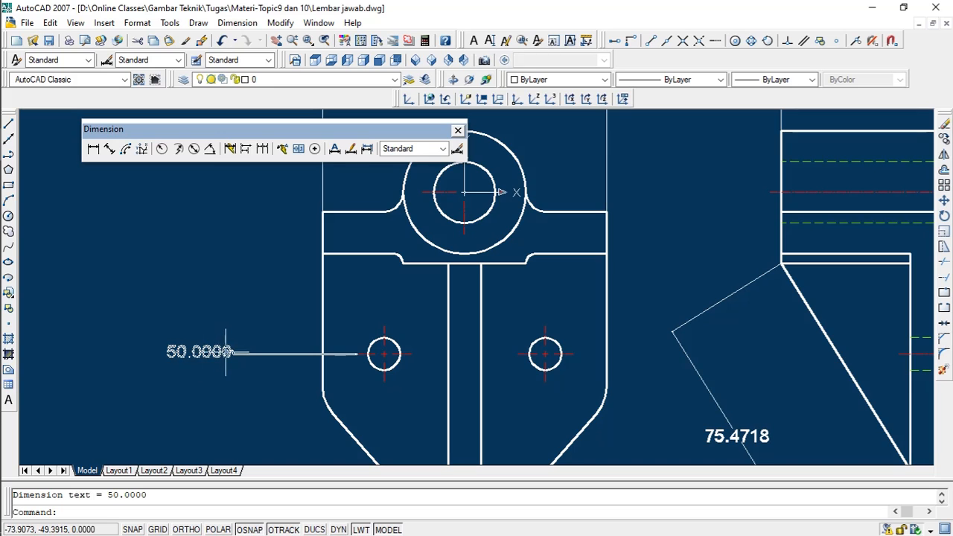
pyautogui.scroll(-5, 382, 351)
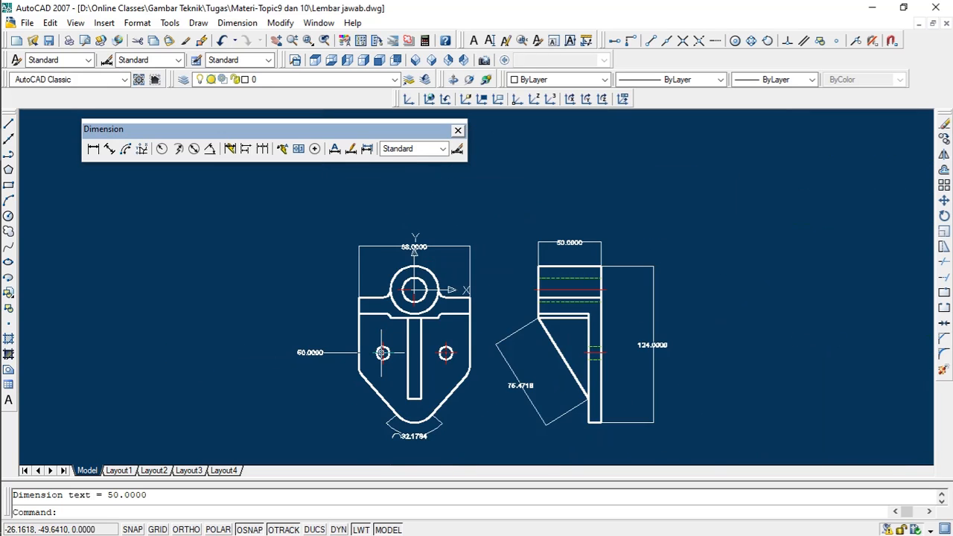
pyautogui.scroll(2, 381, 353)
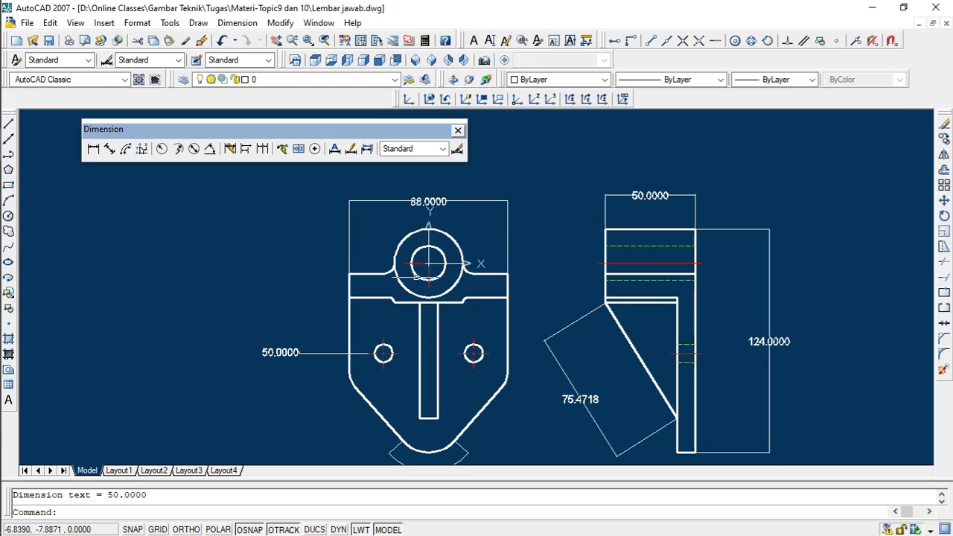
# Check the vertical distance from the large hole to the left small hole with a temporary linear dimension, and erase that dimension
pyautogui.click(268, 354)
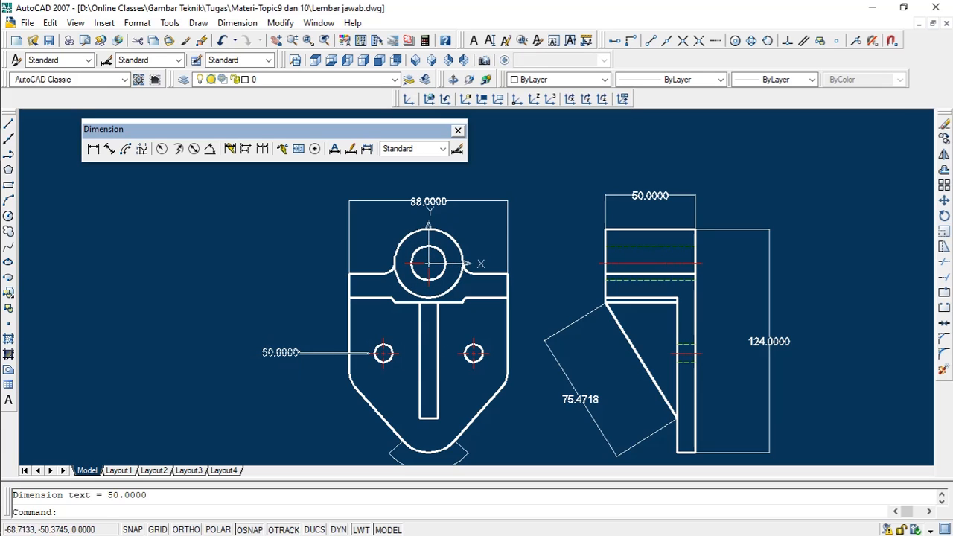
pyautogui.click(93, 150)
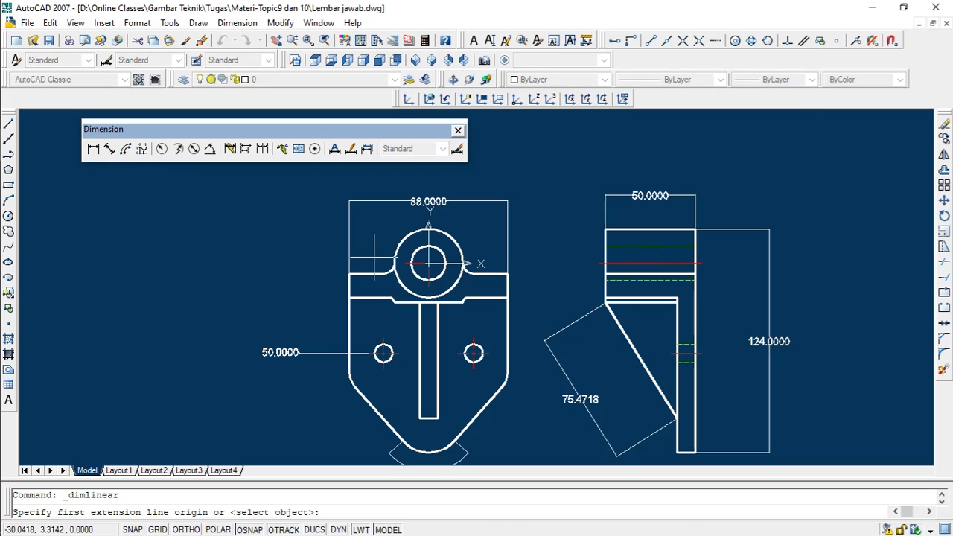
pyautogui.click(411, 264)
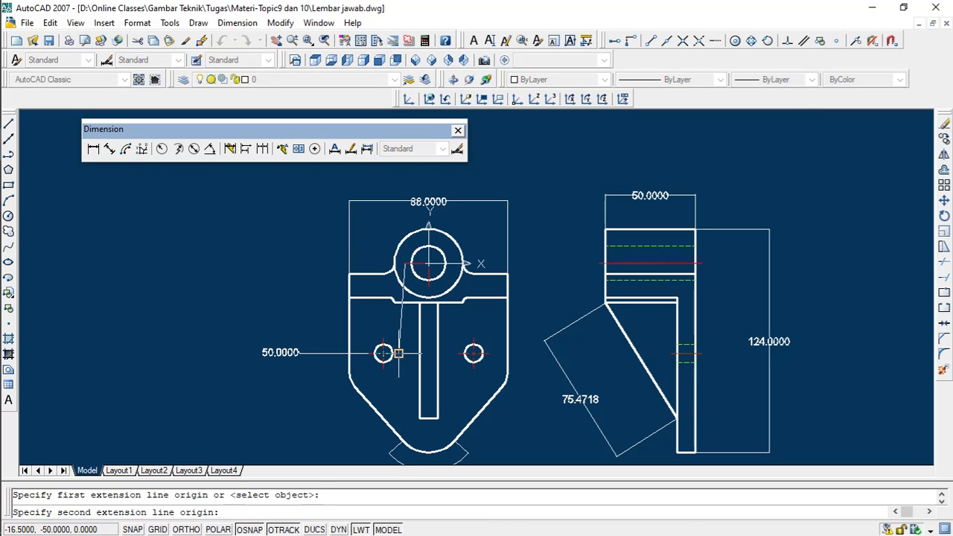
pyautogui.click(383, 353)
pyautogui.click(242, 308)
pyautogui.scroll(3, 252, 313)
pyautogui.click(249, 293)
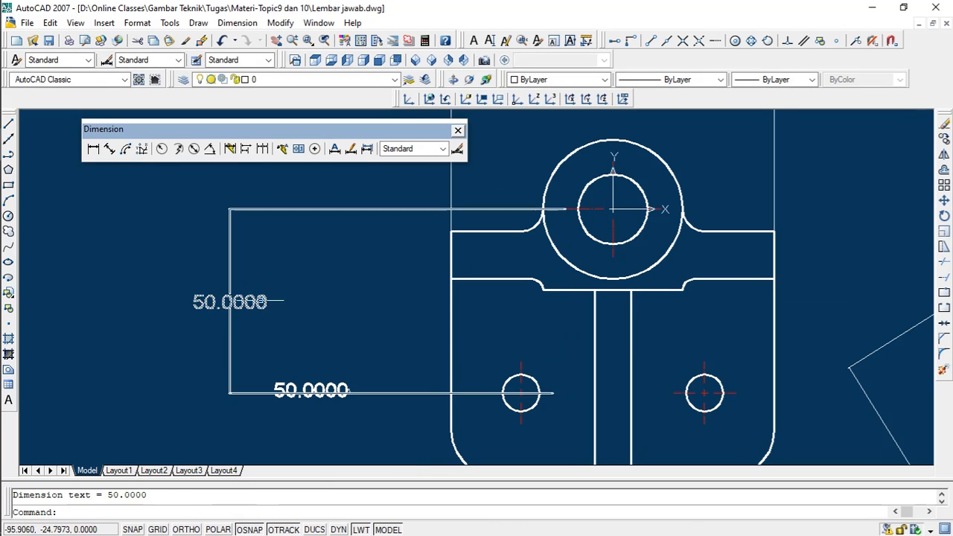
pyautogui.press('Delete')
# Add an X ordinate dimension from the left small hole's centre, with its leader jogging downward inside the front view
pyautogui.scroll(-4, 440, 295)
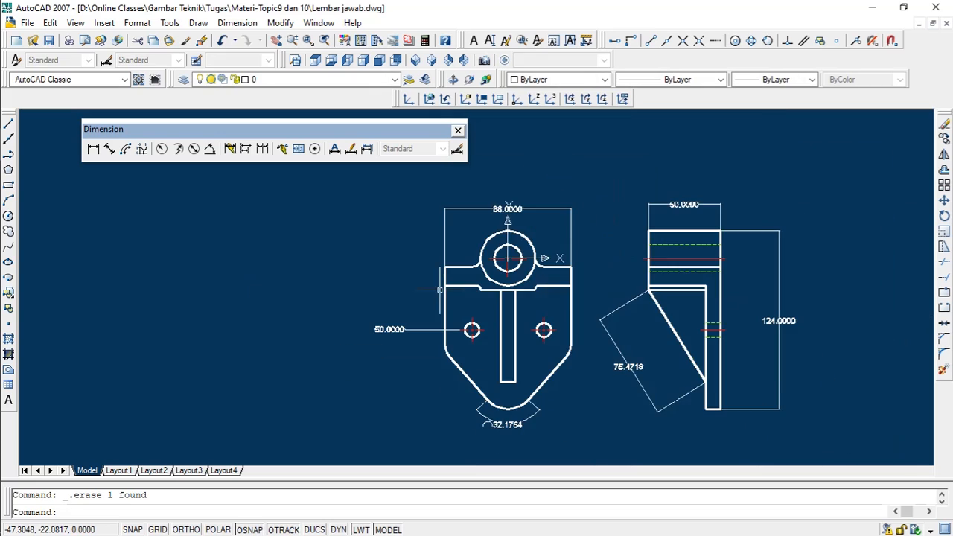
pyautogui.scroll(3, 469, 302)
pyautogui.scroll(-2, 469, 302)
pyautogui.scroll(2, 468, 327)
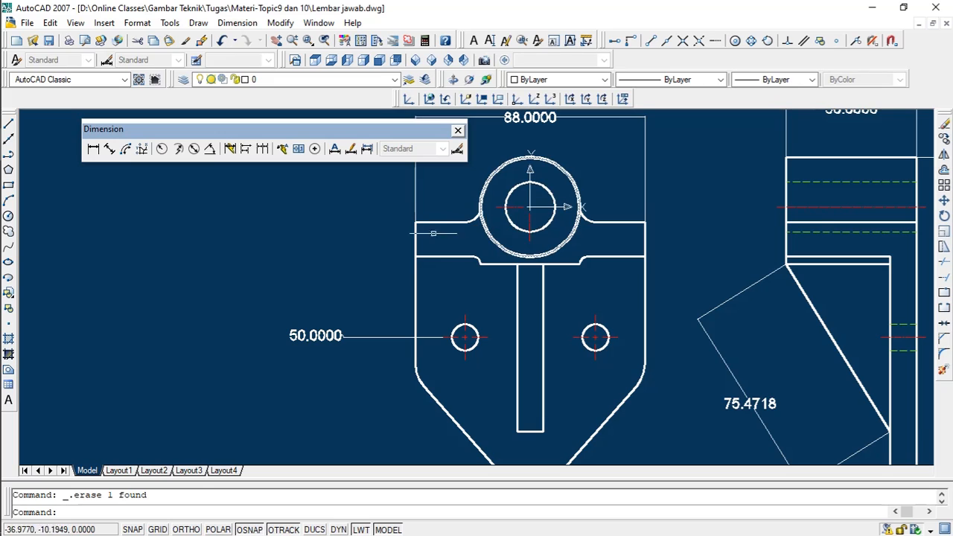
pyautogui.click(143, 148)
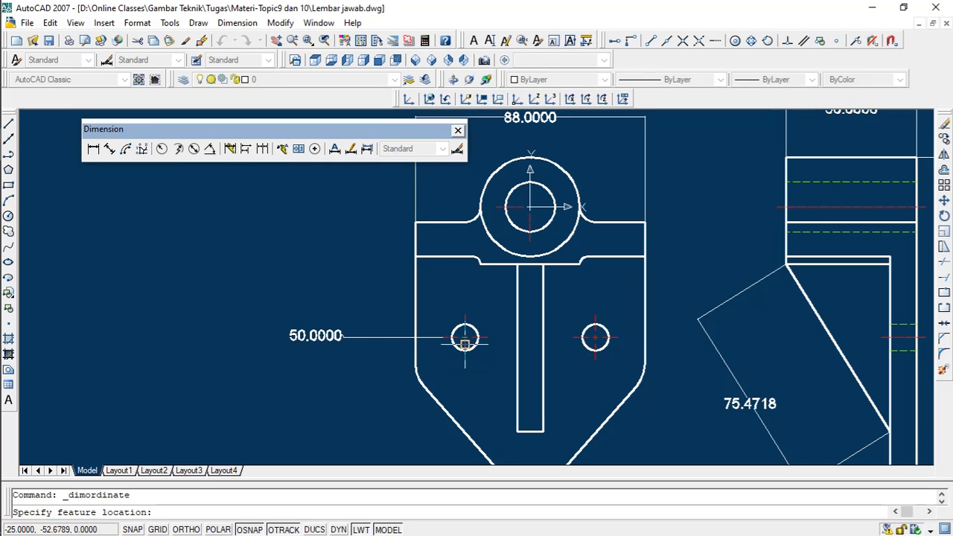
pyautogui.scroll(4, 464, 341)
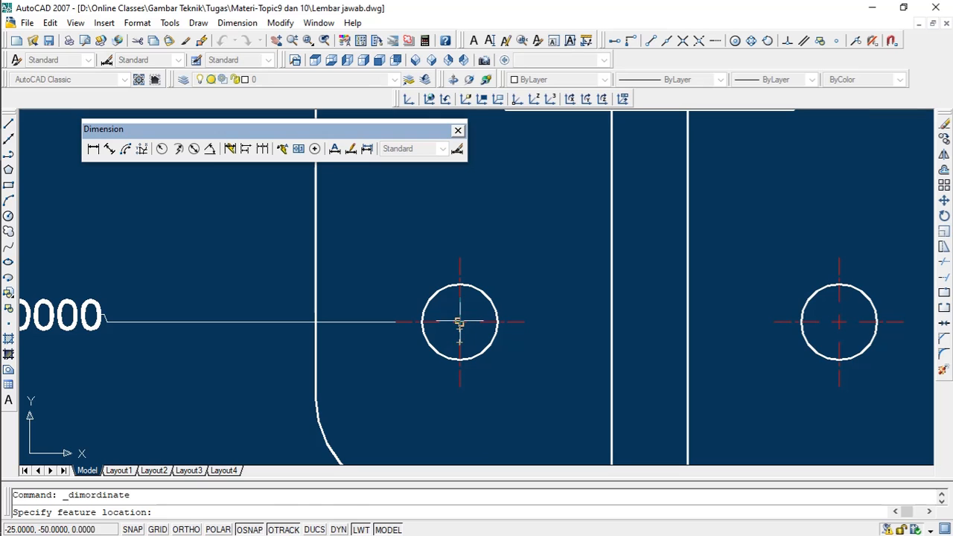
pyautogui.click(459, 323)
pyautogui.scroll(-5, 459, 321)
pyautogui.scroll(3, 460, 338)
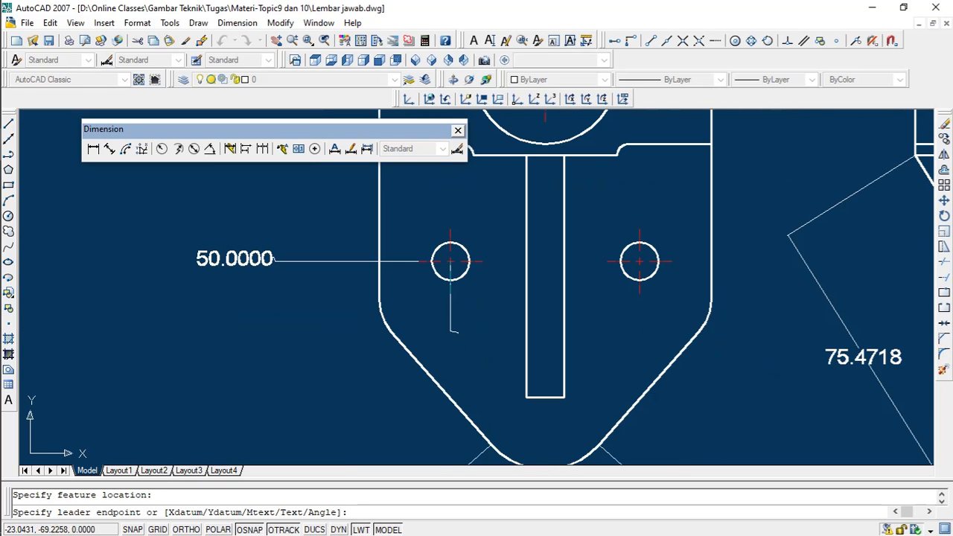
pyautogui.scroll(-4, 451, 338)
pyautogui.scroll(4, 449, 339)
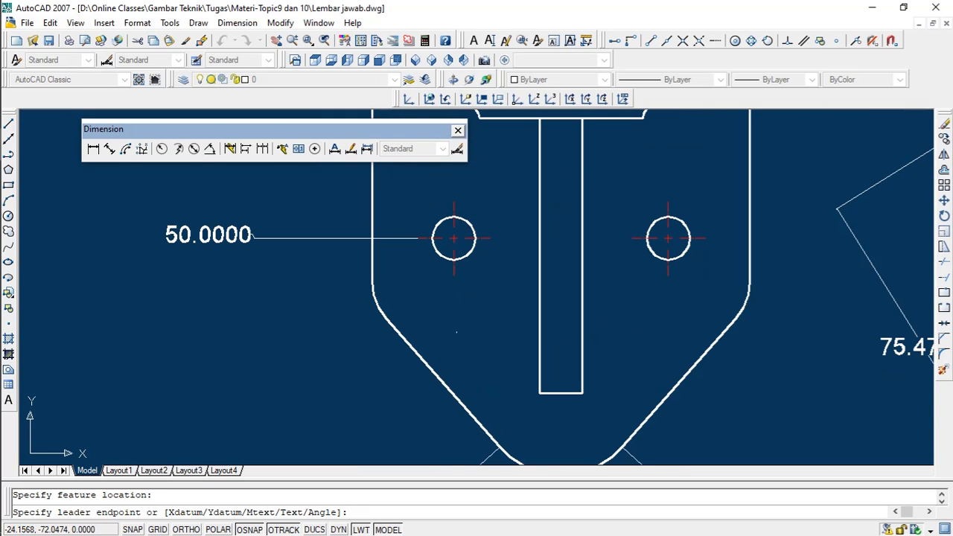
pyautogui.click(480, 332)
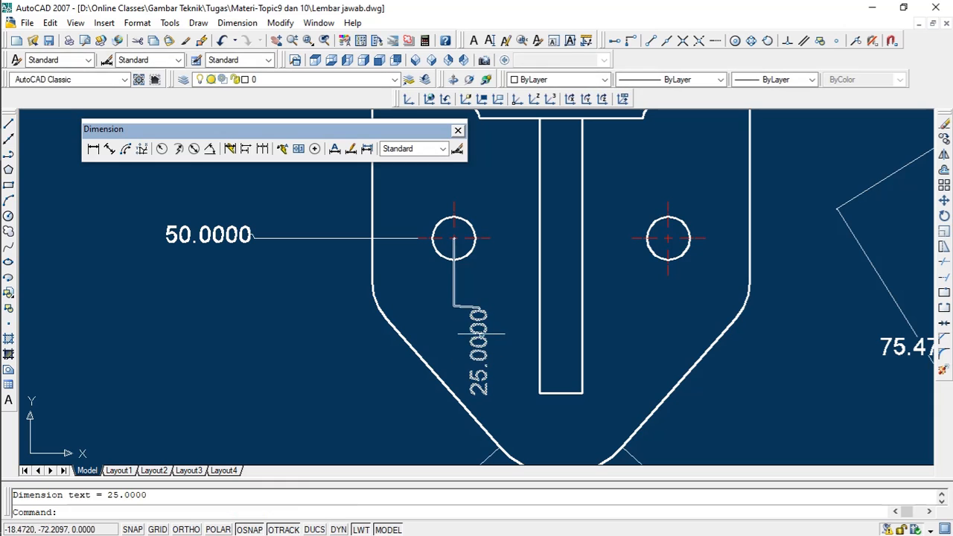
# Preview a horizontal linear dimension between the left small hole and the large hole, and cancel it without placing it
pyautogui.scroll(-2, 476, 341)
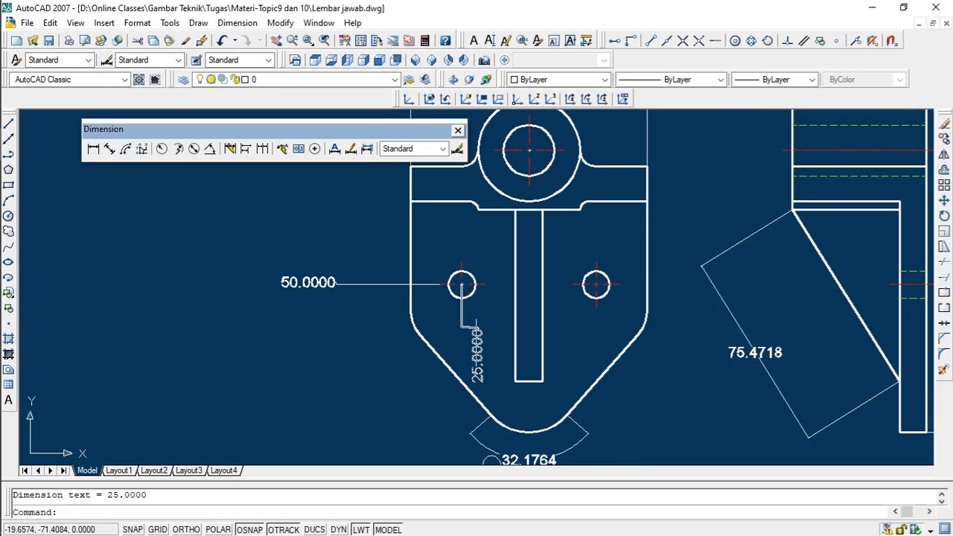
pyautogui.scroll(1, 465, 285)
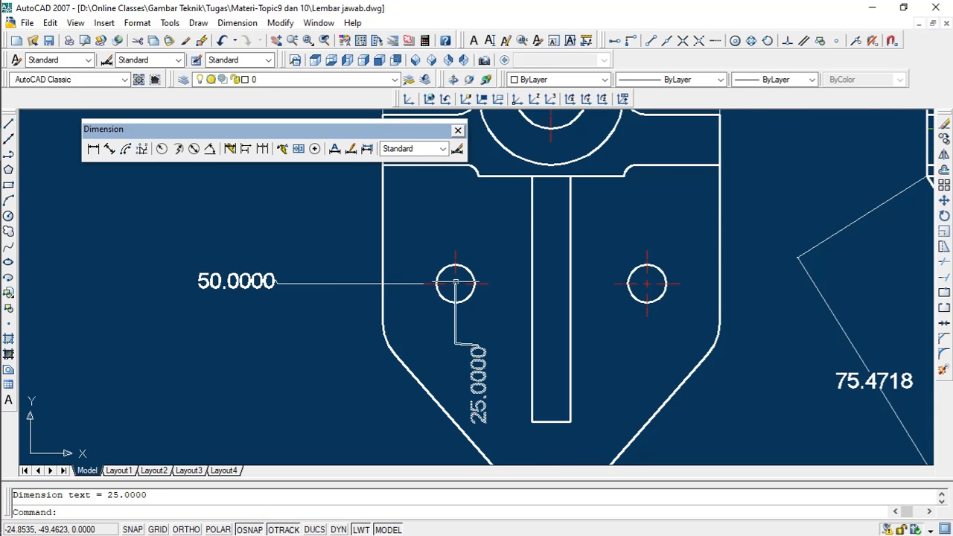
pyautogui.scroll(-1, 455, 282)
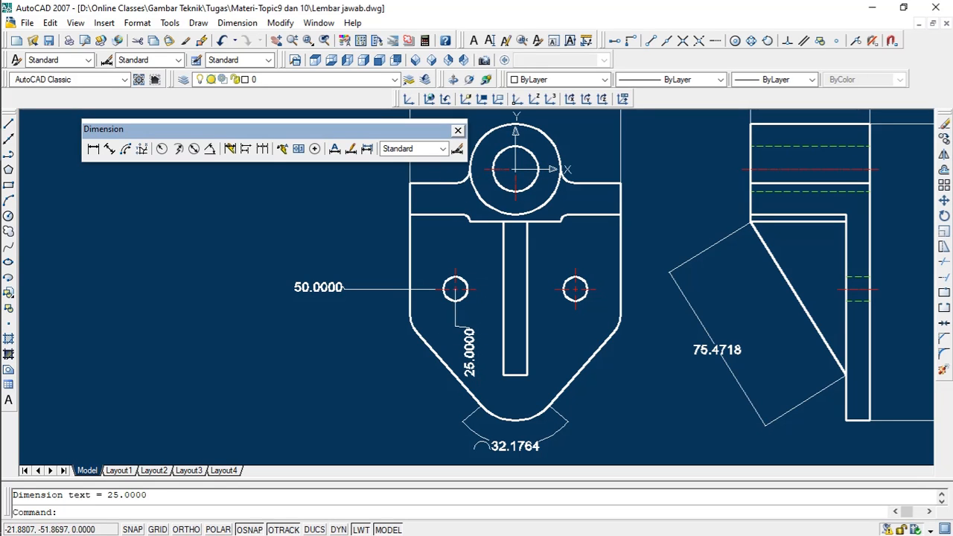
pyautogui.scroll(-4, 457, 287)
pyautogui.scroll(3, 478, 235)
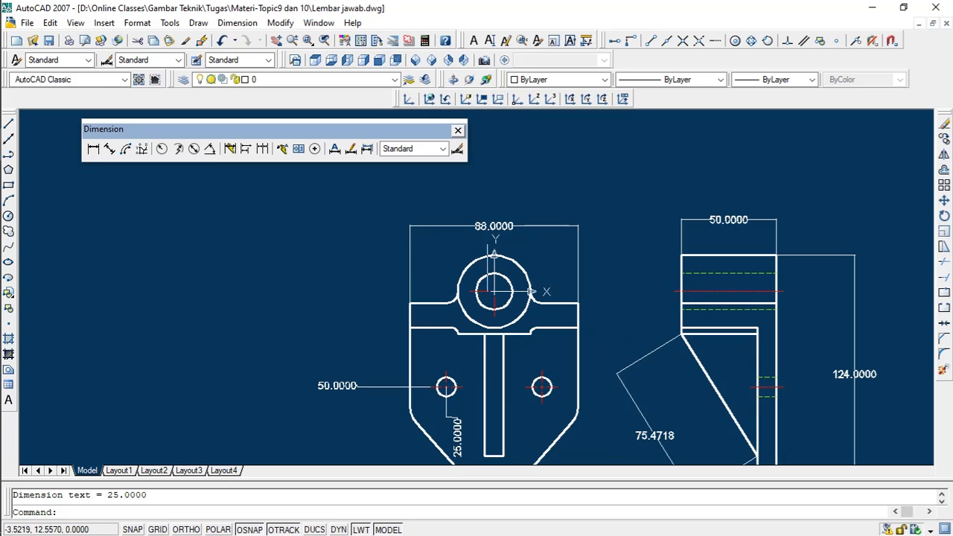
pyautogui.click(93, 148)
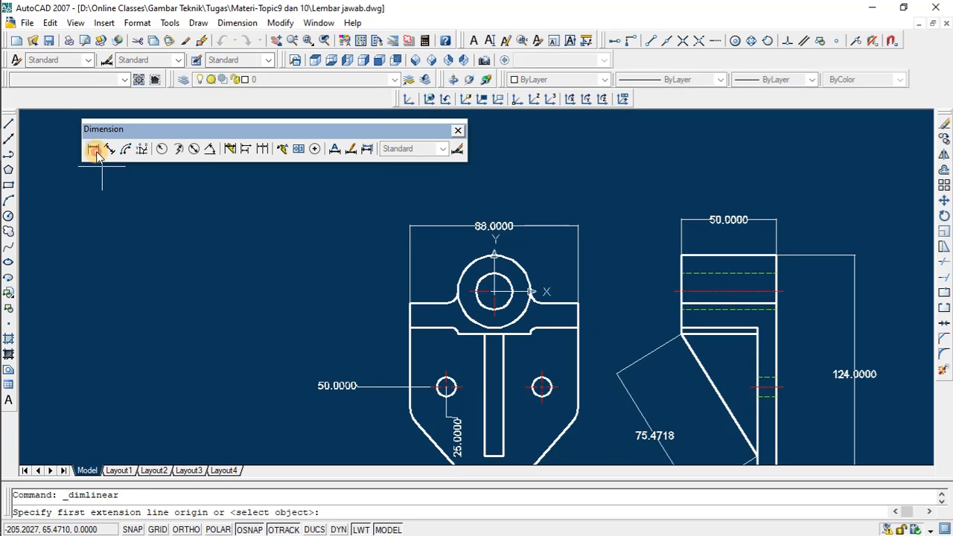
pyautogui.scroll(2, 459, 370)
pyautogui.click(439, 370)
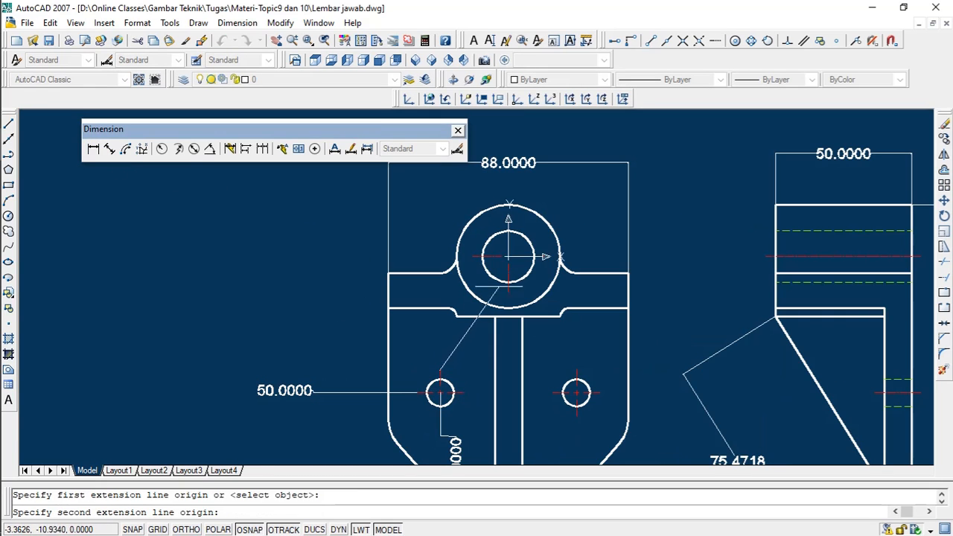
pyautogui.click(508, 265)
pyautogui.scroll(2, 463, 347)
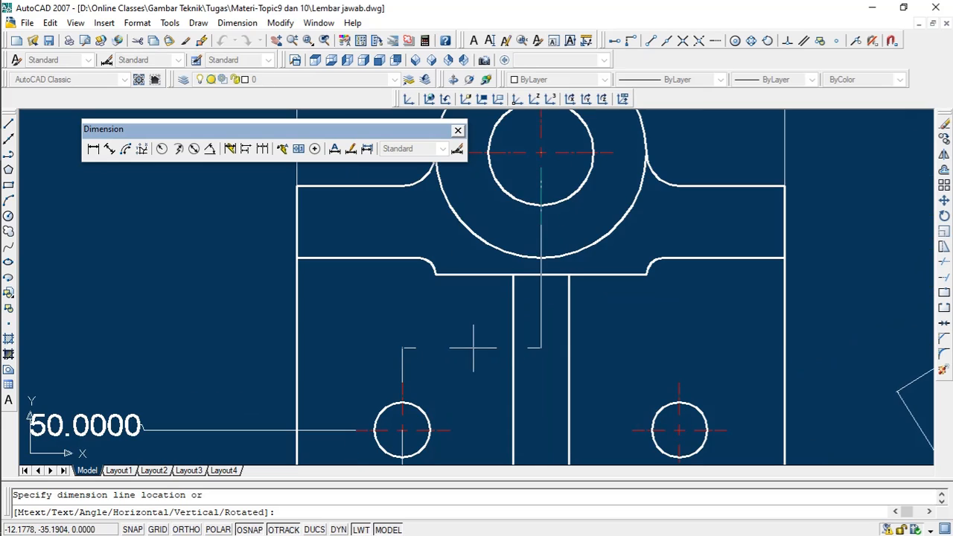
pyautogui.scroll(-1, 472, 347)
pyautogui.press('Escape')
# Examine the left small hole's ordinate dimensions and the front view's rounded corners and arcs
pyautogui.scroll(-5, 472, 325)
pyautogui.scroll(4, 462, 368)
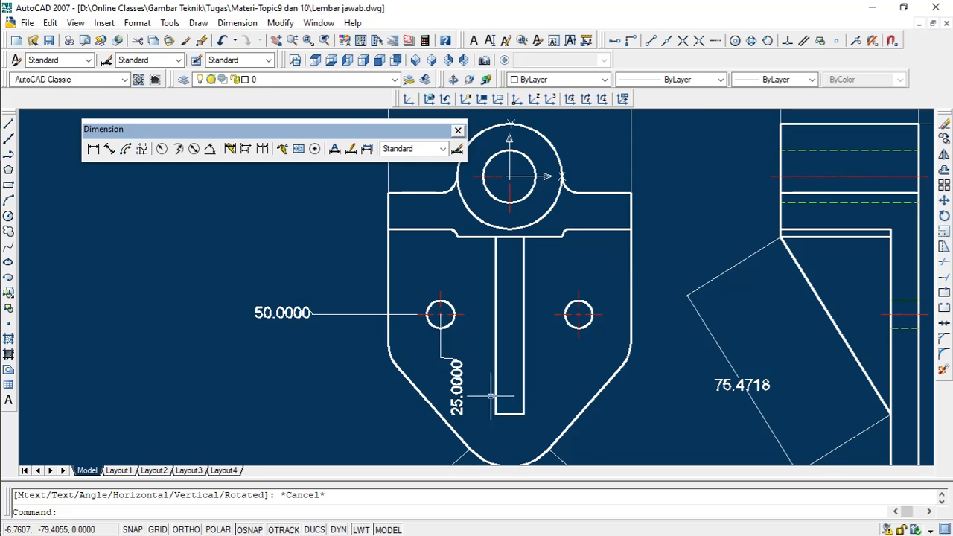
pyautogui.scroll(1, 465, 387)
pyautogui.scroll(-1, 454, 368)
pyautogui.scroll(1, 446, 353)
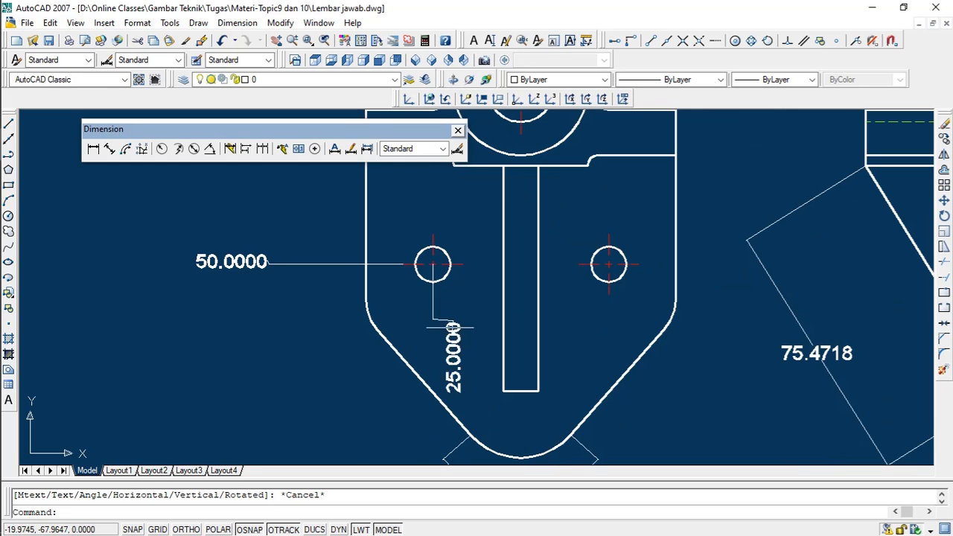
pyautogui.scroll(-1, 446, 327)
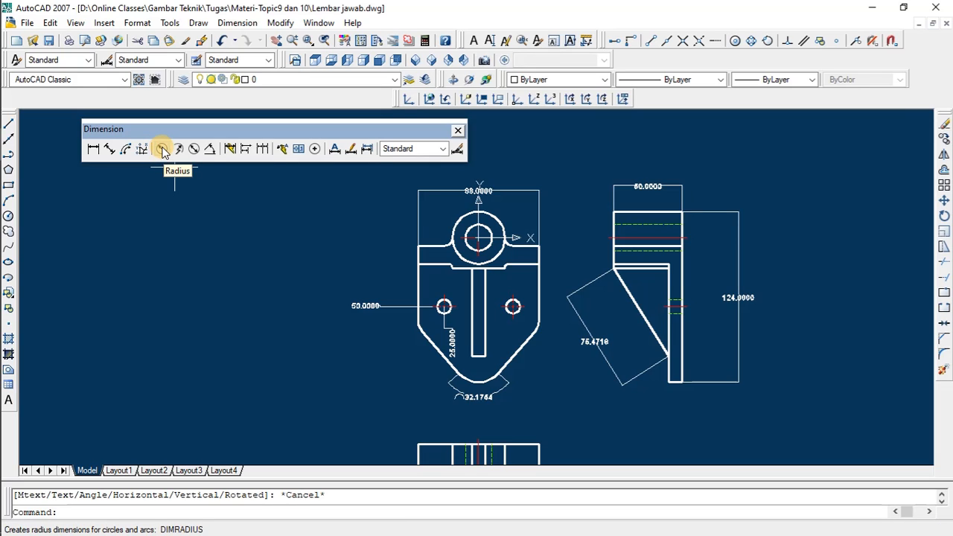
pyautogui.scroll(3, 483, 292)
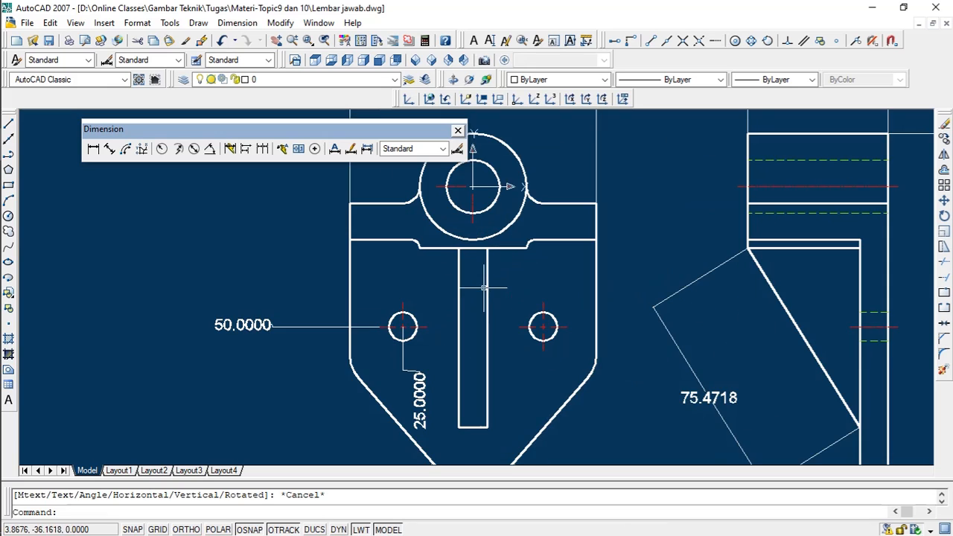
pyautogui.scroll(4, 480, 286)
pyautogui.scroll(-2, 437, 250)
pyautogui.scroll(4, 437, 249)
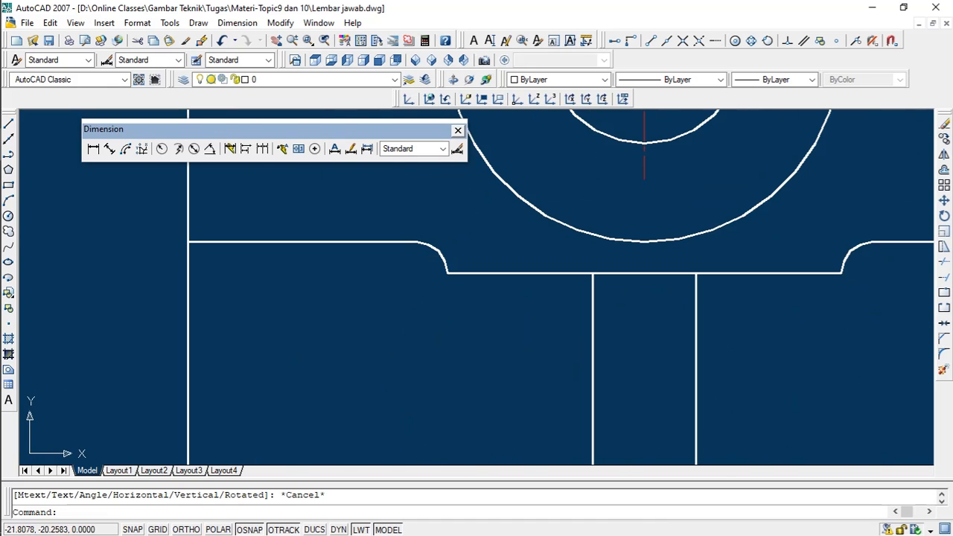
pyautogui.scroll(-5, 437, 253)
pyautogui.scroll(-6, 437, 231)
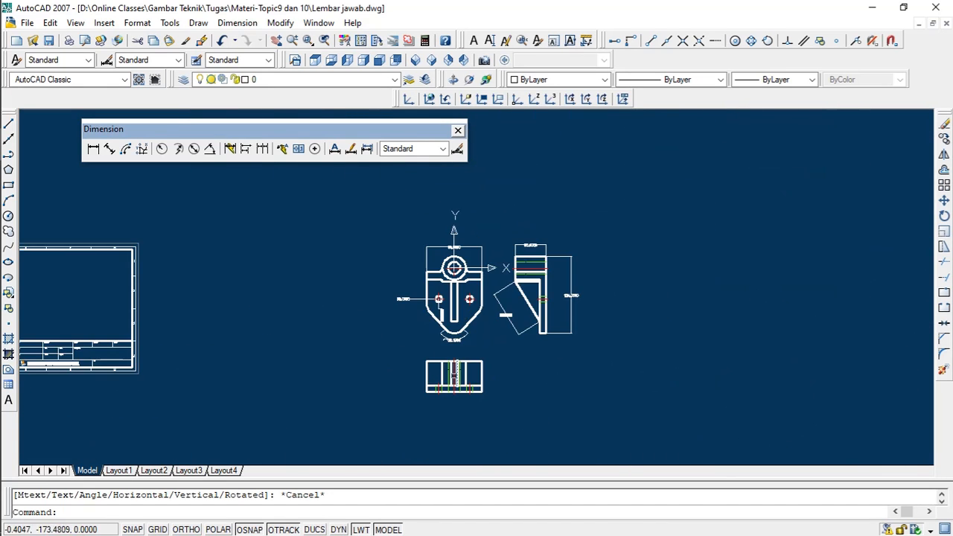
# Add a radius dimension to the front view's bottom arc, placing its text outside the part at the lower left
pyautogui.scroll(7, 444, 276)
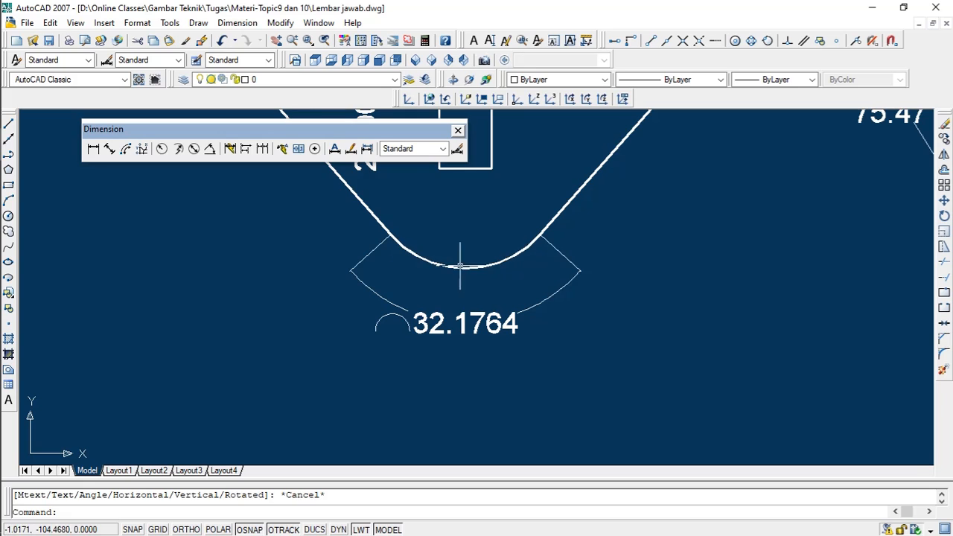
pyautogui.click(162, 149)
pyautogui.click(405, 253)
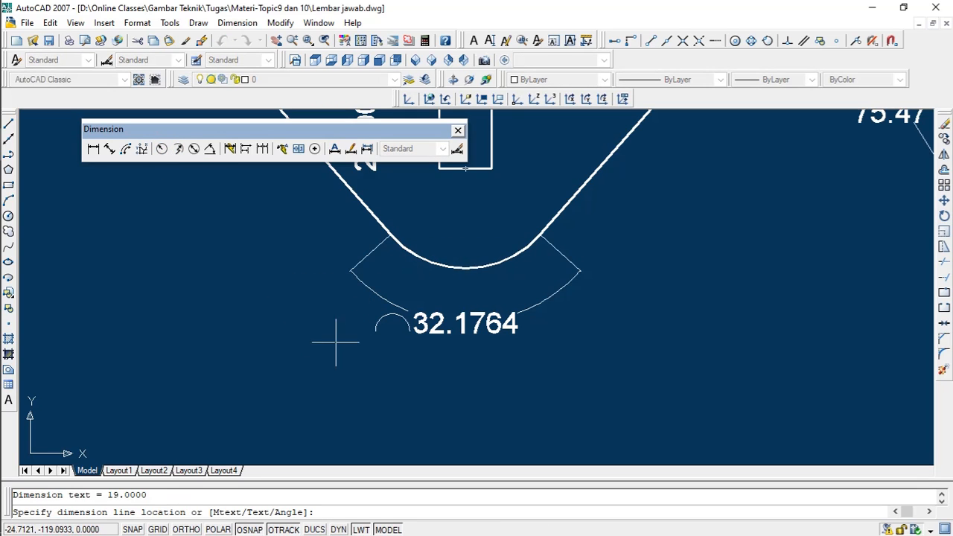
pyautogui.click(224, 360)
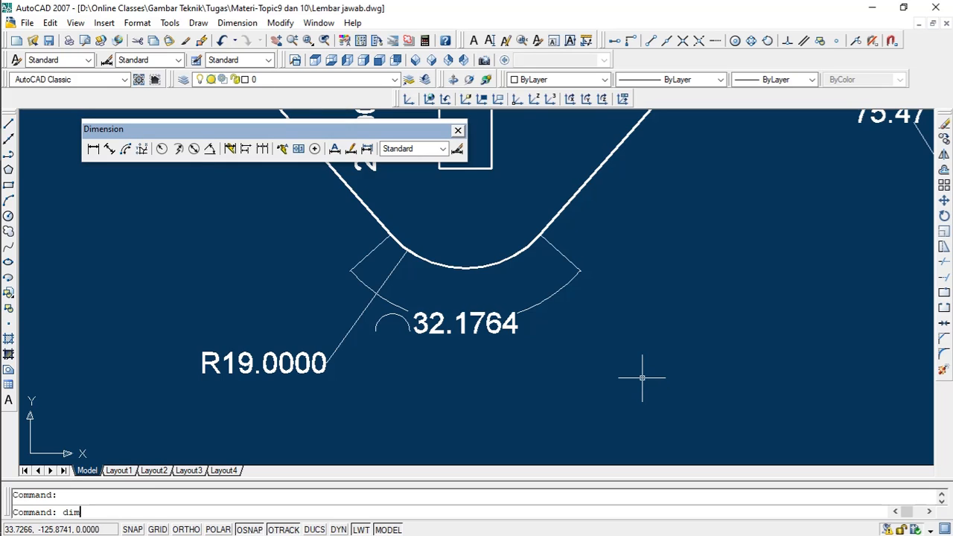
pyautogui.press('Return')
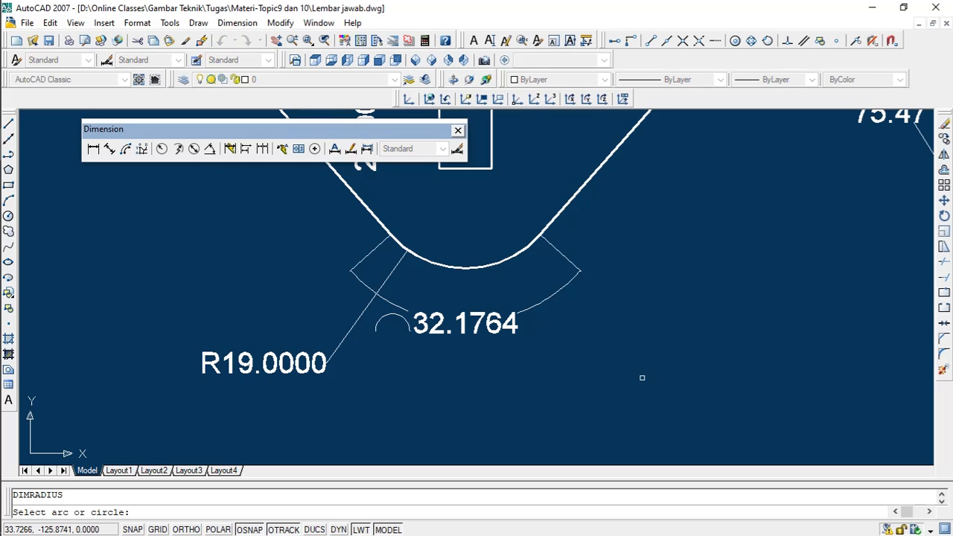
pyautogui.click(447, 266)
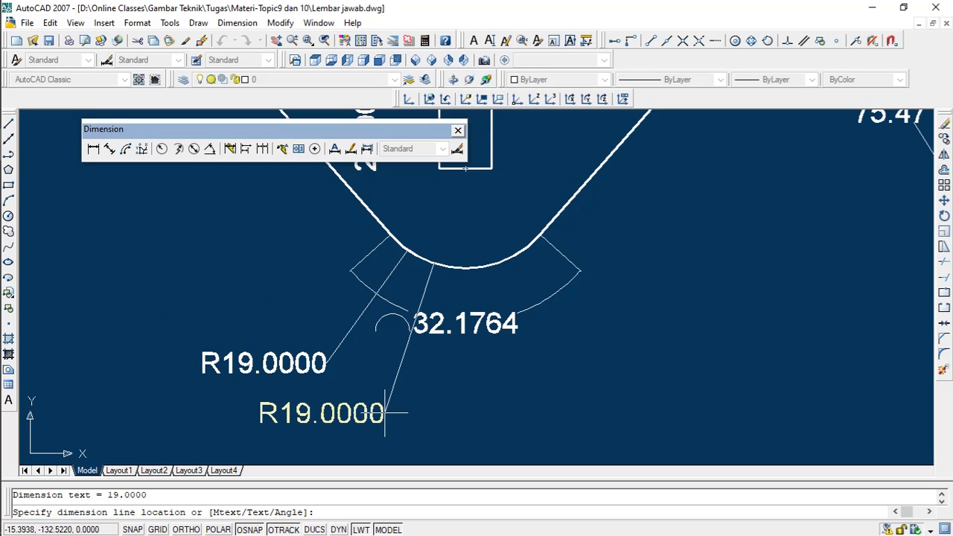
pyautogui.press('Escape')
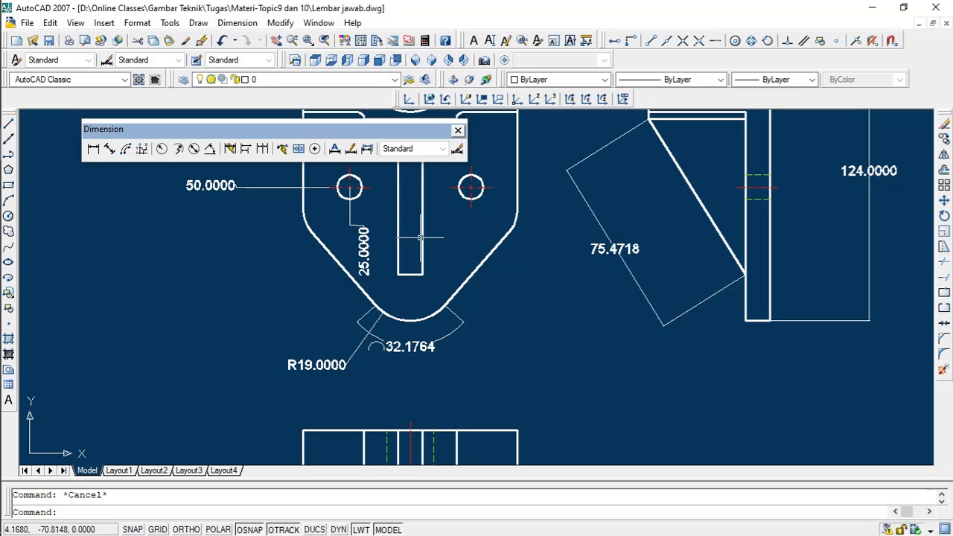
# Draw a large, shallow three-point arc that bulges downward in the empty area left of the front view
pyautogui.scroll(-2, 335, 275)
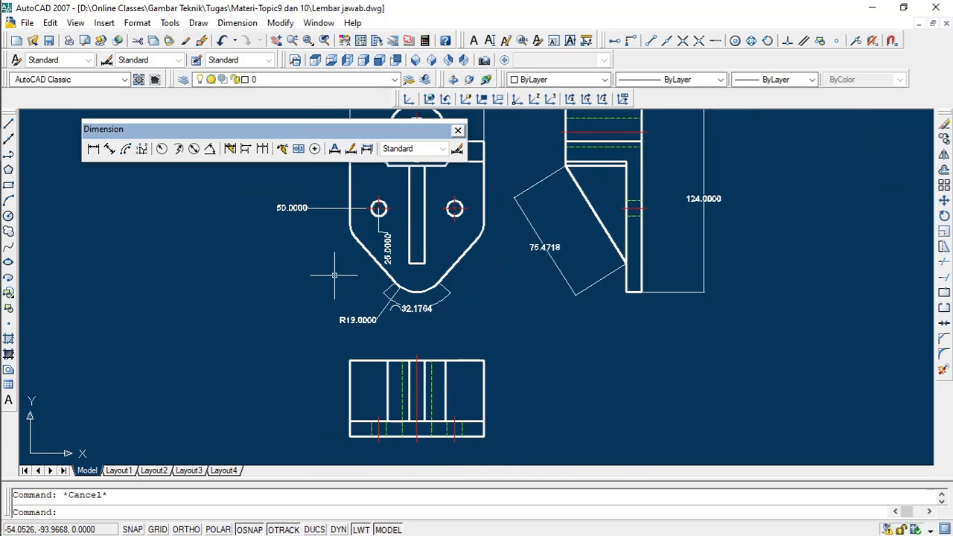
pyautogui.scroll(3, 334, 274)
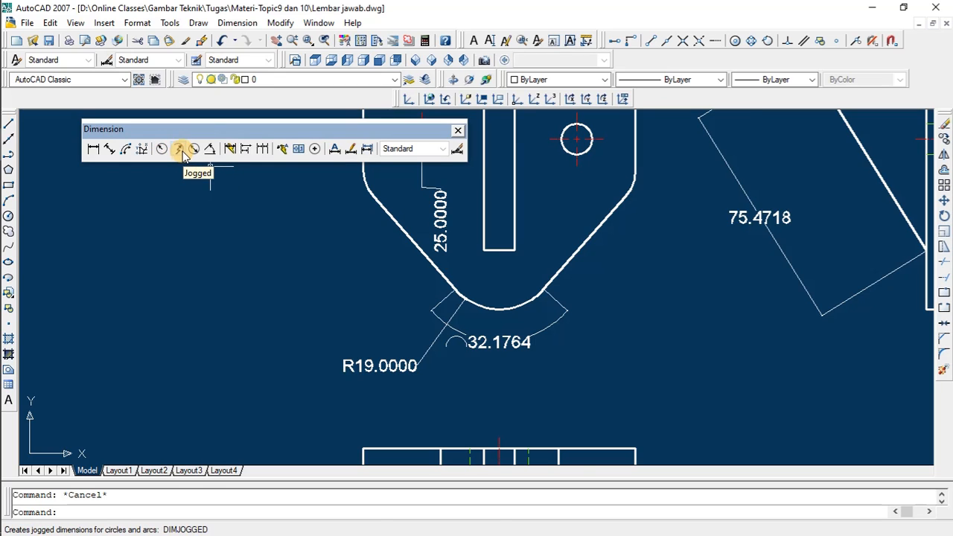
pyautogui.scroll(-2, 368, 265)
pyautogui.scroll(2, 281, 253)
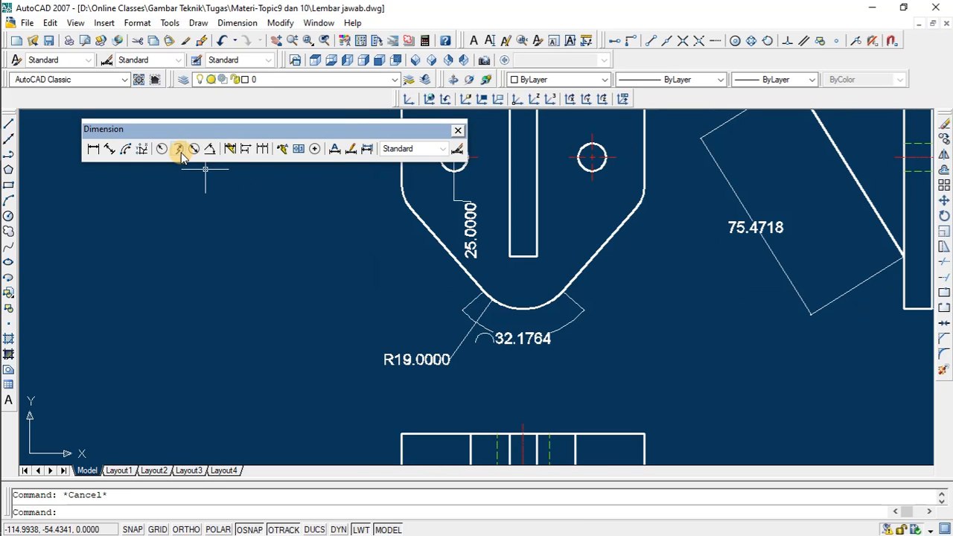
pyautogui.click(8, 201)
pyautogui.click(99, 253)
pyautogui.click(340, 276)
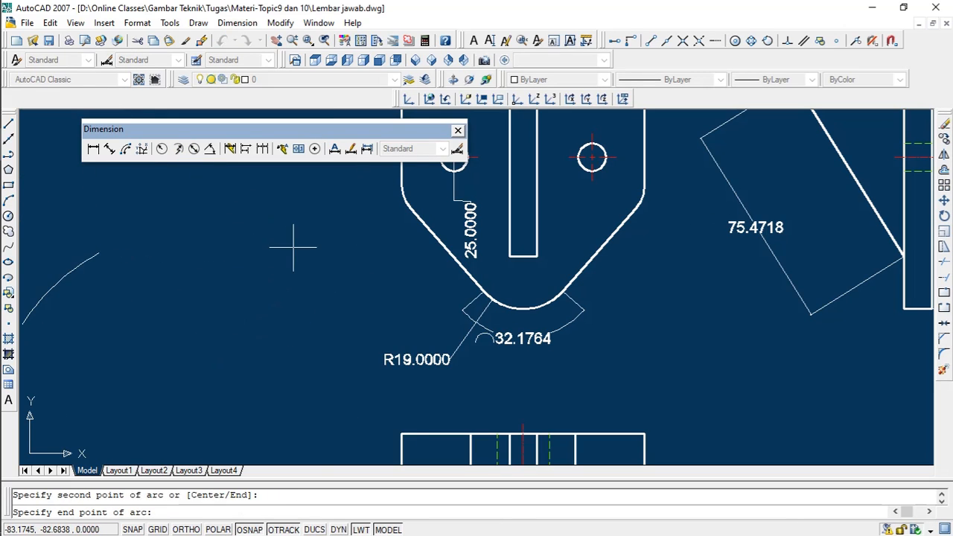
pyautogui.click(384, 263)
# Add a radius dimension to the large shallow arc, placing its text far above the arc near its centre
pyautogui.scroll(-3, 380, 294)
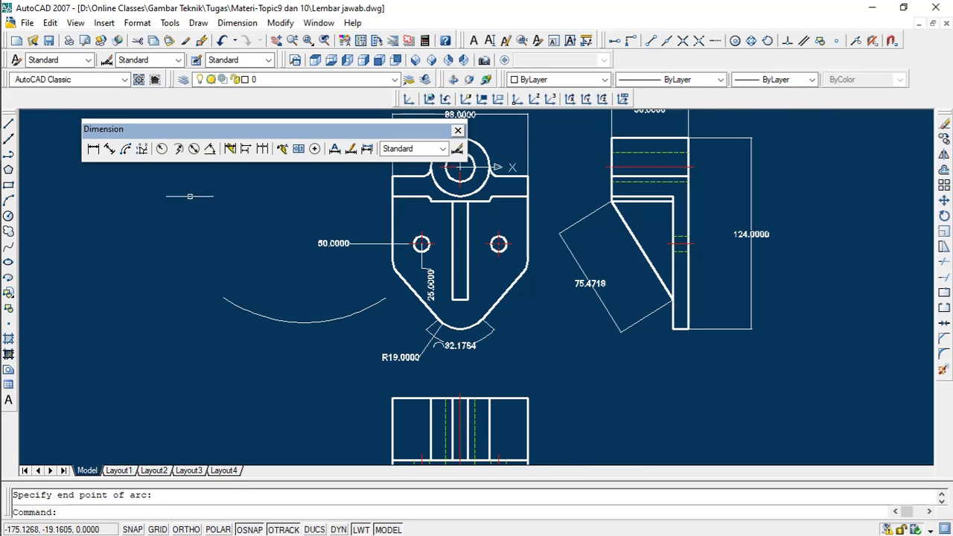
pyautogui.click(163, 151)
pyautogui.click(264, 315)
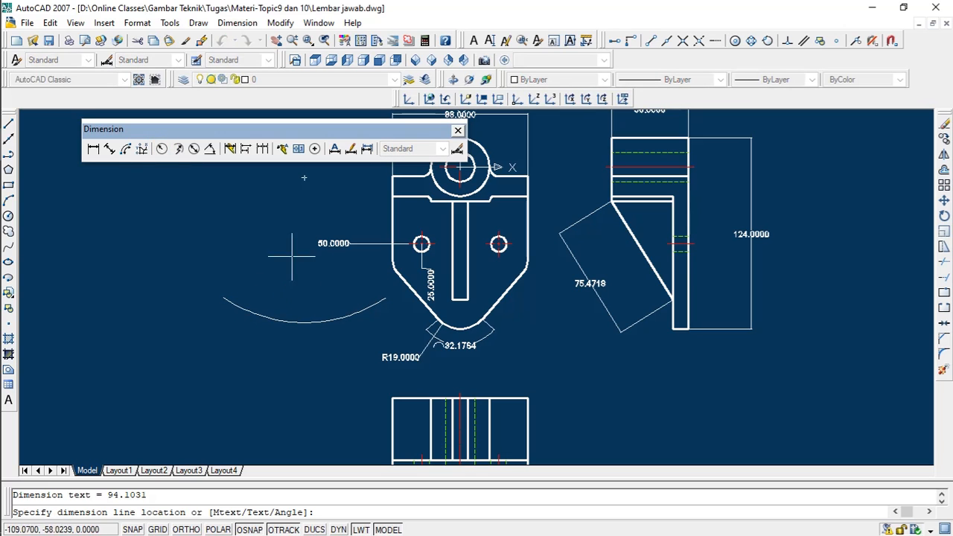
pyautogui.scroll(-1, 294, 257)
pyautogui.scroll(2, 320, 283)
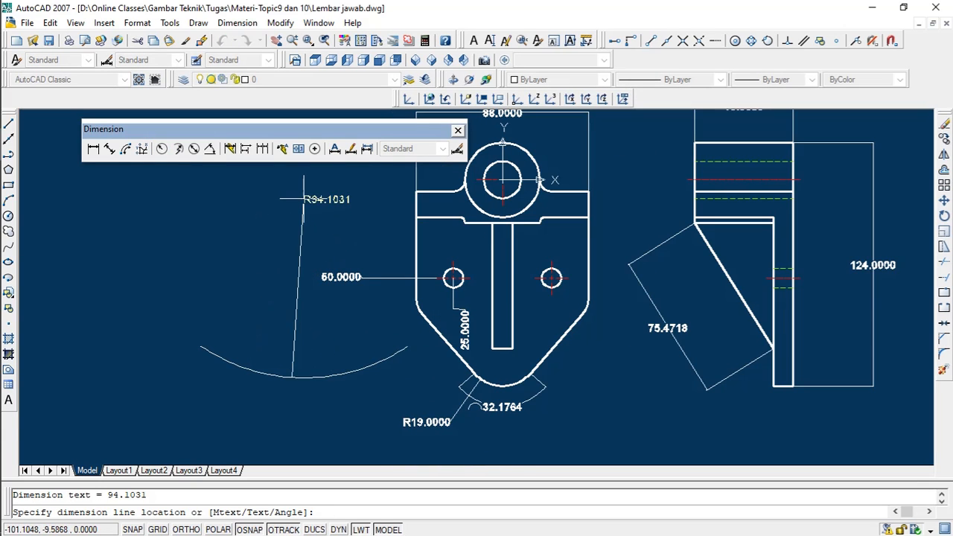
pyautogui.click(303, 199)
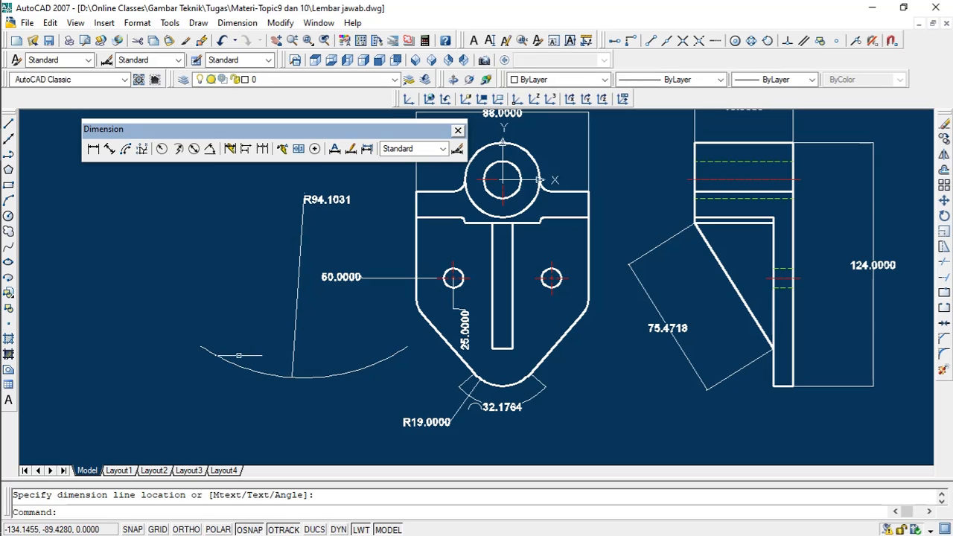
# Examine the text end of the large arc's radius dimension relative to the arc's centre, and clear the selection
pyautogui.click(223, 359)
pyautogui.scroll(4, 328, 199)
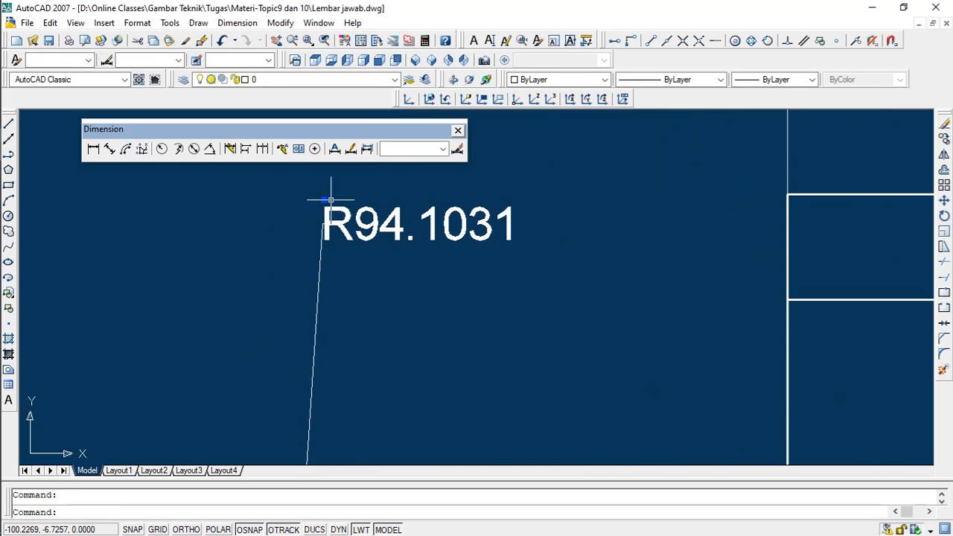
pyautogui.scroll(-6, 330, 200)
pyautogui.scroll(2, 391, 253)
pyautogui.press('Escape')
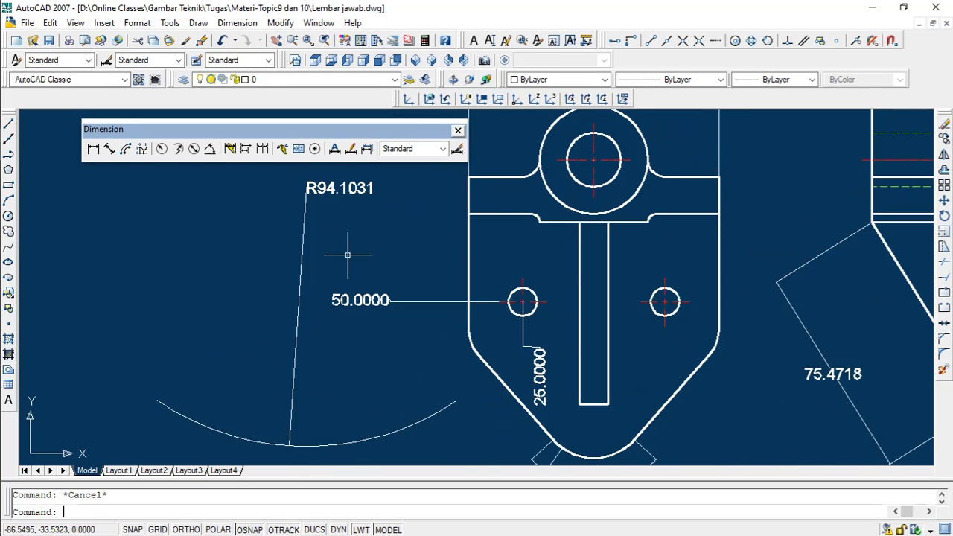
# Add a jogged radius dimension to the large arc's left half, overriding its centre to a point above the arc and placing the jog above the text
pyautogui.scroll(-2, 347, 254)
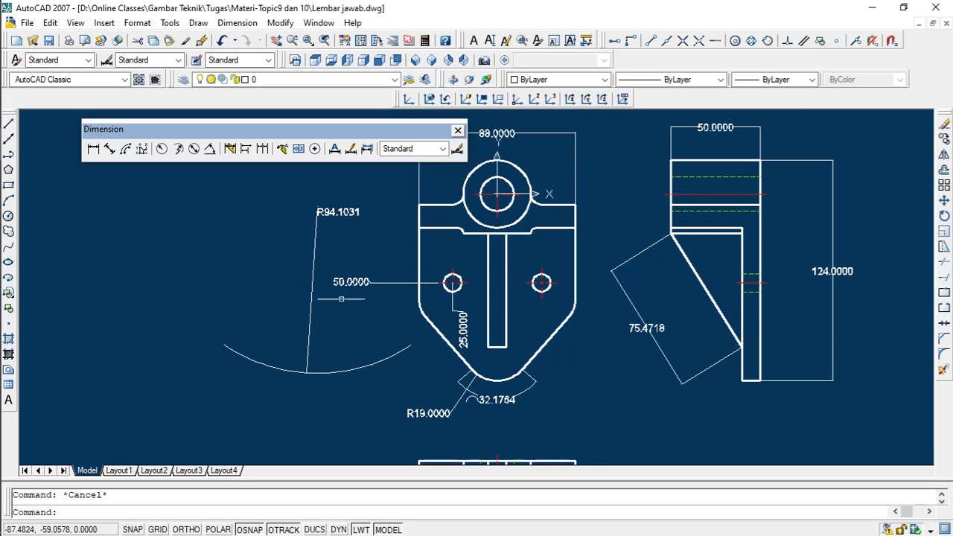
pyautogui.scroll(2, 375, 336)
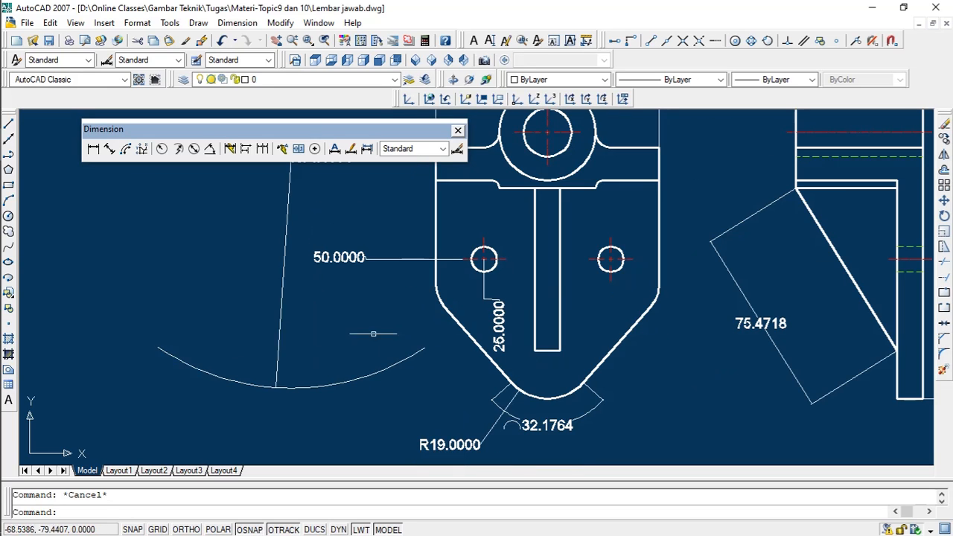
pyautogui.click(192, 149)
pyautogui.click(202, 368)
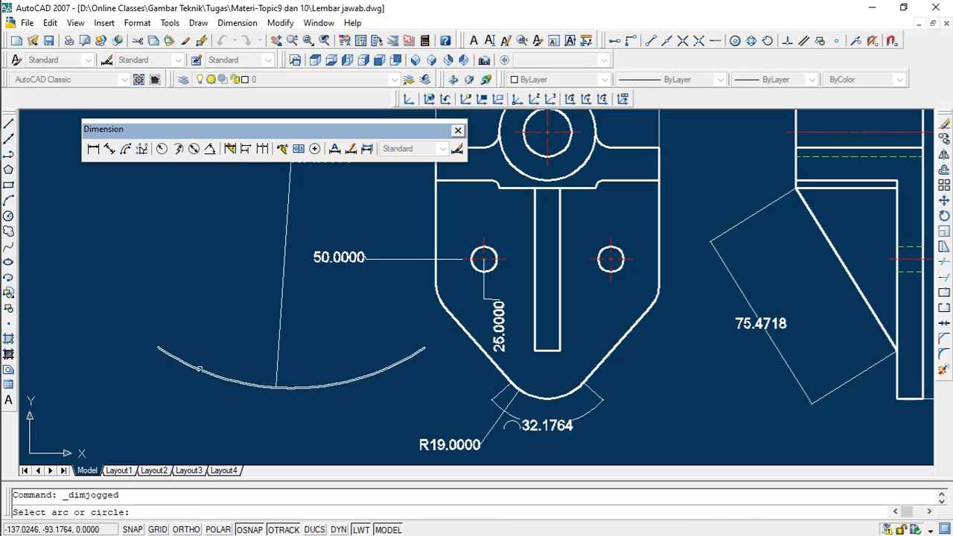
pyautogui.scroll(-5, 280, 321)
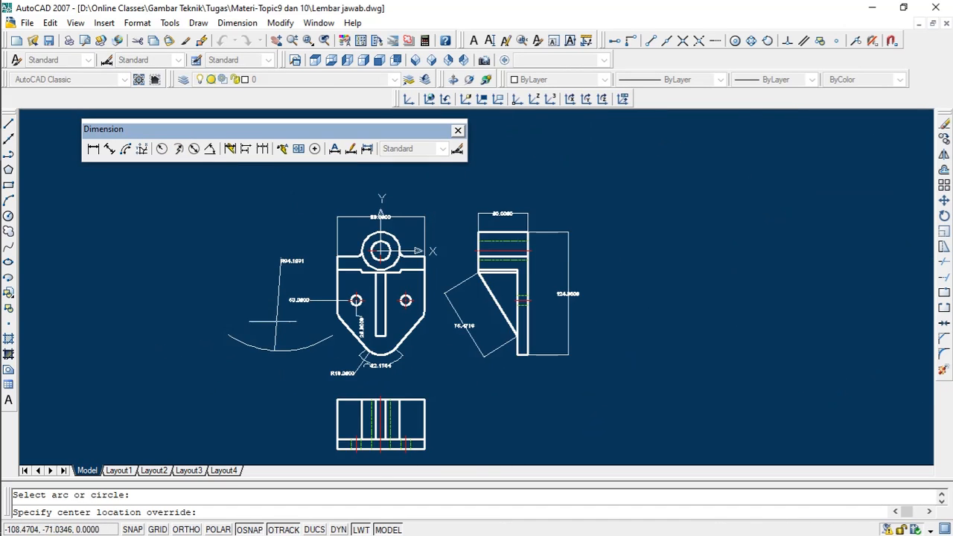
pyautogui.scroll(5, 275, 297)
pyautogui.scroll(-2, 275, 282)
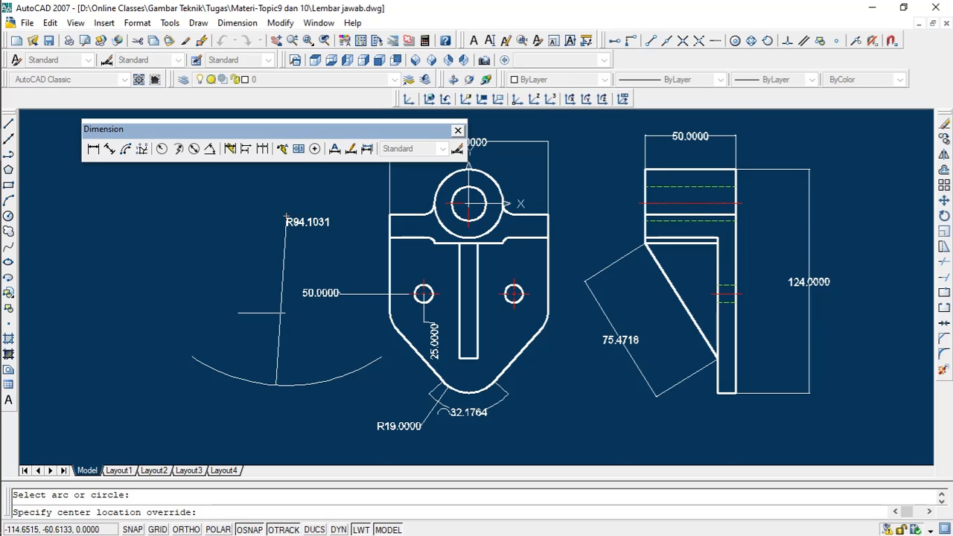
pyautogui.scroll(3, 277, 312)
pyautogui.click(283, 292)
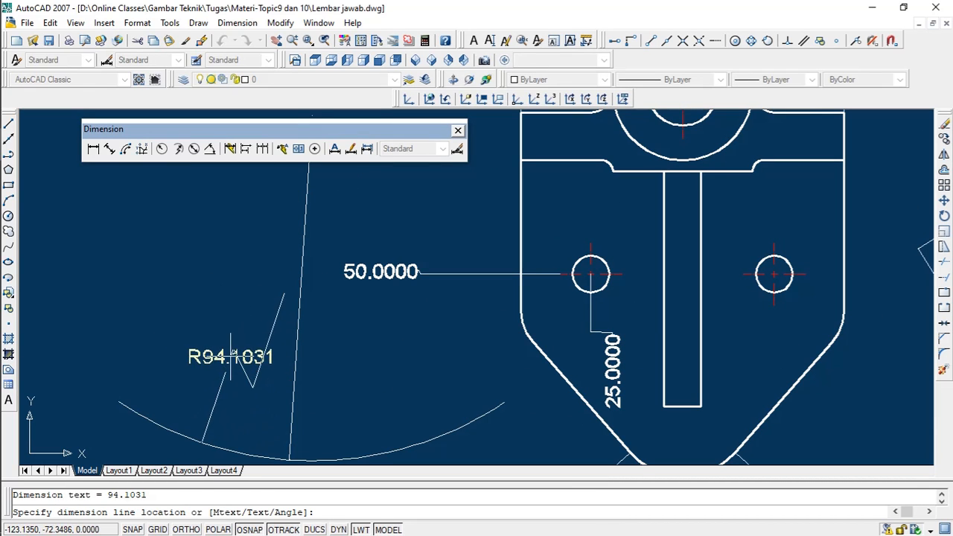
pyautogui.click(223, 376)
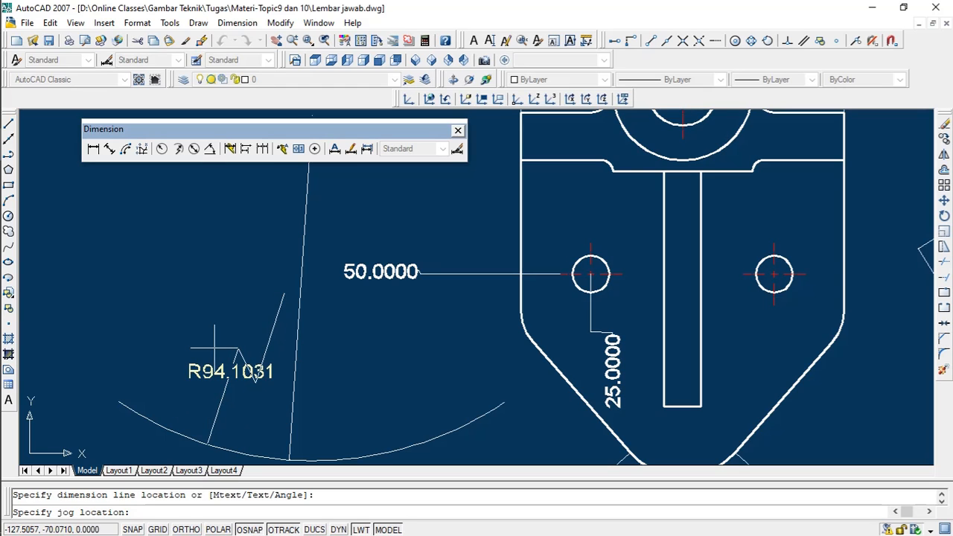
pyautogui.click(234, 324)
pyautogui.scroll(-2, 312, 336)
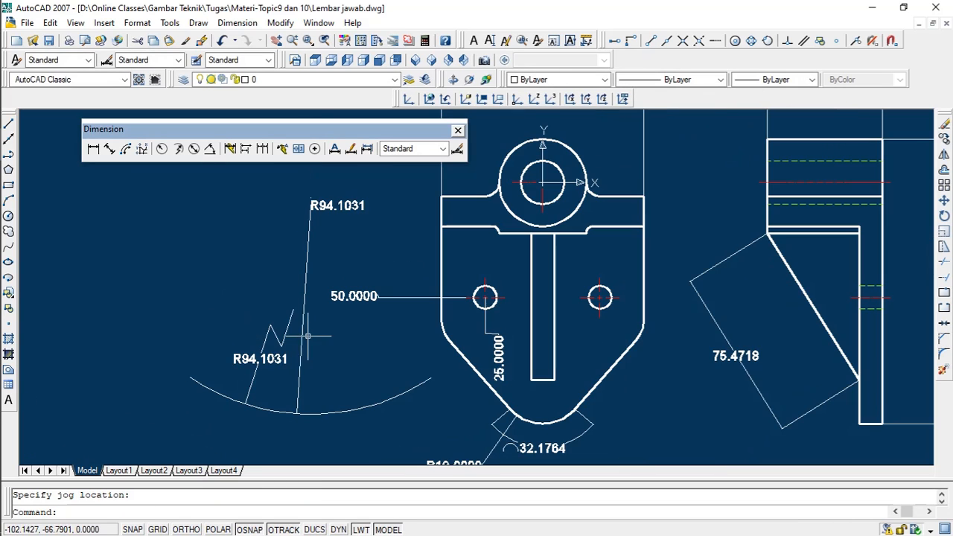
# Examine the large arc's jogged radius dimension, the front view's bottom arc and its small holes
pyautogui.scroll(-3, 344, 400)
pyautogui.scroll(4, 305, 313)
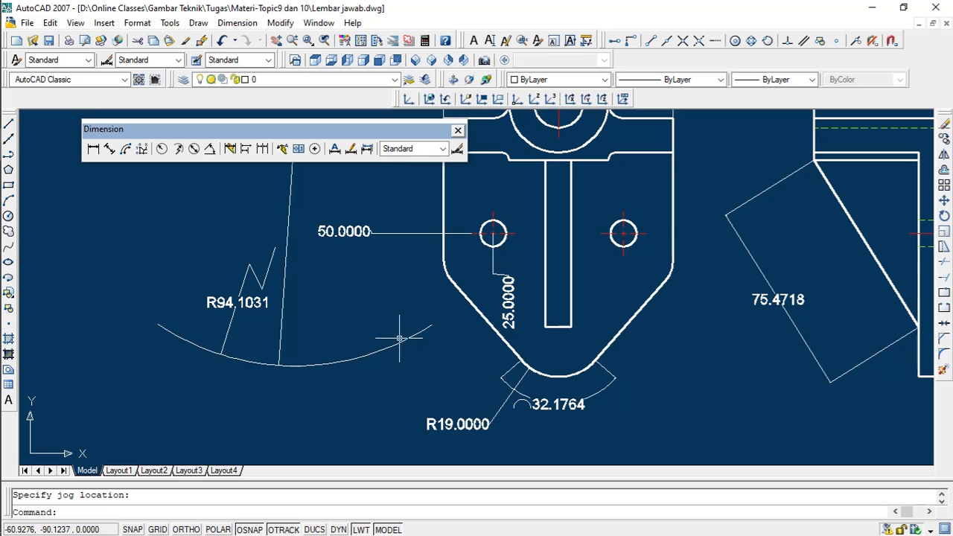
pyautogui.scroll(-1, 318, 284)
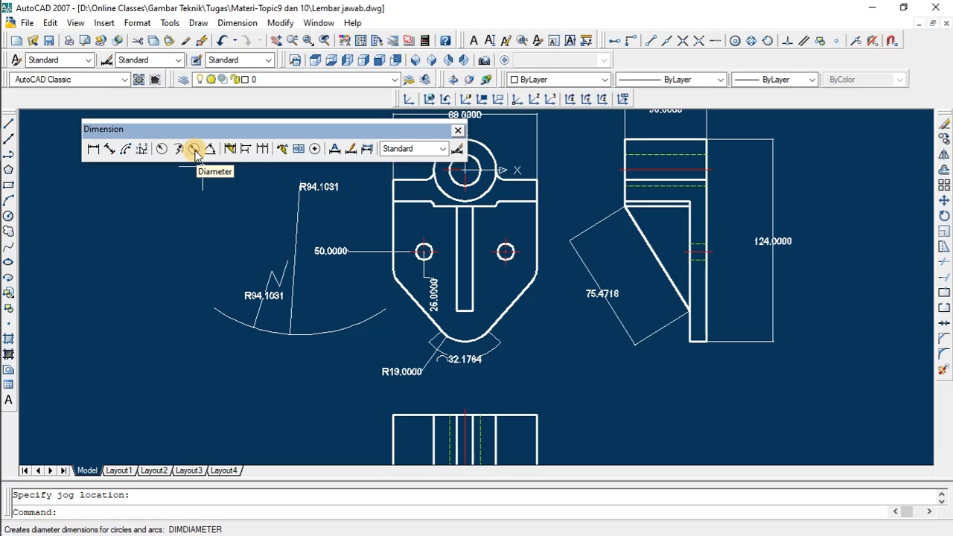
pyautogui.scroll(2, 495, 374)
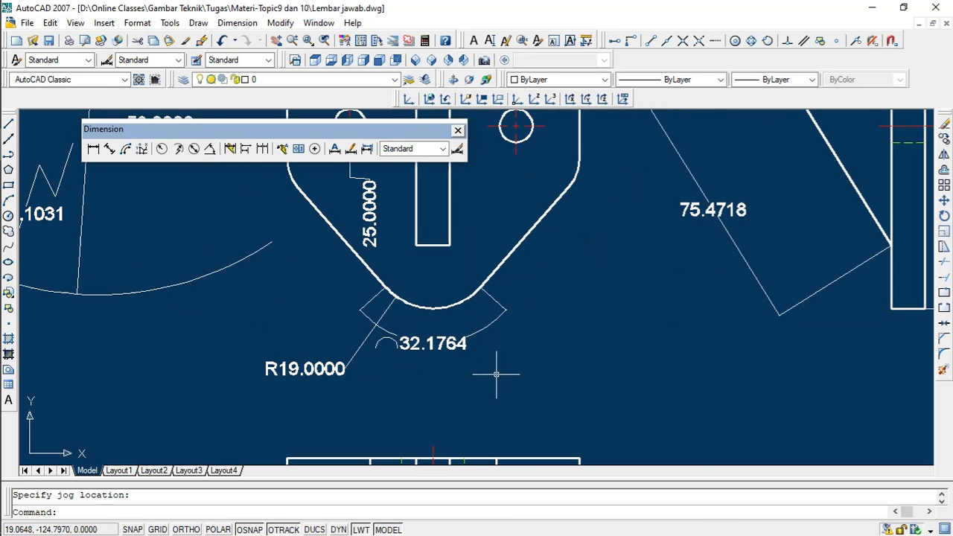
pyautogui.scroll(-2, 442, 323)
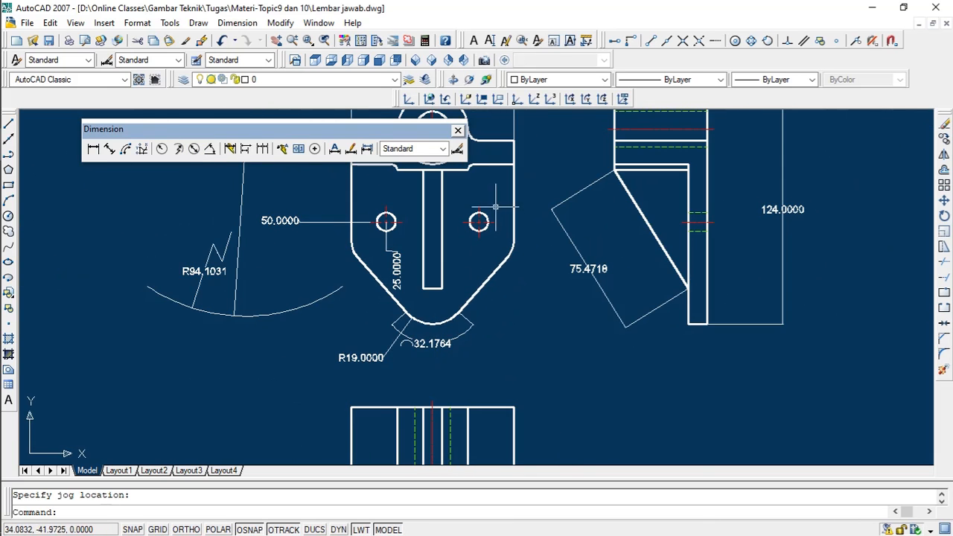
pyautogui.scroll(6, 495, 206)
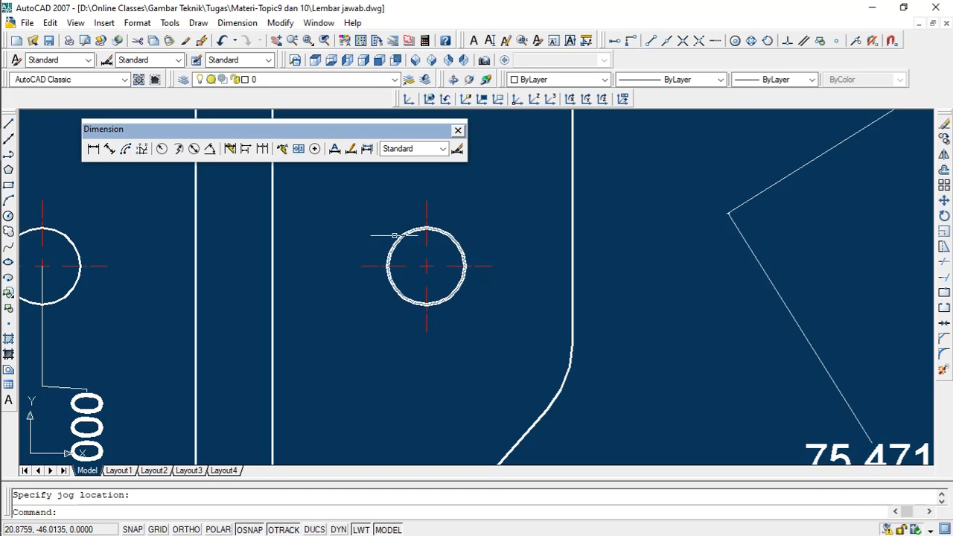
pyautogui.scroll(-5, 410, 315)
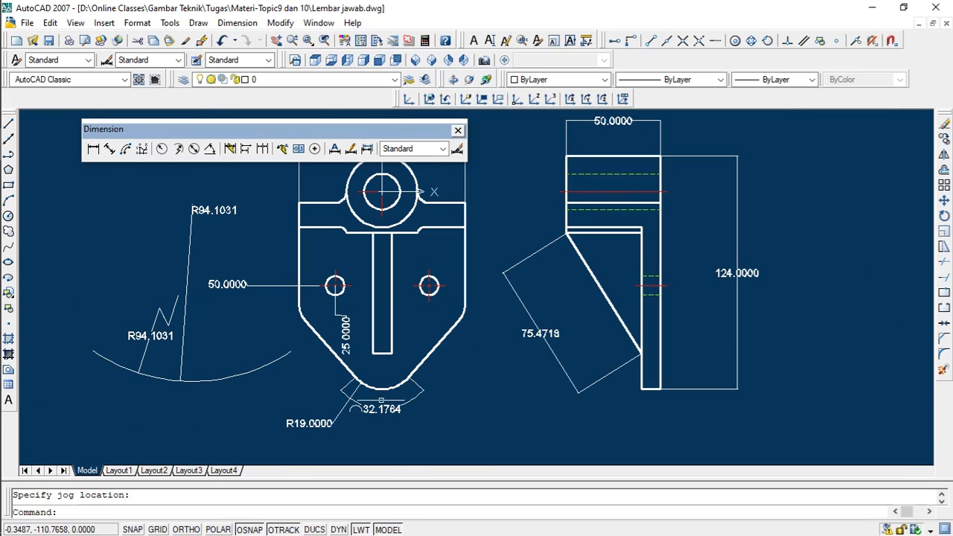
pyautogui.scroll(3, 372, 405)
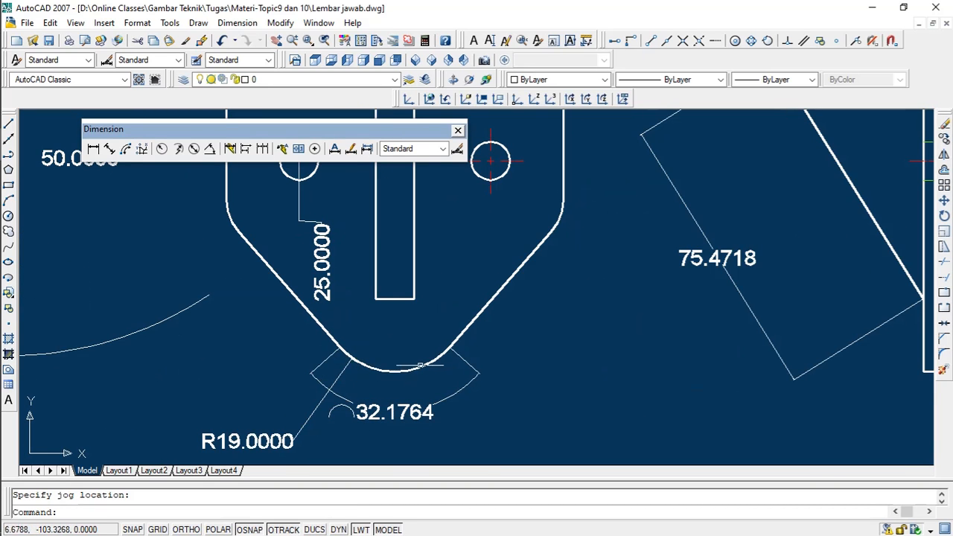
pyautogui.scroll(-2, 399, 366)
# Add a diameter dimension to the front view's right small hole, placing its text above and to the right of the hole
pyautogui.scroll(4, 464, 213)
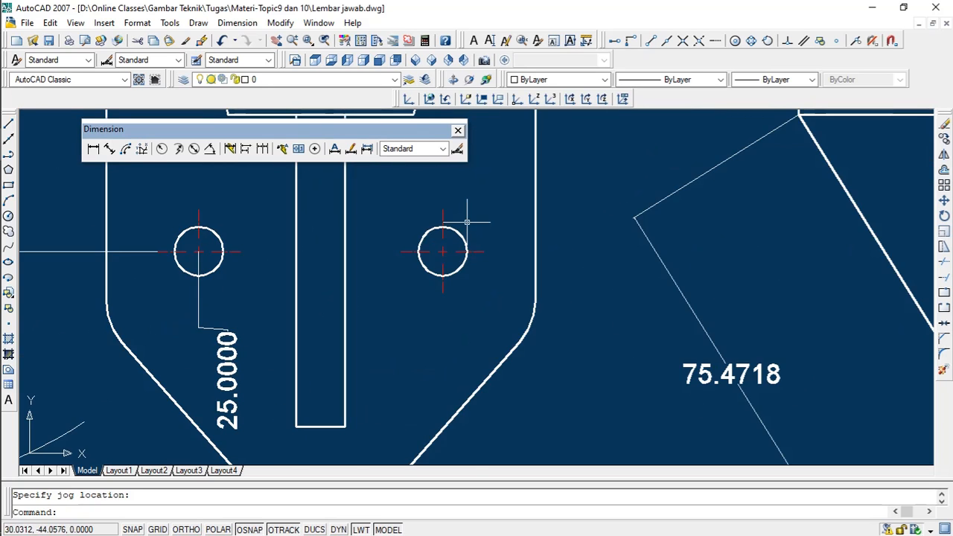
pyautogui.scroll(-1, 457, 285)
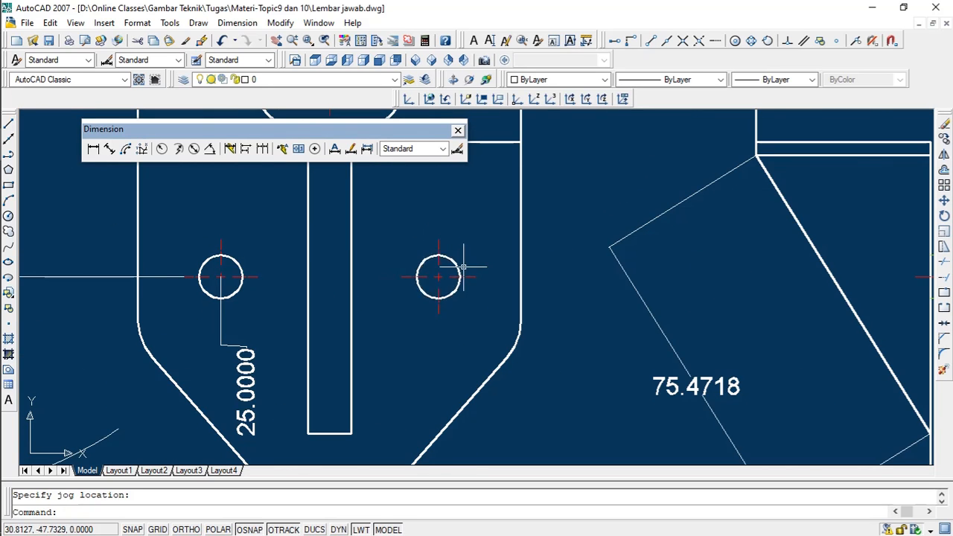
pyautogui.scroll(2, 453, 274)
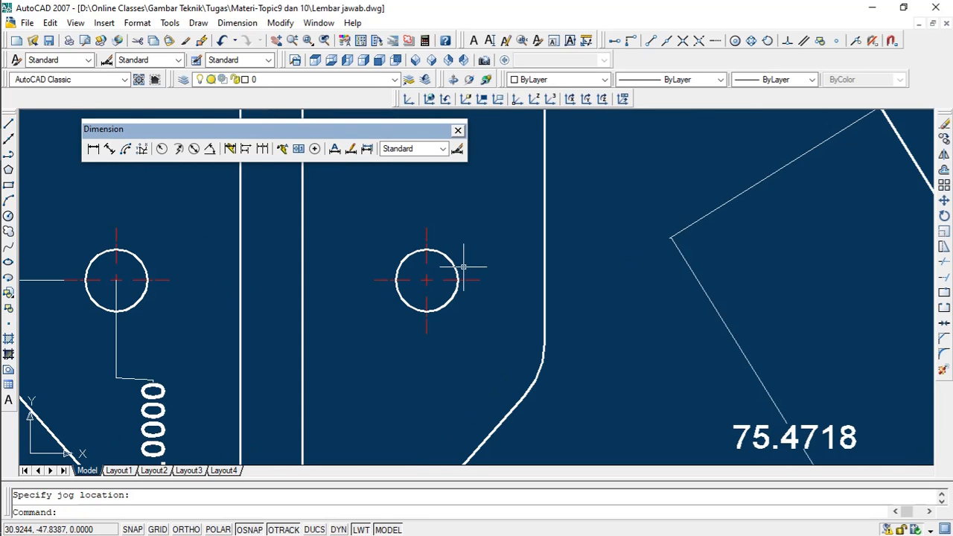
pyautogui.click(193, 148)
pyautogui.click(450, 259)
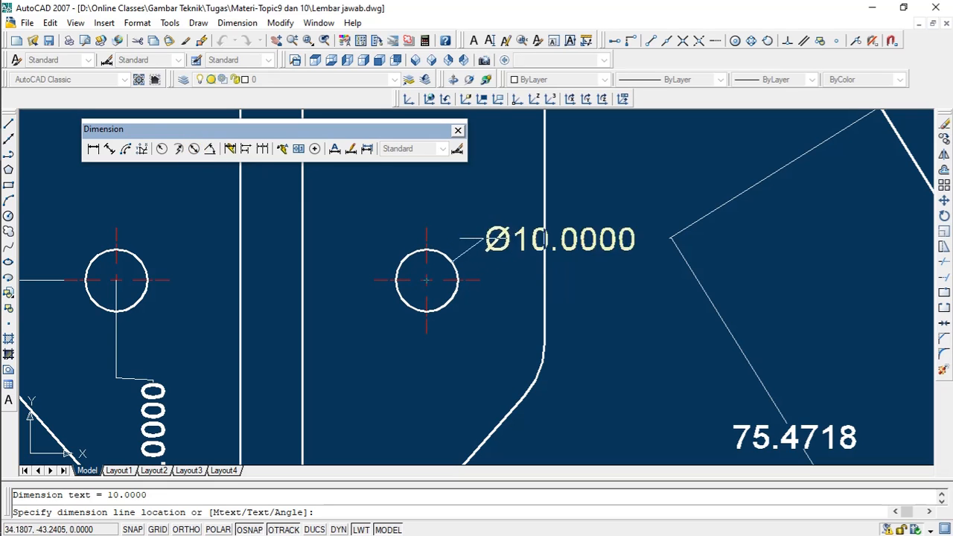
pyautogui.click(488, 212)
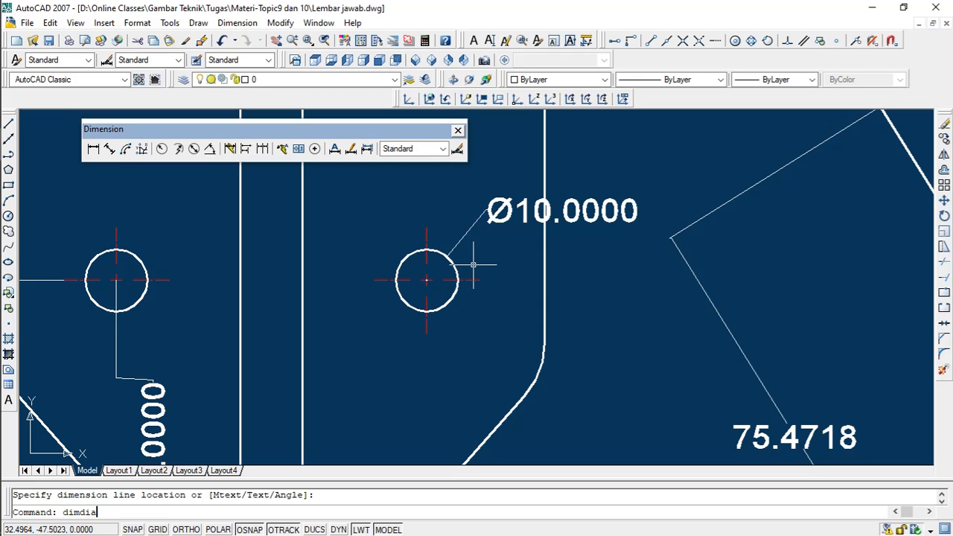
# Add a second diameter dimension to the front view's right small hole, placing its text below and to the right
pyautogui.press('Return')
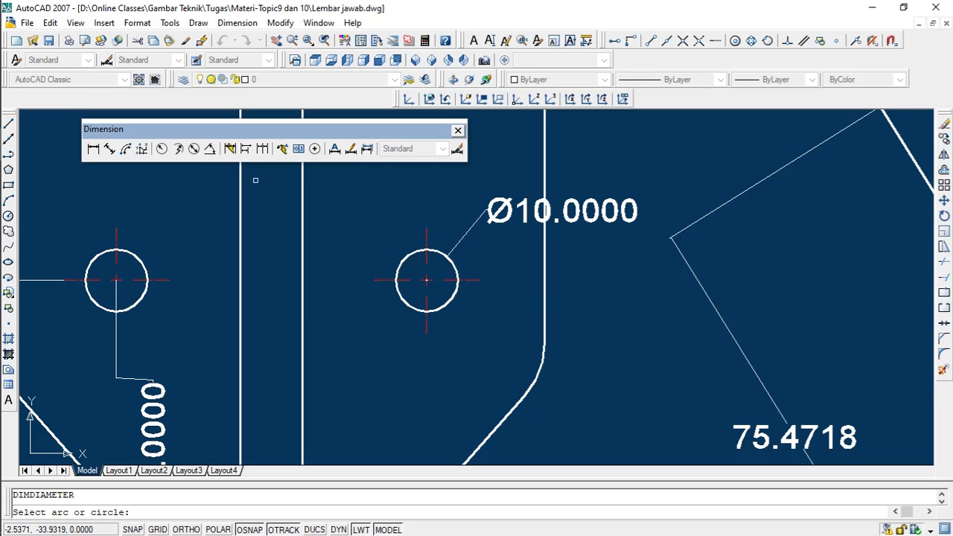
pyautogui.click(404, 259)
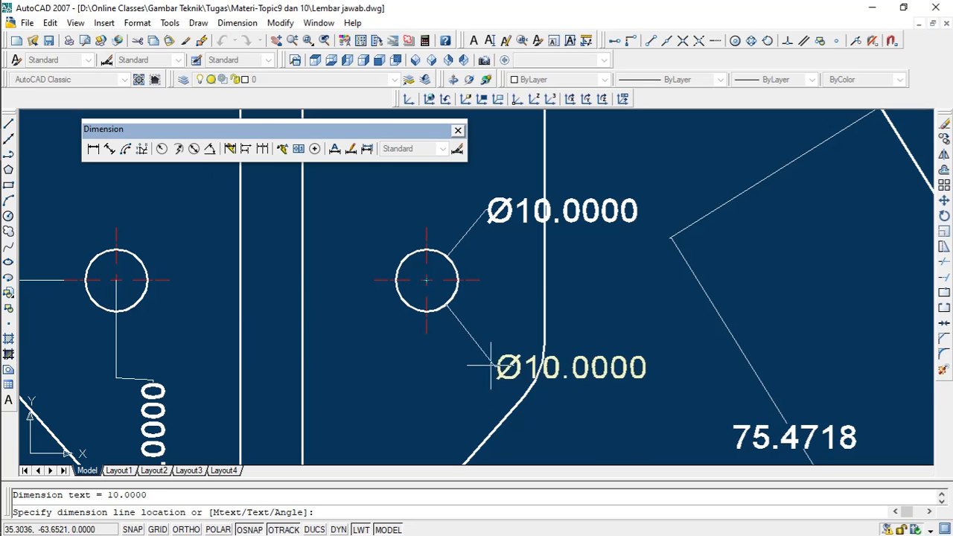
pyautogui.click(491, 369)
# Examine the side view's inclined rib edge and the plate's inner vertical edge, highlighting both and clearing the selection
pyautogui.scroll(-2, 558, 290)
pyautogui.scroll(1, 583, 303)
pyautogui.scroll(-2, 583, 304)
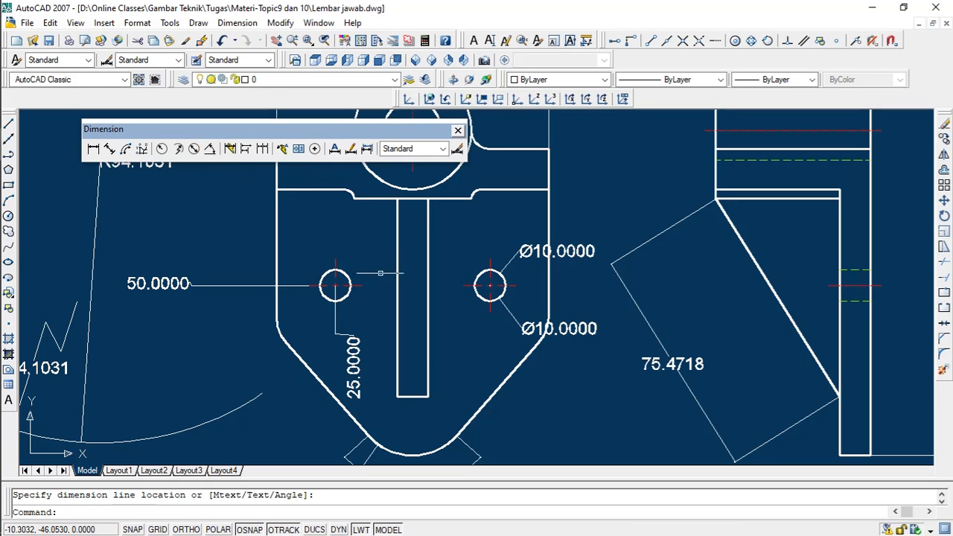
pyautogui.scroll(-4, 375, 253)
pyautogui.scroll(6, 610, 257)
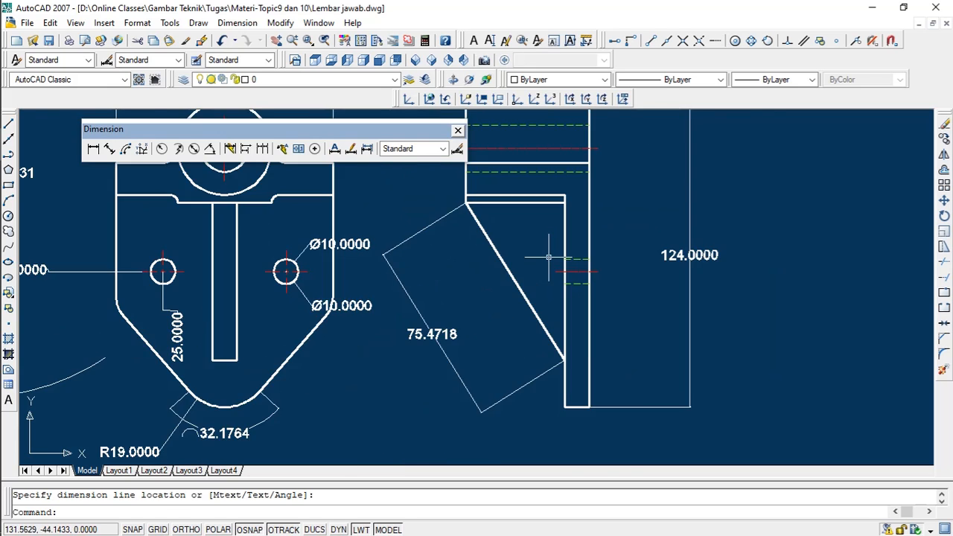
pyautogui.scroll(-4, 632, 271)
pyautogui.scroll(2, 515, 289)
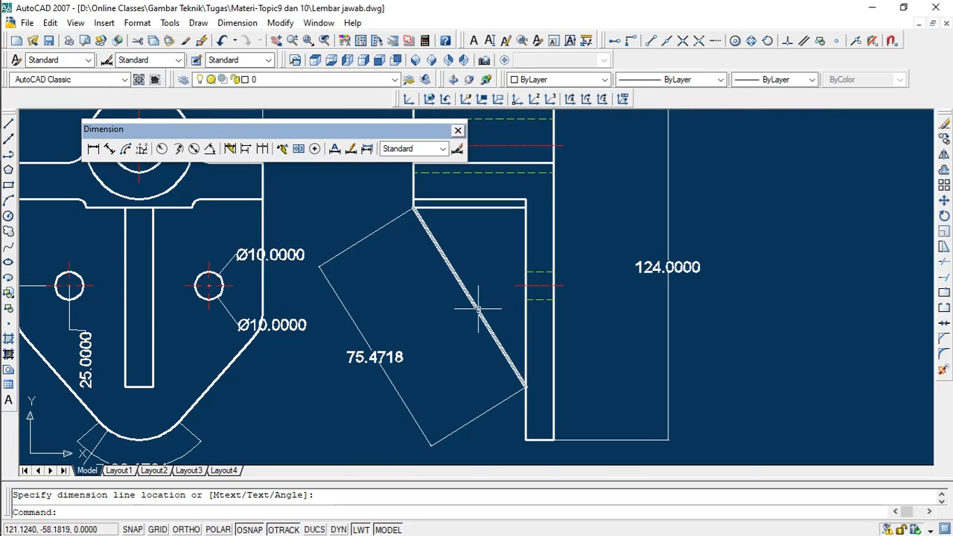
pyautogui.scroll(2, 478, 308)
pyautogui.click(489, 331)
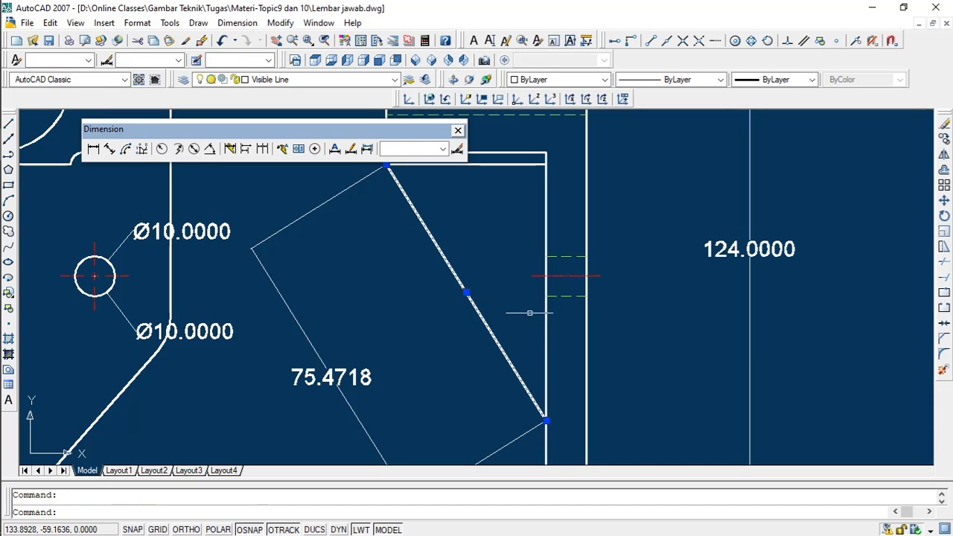
pyautogui.click(544, 313)
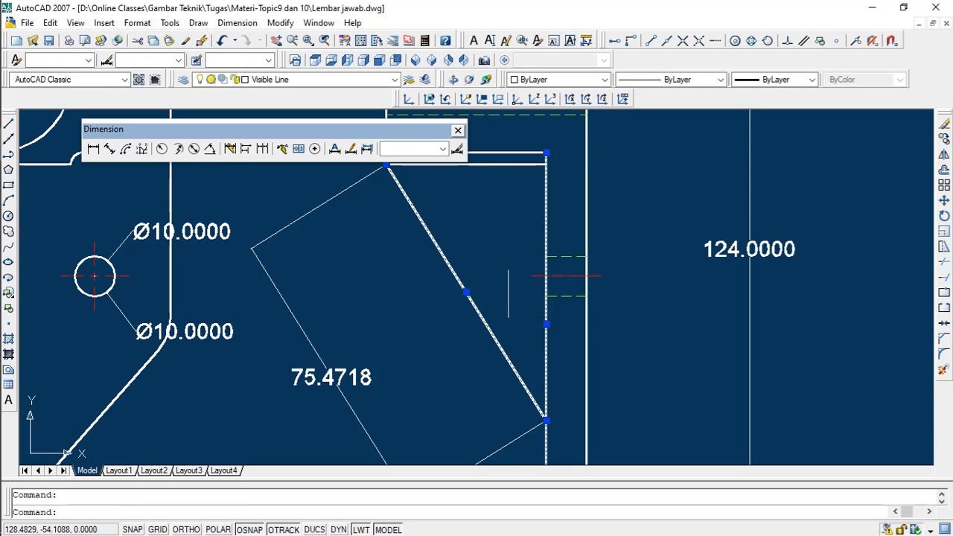
pyautogui.press('Escape')
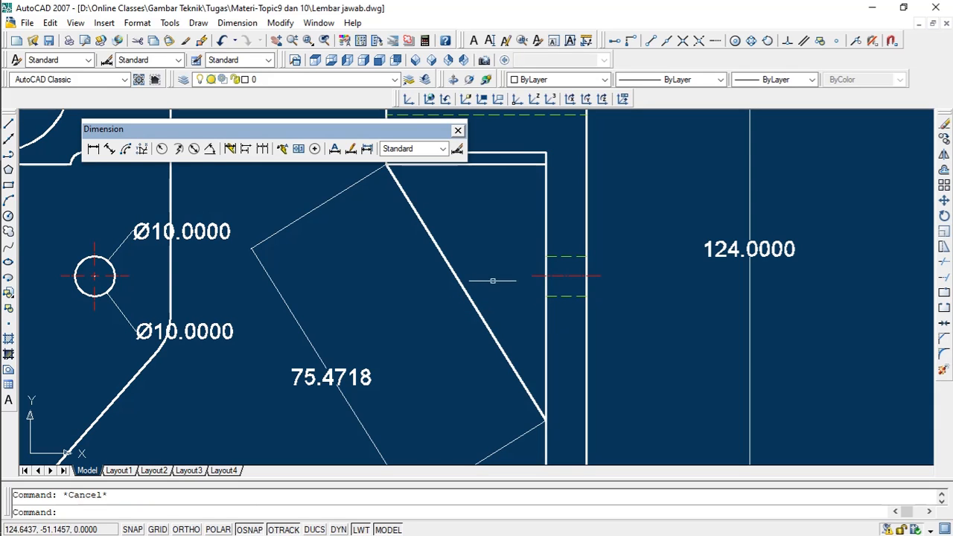
# Add an angular dimension between the side view's inclined rib edge and inner vertical plate edge, placing it near the rib's upper end
pyautogui.click(210, 151)
pyautogui.click(452, 269)
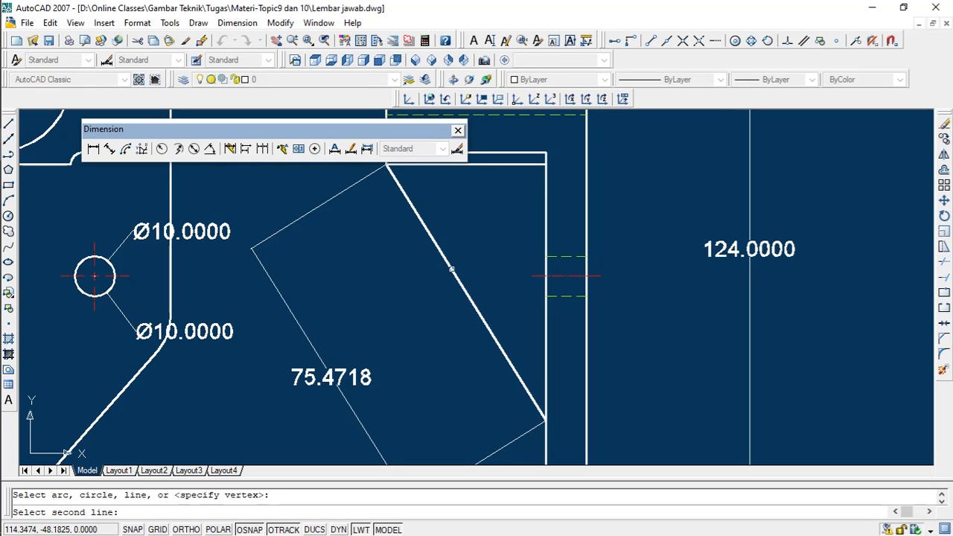
pyautogui.click(547, 276)
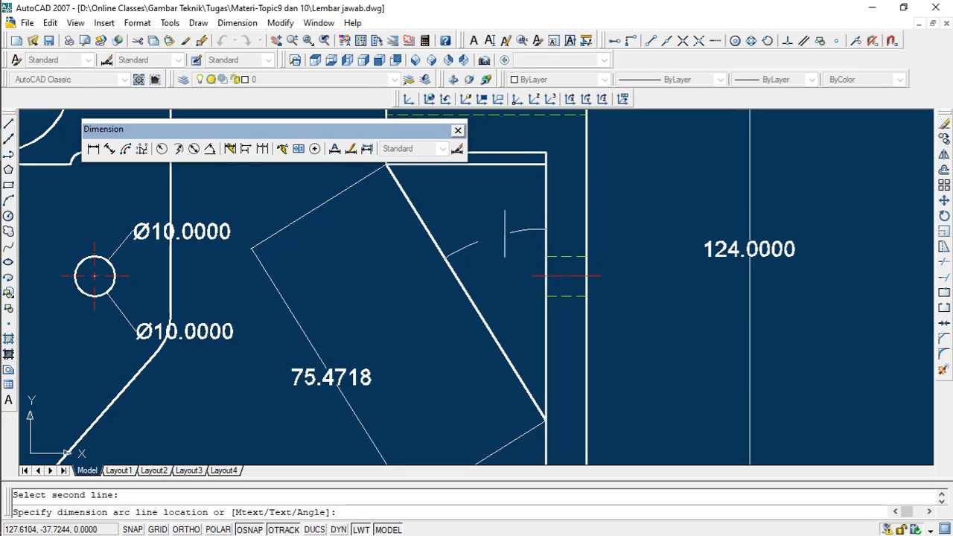
pyautogui.click(489, 214)
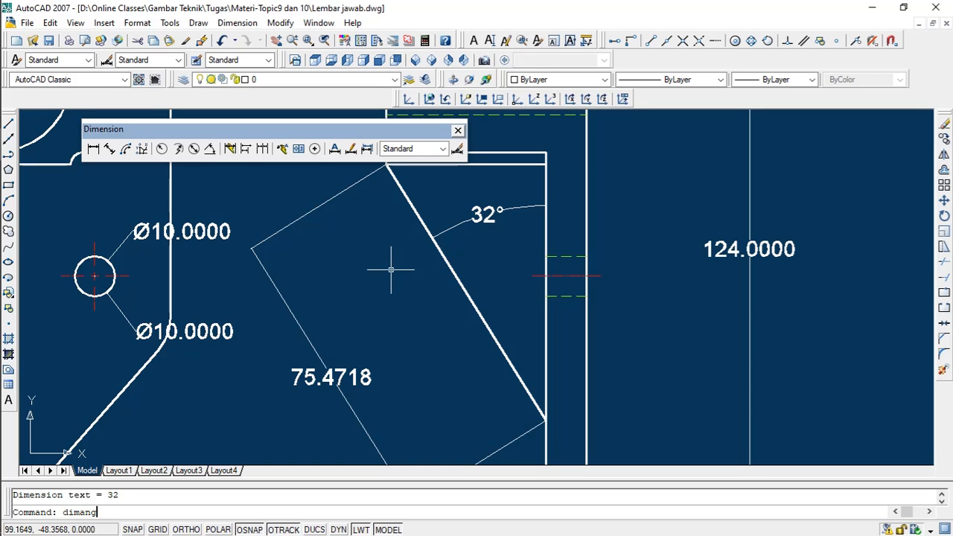
# Add a second angular dimension between the inclined rib edge and the vertical plate edge, placing it just below the first one
pyautogui.press('Return')
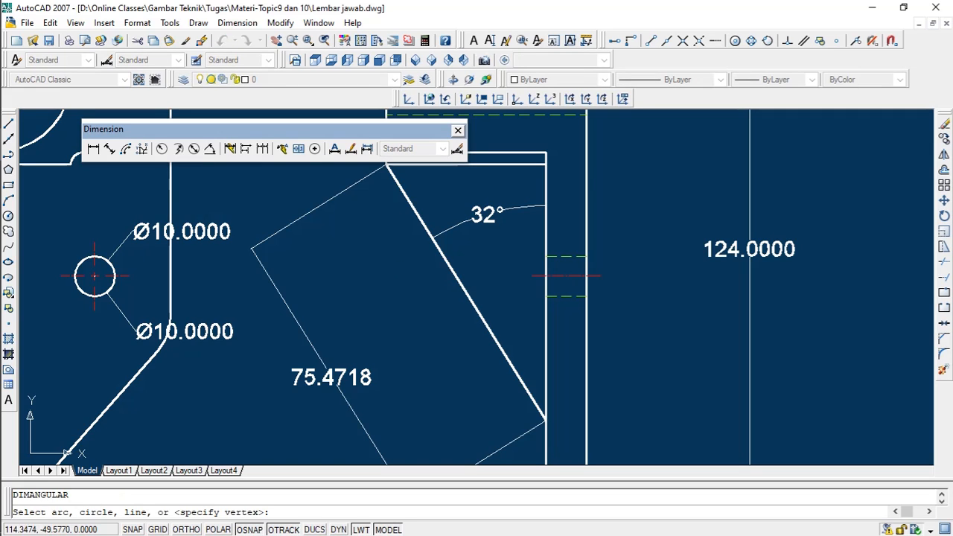
pyautogui.click(456, 275)
pyautogui.click(565, 275)
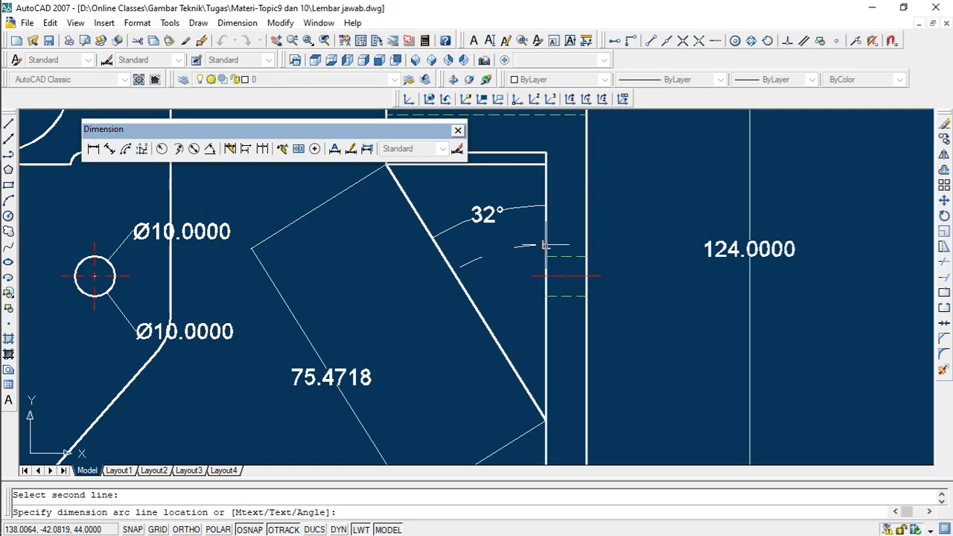
pyautogui.click(511, 257)
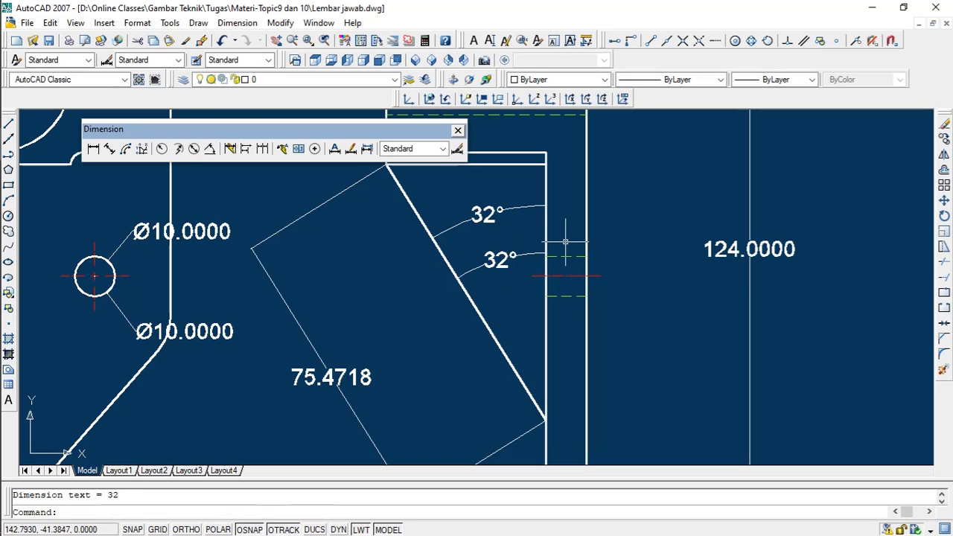
# Examine the full set of dimensions on the front view, side view and large arc
pyautogui.scroll(-5, 512, 256)
pyautogui.scroll(-2, 525, 255)
pyautogui.scroll(6, 526, 254)
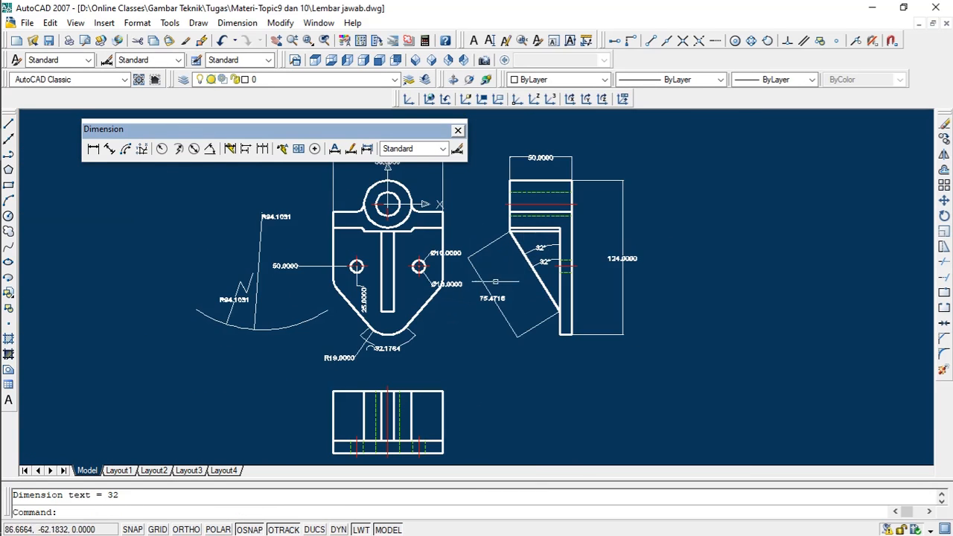
pyautogui.scroll(-4, 496, 284)
pyautogui.scroll(3, 513, 262)
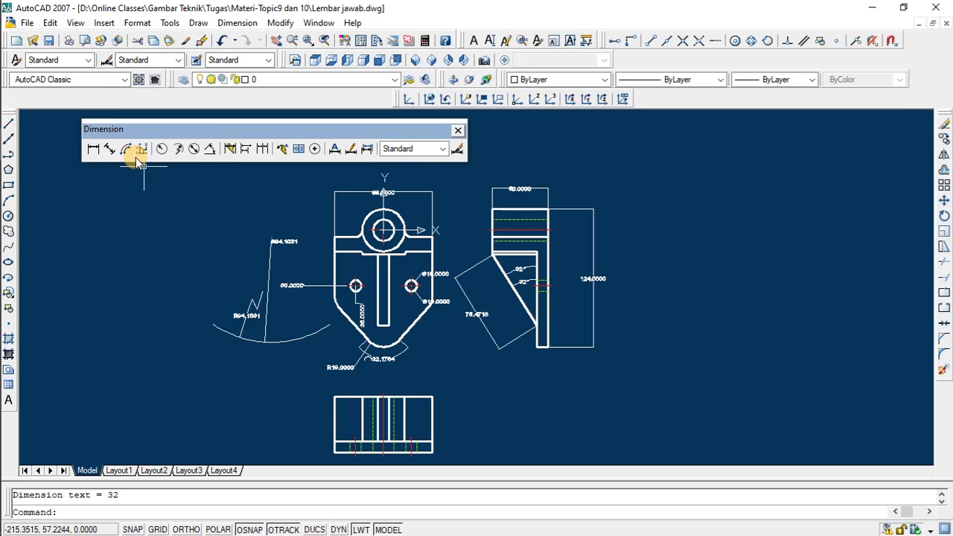
pyautogui.scroll(2, 468, 279)
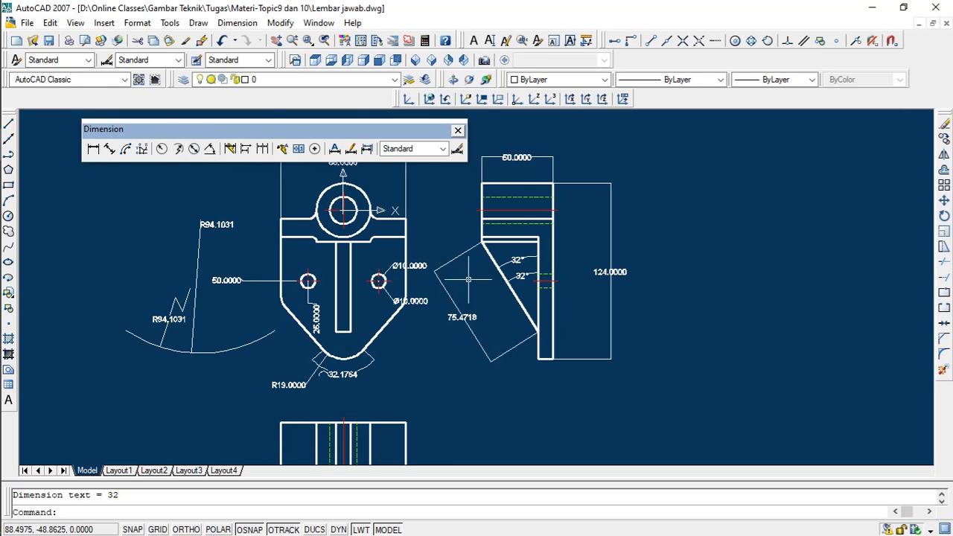
pyautogui.scroll(-3, 469, 279)
pyautogui.scroll(3, 469, 279)
pyautogui.scroll(1, 471, 279)
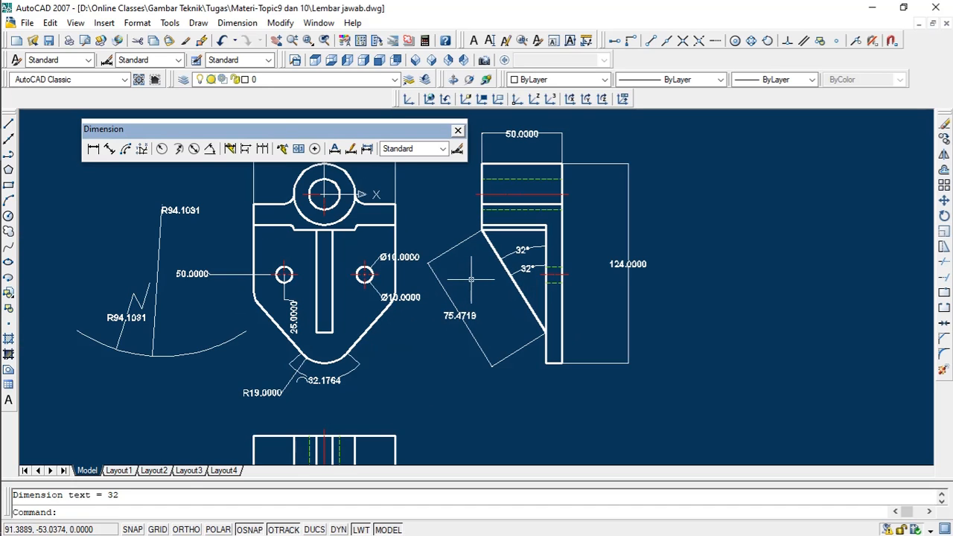
pyautogui.scroll(-3, 471, 279)
pyautogui.scroll(1, 476, 283)
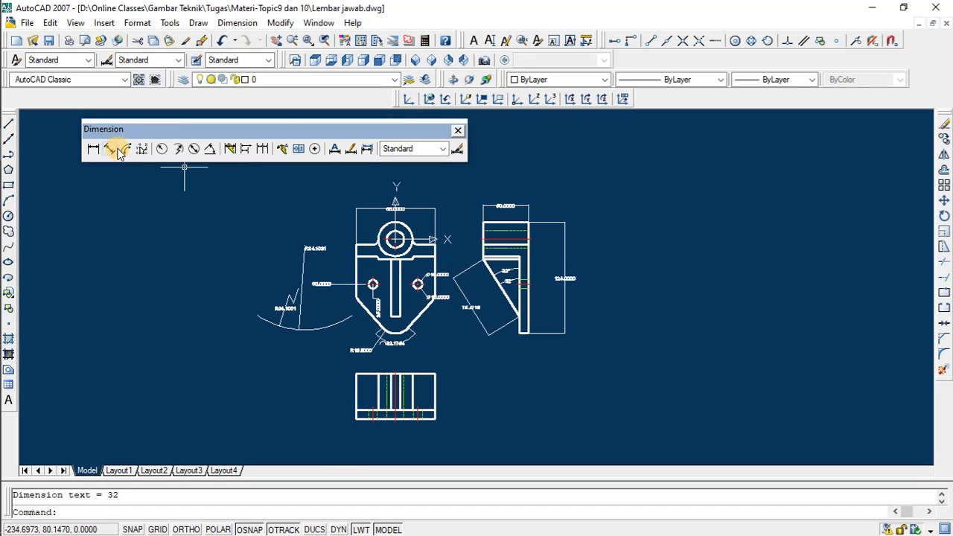
pyautogui.scroll(2, 482, 291)
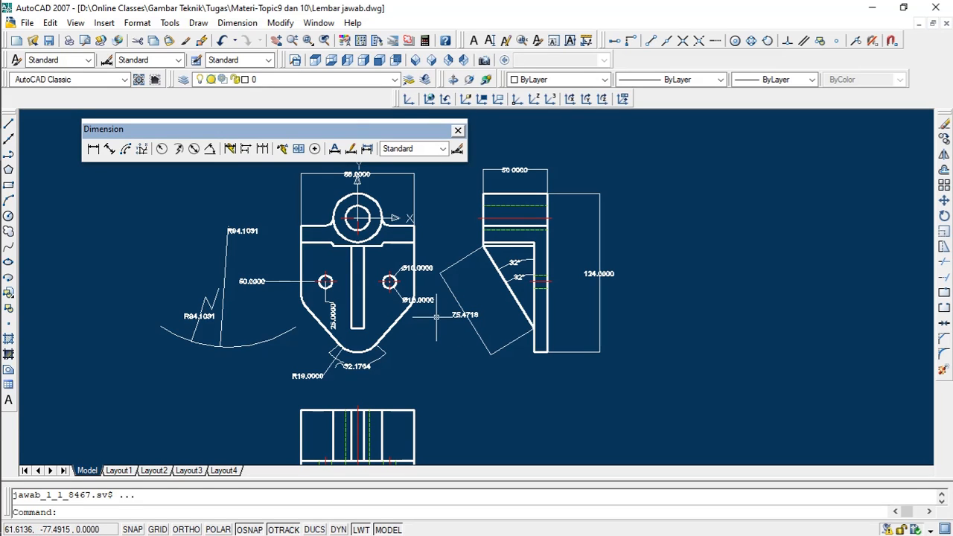
# Check which dimension styles are available in the drawing and close the list
pyautogui.moveTo(388, 224); pyautogui.dragTo(404, 245, button='middle')
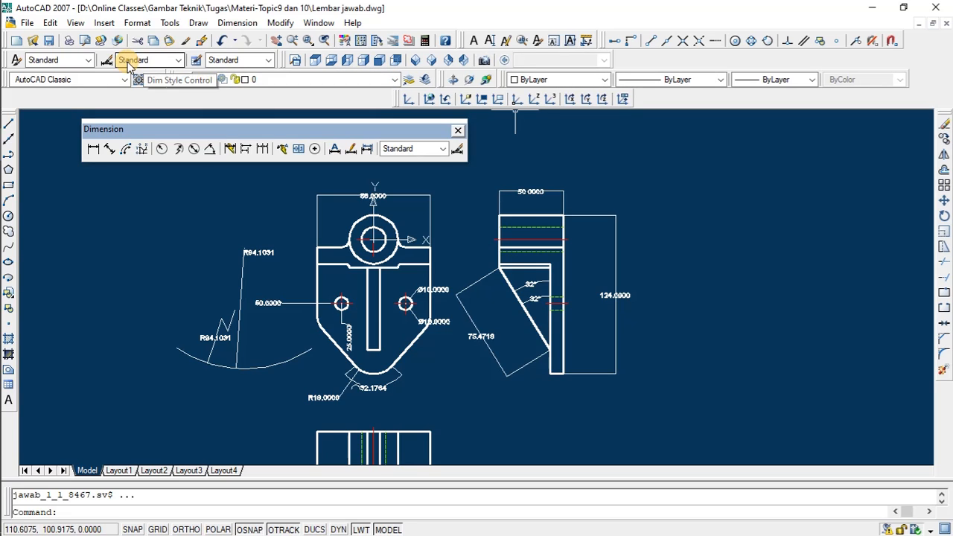
pyautogui.click(177, 60)
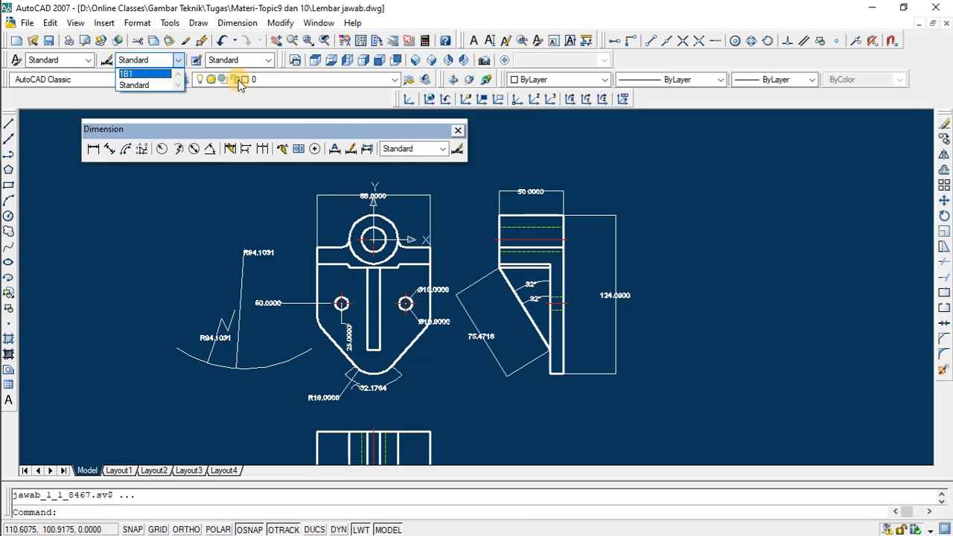
pyautogui.click(271, 94)
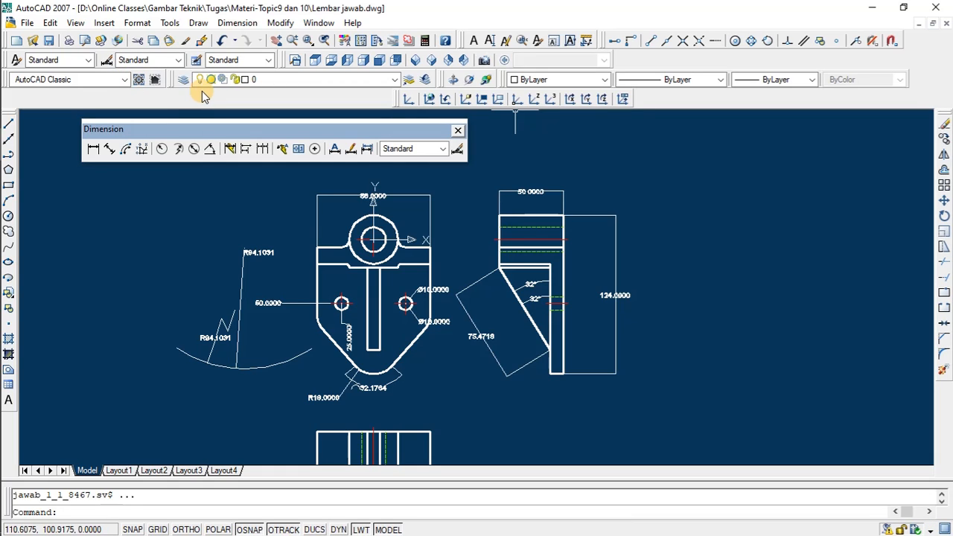
# Examine the front view's overall width dimension, checking the extension line's gap at the corner, its overshoot and the arrowhead
pyautogui.scroll(8, 314, 233)
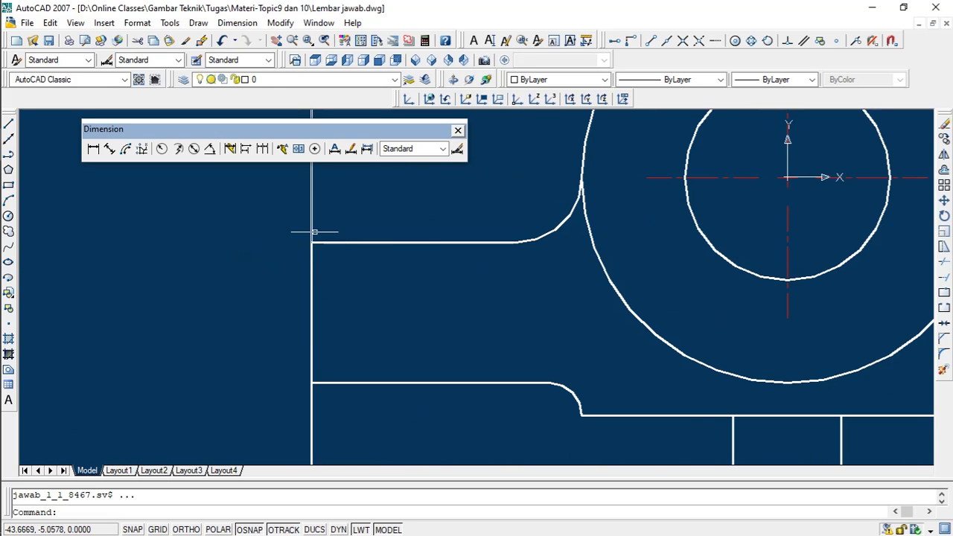
pyautogui.scroll(3, 311, 230)
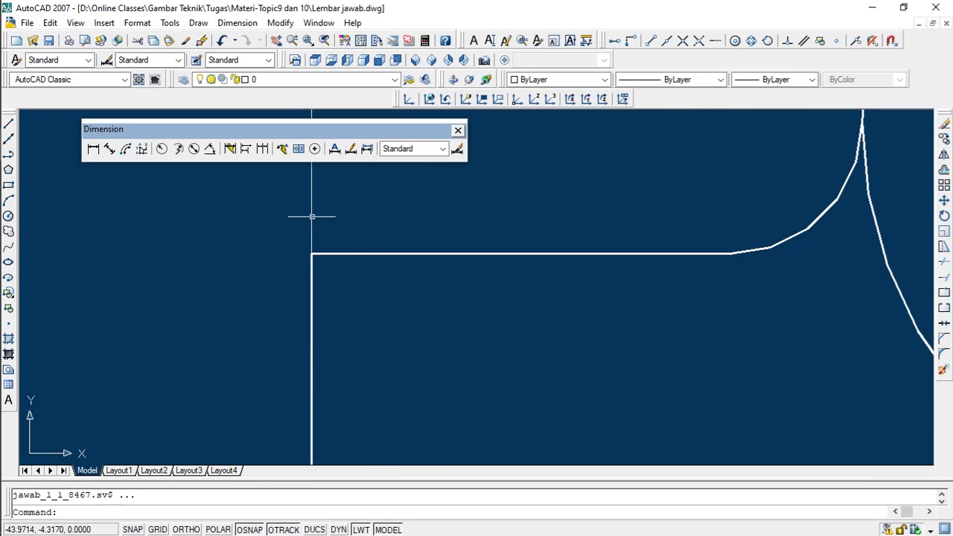
pyautogui.scroll(2, 313, 256)
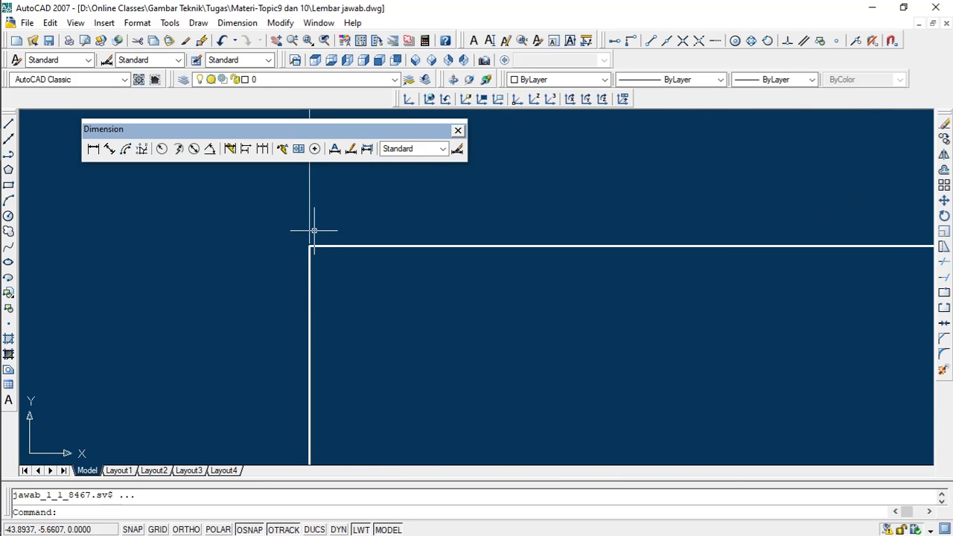
pyautogui.scroll(2, 313, 232)
pyautogui.scroll(-1, 315, 245)
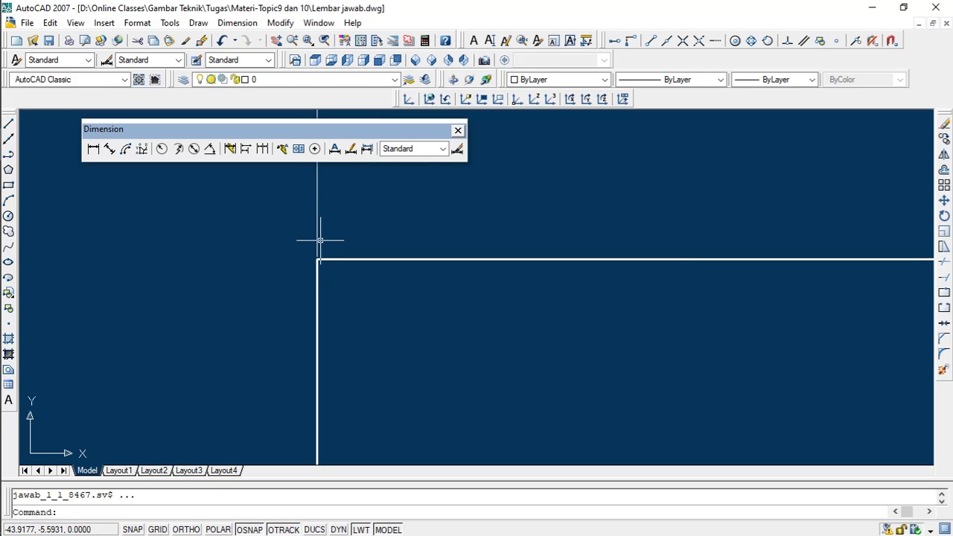
pyautogui.scroll(-4, 319, 246)
pyautogui.scroll(4, 298, 179)
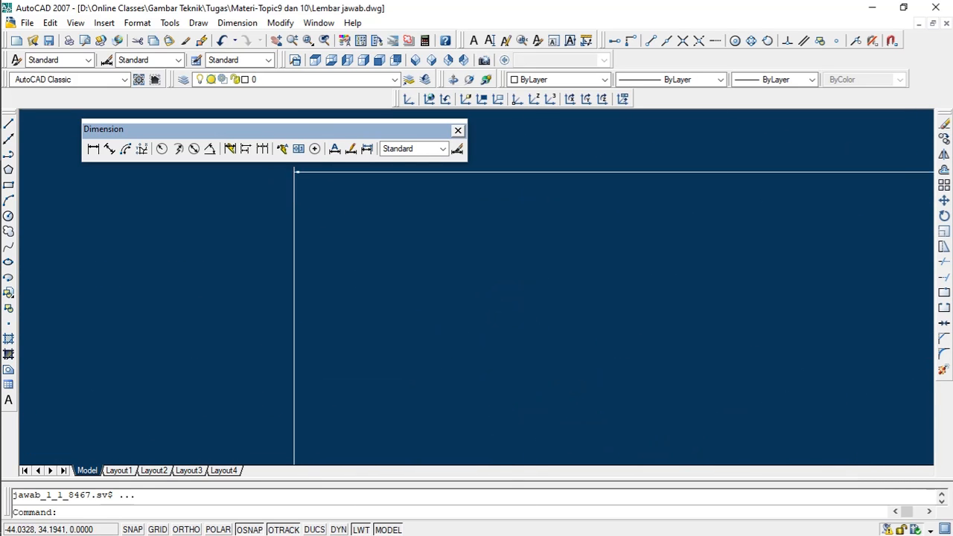
pyautogui.scroll(-3, 312, 223)
pyautogui.scroll(4, 319, 234)
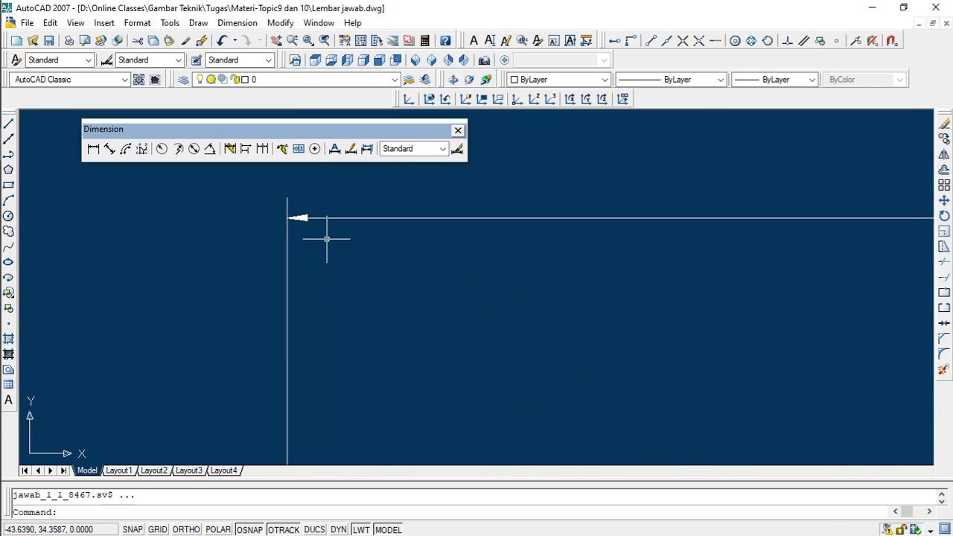
pyautogui.scroll(-5, 283, 208)
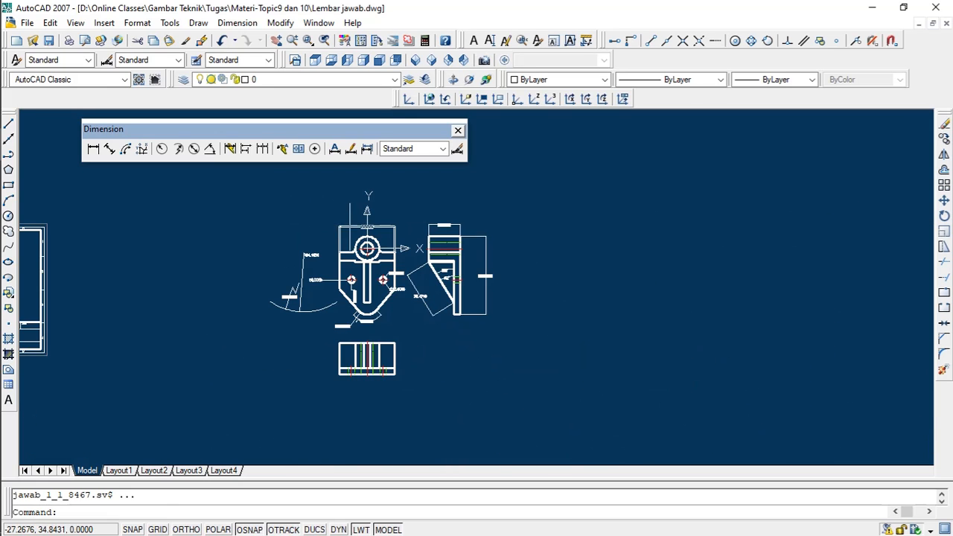
# Open the Dimension Style Manager
pyautogui.scroll(5, 351, 237)
pyautogui.scroll(-2, 352, 238)
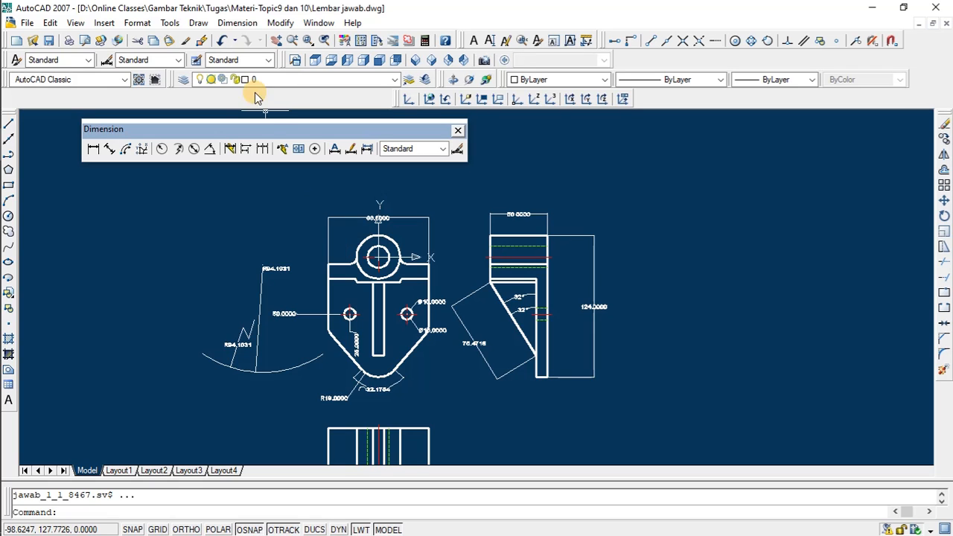
pyautogui.click(238, 23)
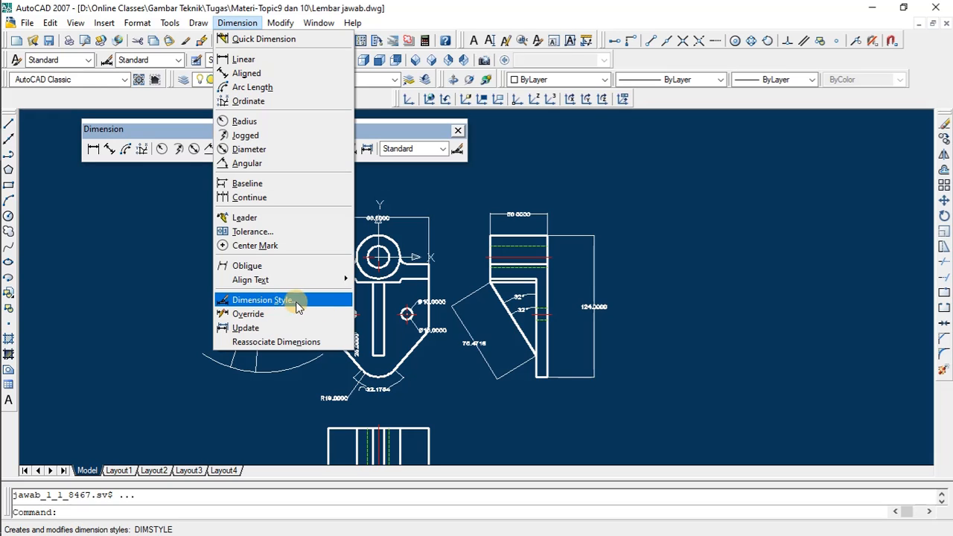
pyautogui.click(630, 279)
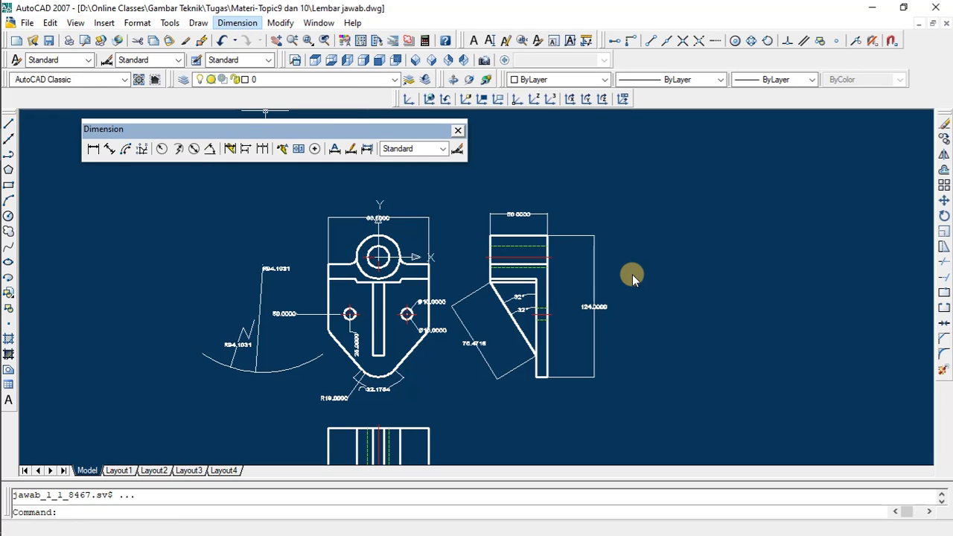
pyautogui.hotkey('alt', 'd')
pyautogui.press('Escape')
pyautogui.press('Escape')
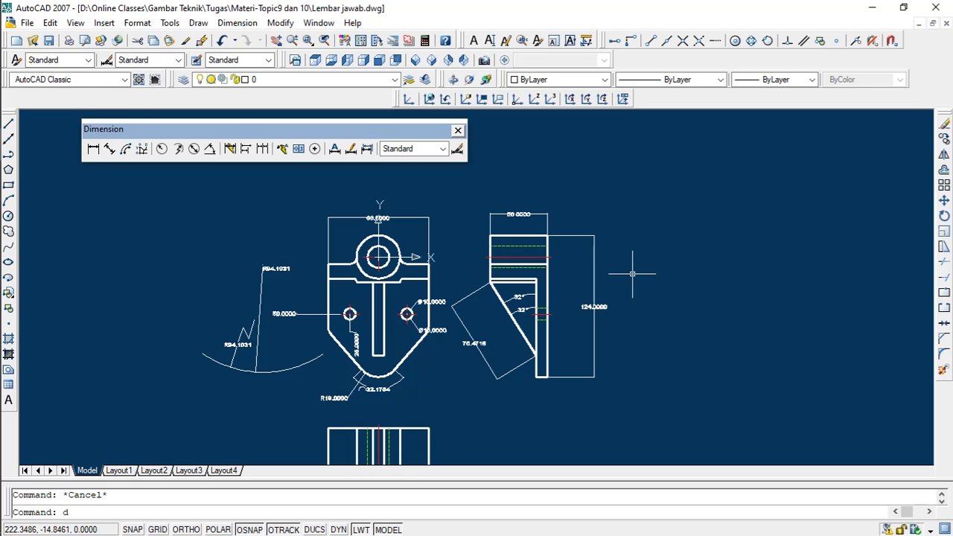
pyautogui.write('d')
pyautogui.press('Return')
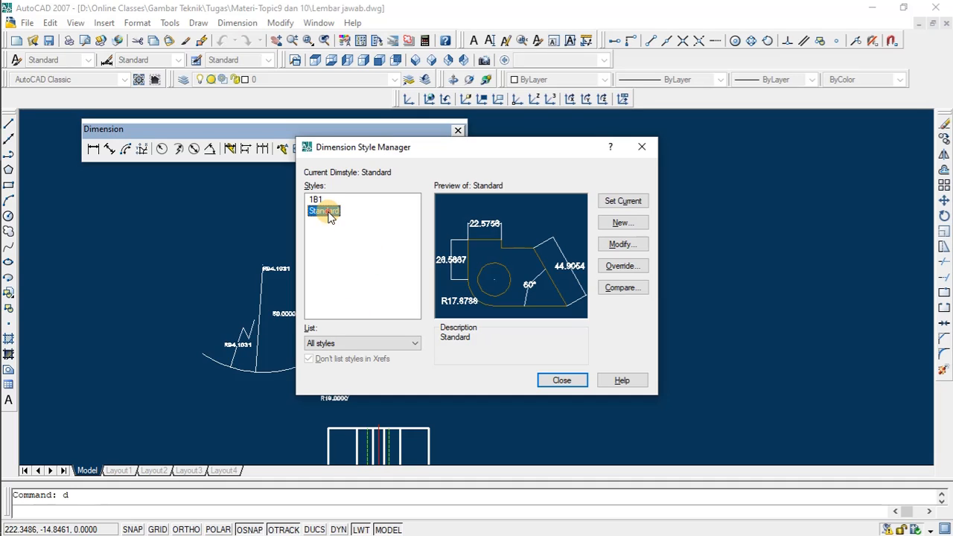
# Create a new dimension style named A, starting with Standard and used for all dimensions, and continue to its settings
pyautogui.click(367, 268)
pyautogui.click(615, 226)
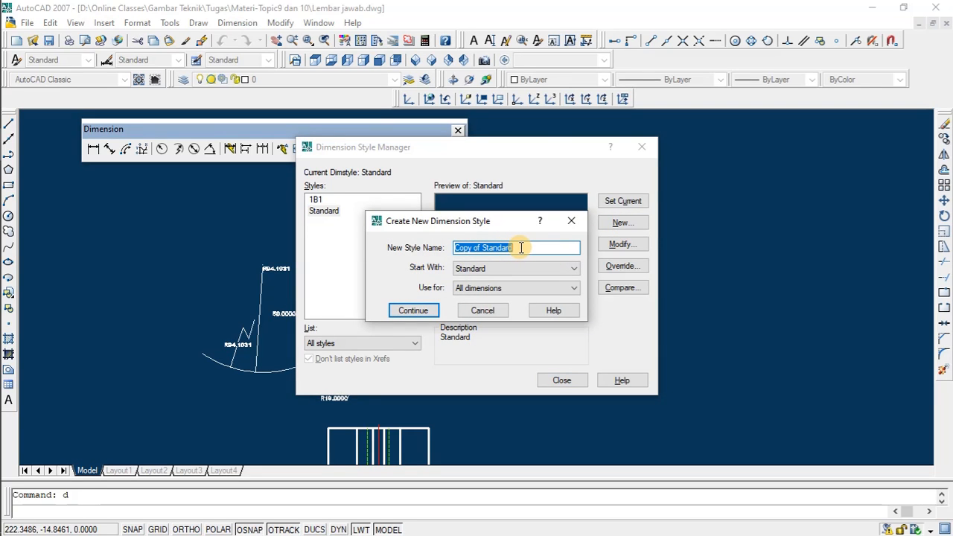
pyautogui.click(473, 273)
pyautogui.click(471, 272)
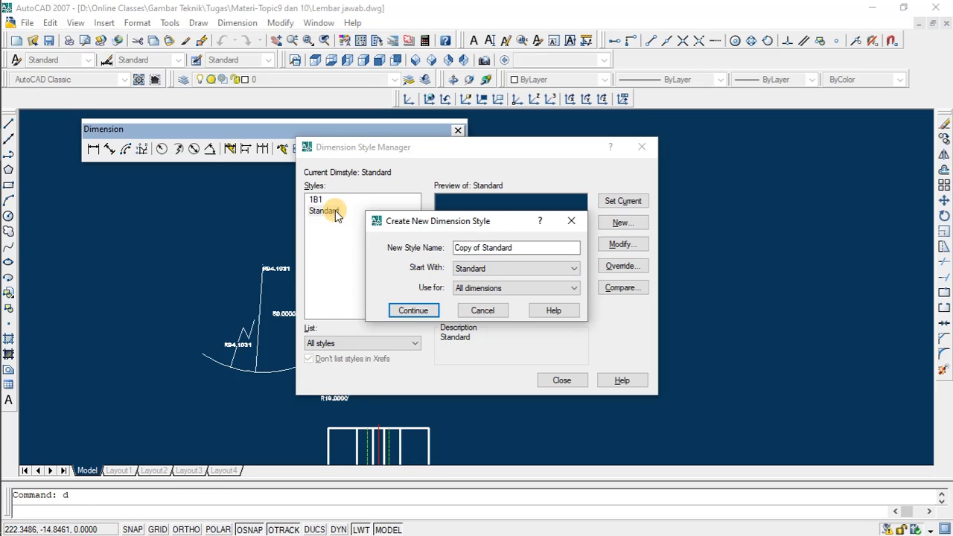
pyautogui.click(455, 269)
pyautogui.click(485, 273)
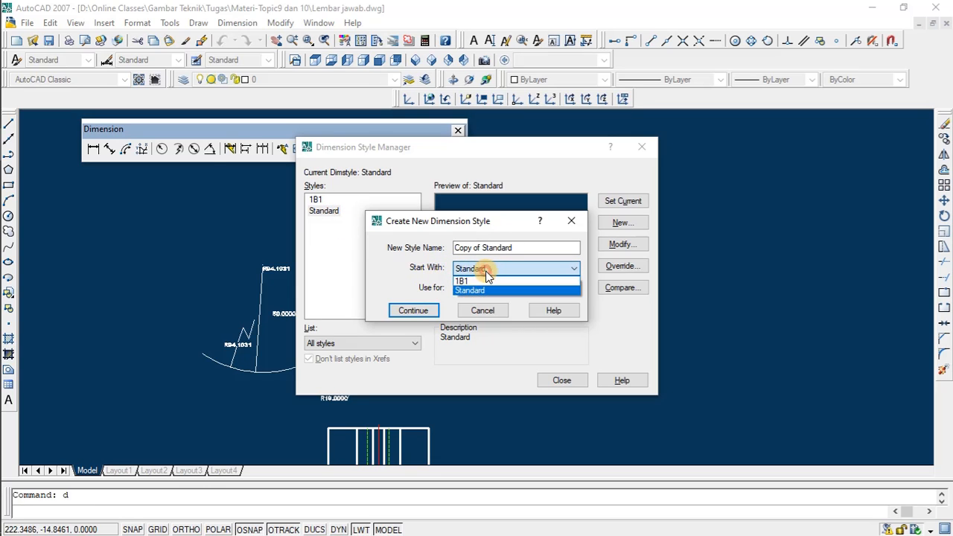
pyautogui.click(479, 290)
pyautogui.click(522, 247)
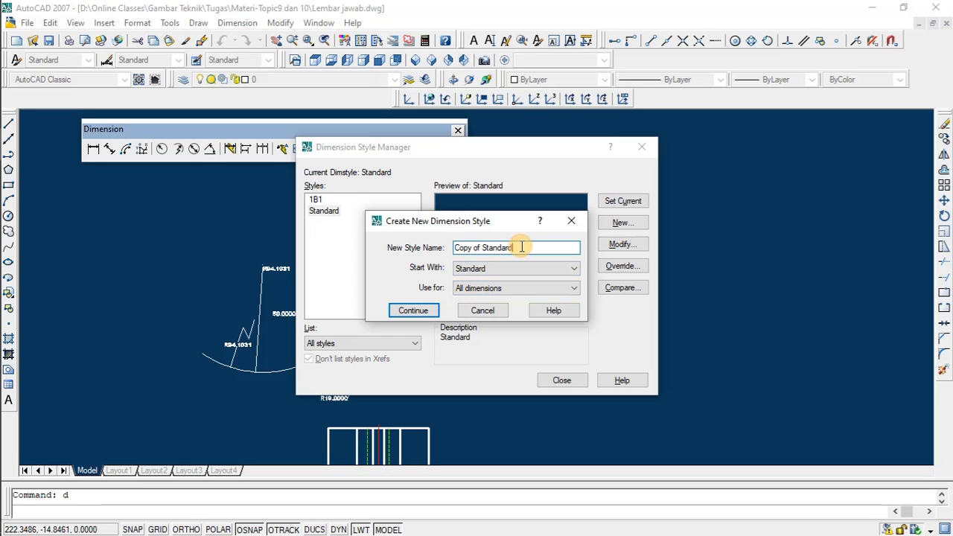
pyautogui.moveTo(522, 247); pyautogui.dragTo(440, 246)
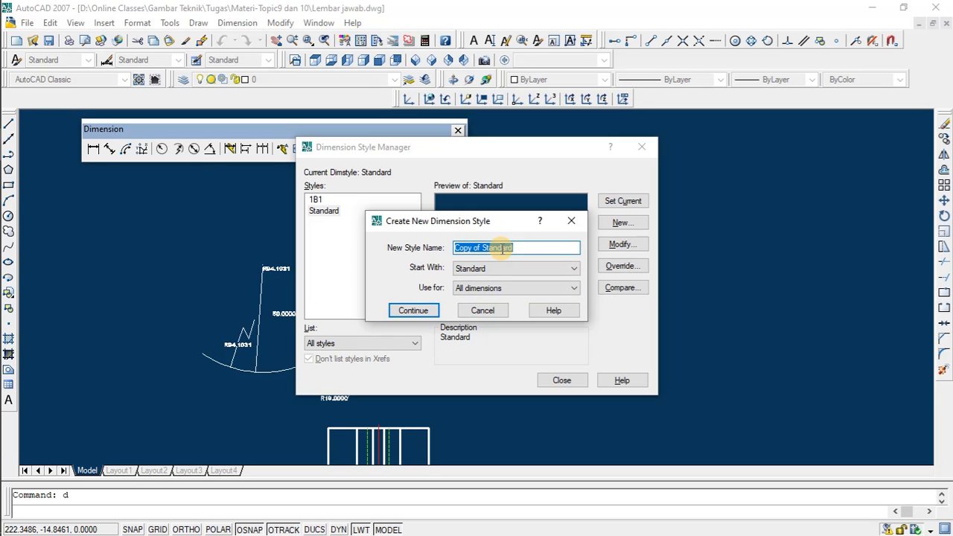
pyautogui.write('A')
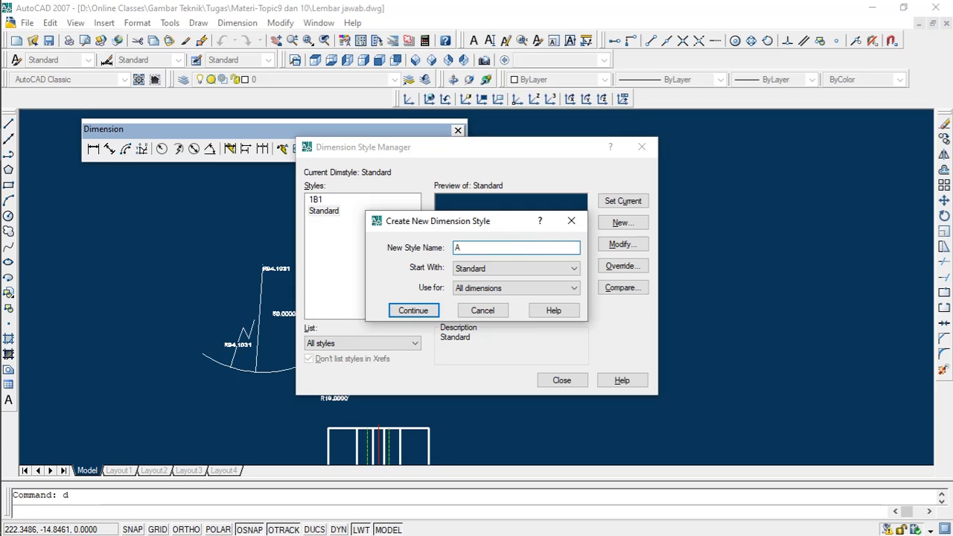
pyautogui.click(430, 311)
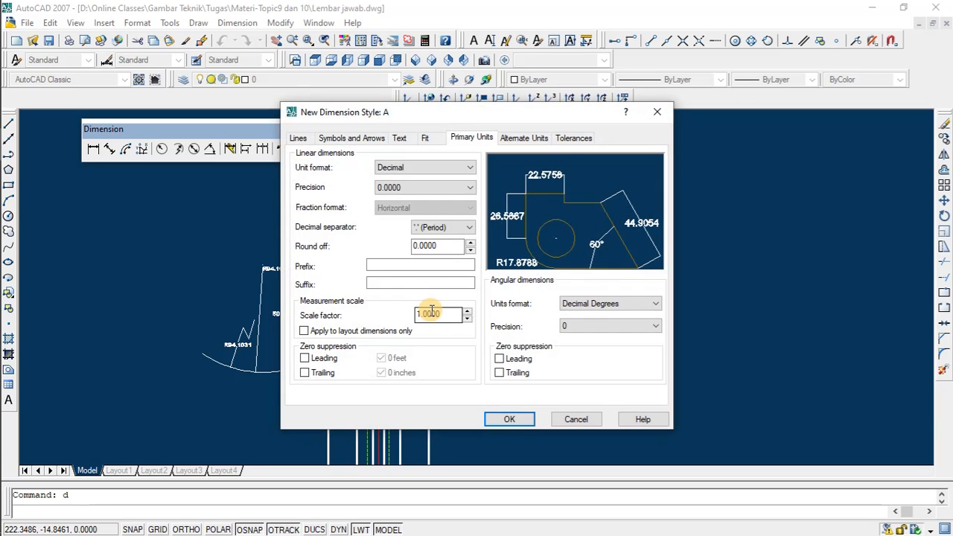
# Set the dimension lines of style A to colour Red and linetype ByBlock
pyautogui.moveTo(376, 118); pyautogui.dragTo(368, 91)
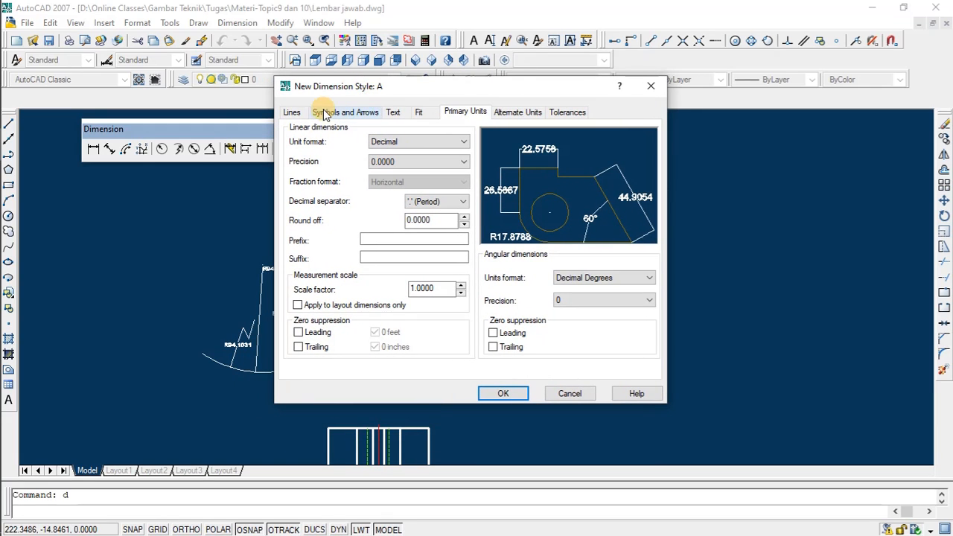
pyautogui.click(292, 112)
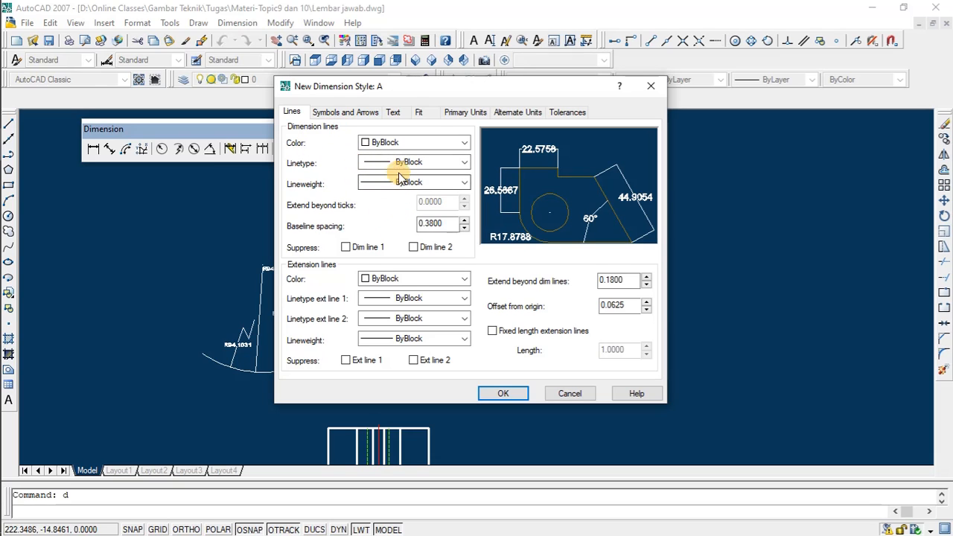
pyautogui.click(384, 144)
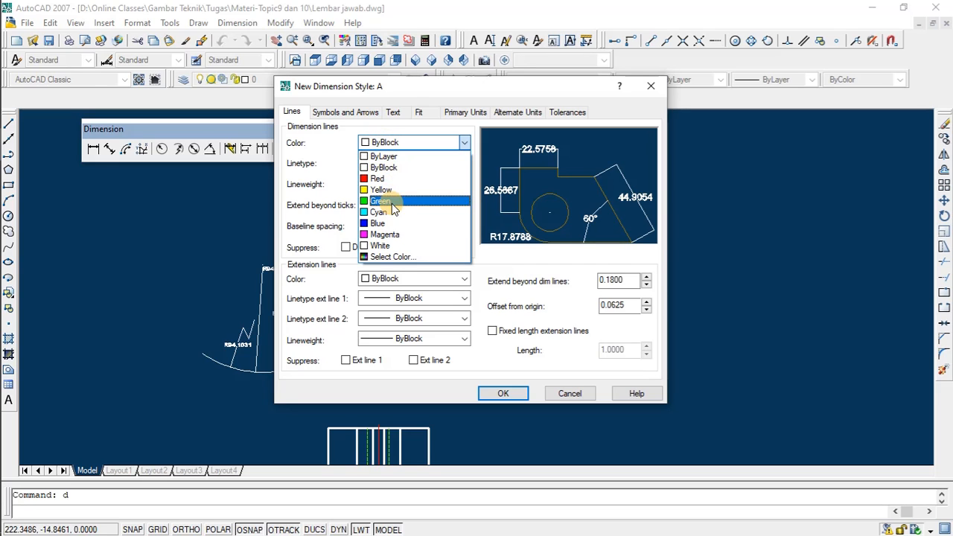
pyautogui.click(381, 179)
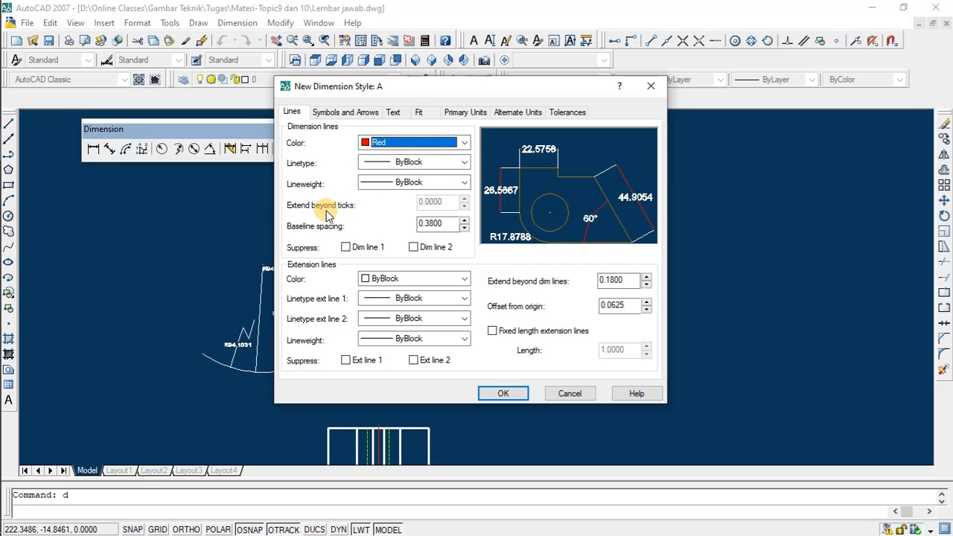
pyautogui.click(402, 163)
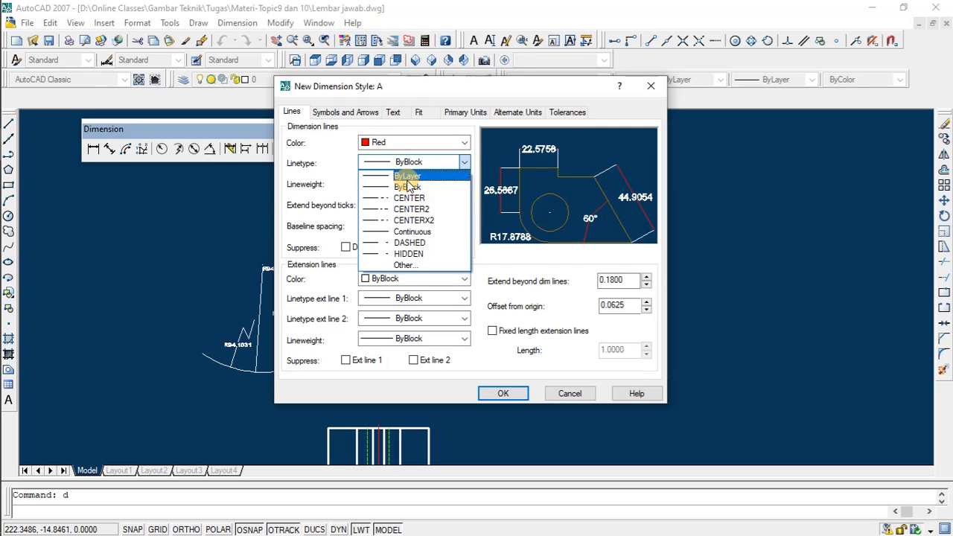
pyautogui.click(402, 232)
pyautogui.click(415, 162)
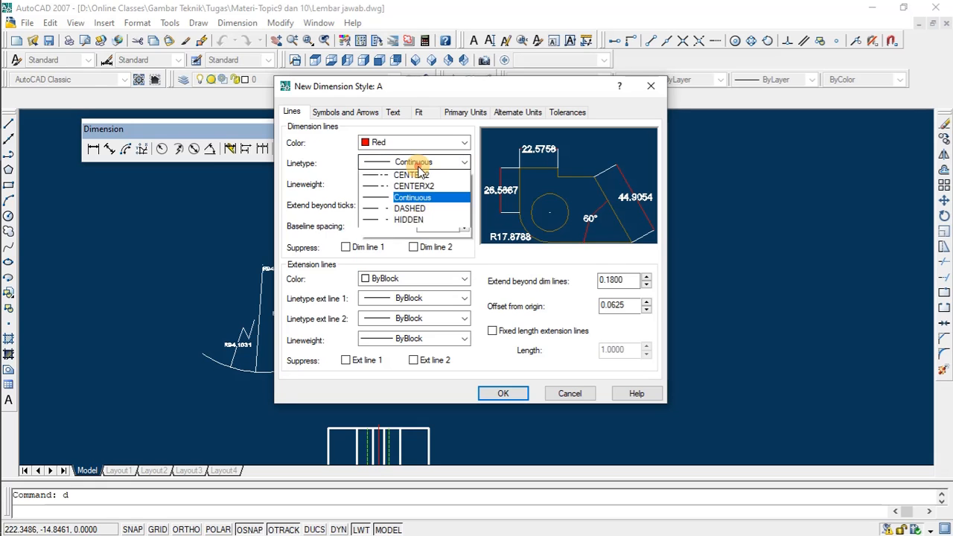
pyautogui.click(398, 184)
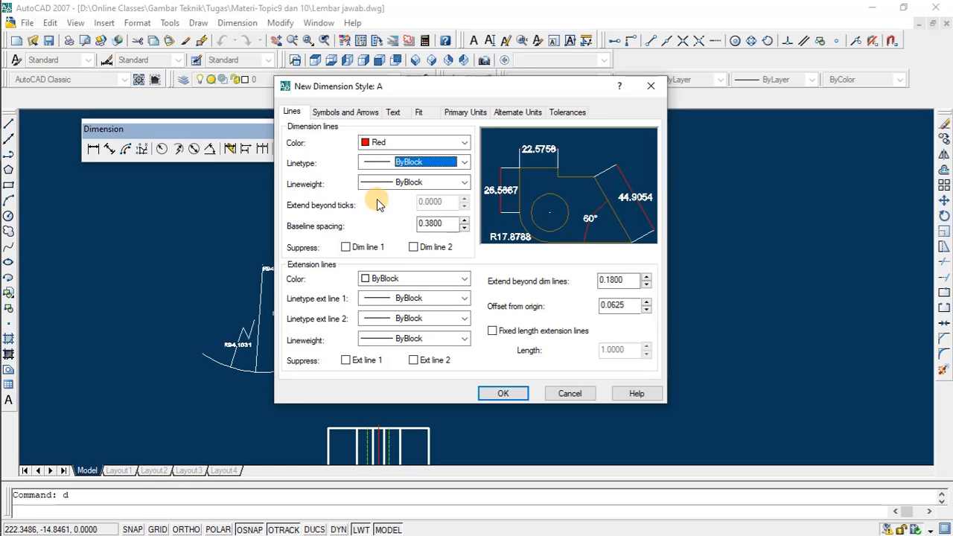
# Set the baseline spacing of the dimension lines to 1
pyautogui.click(447, 224)
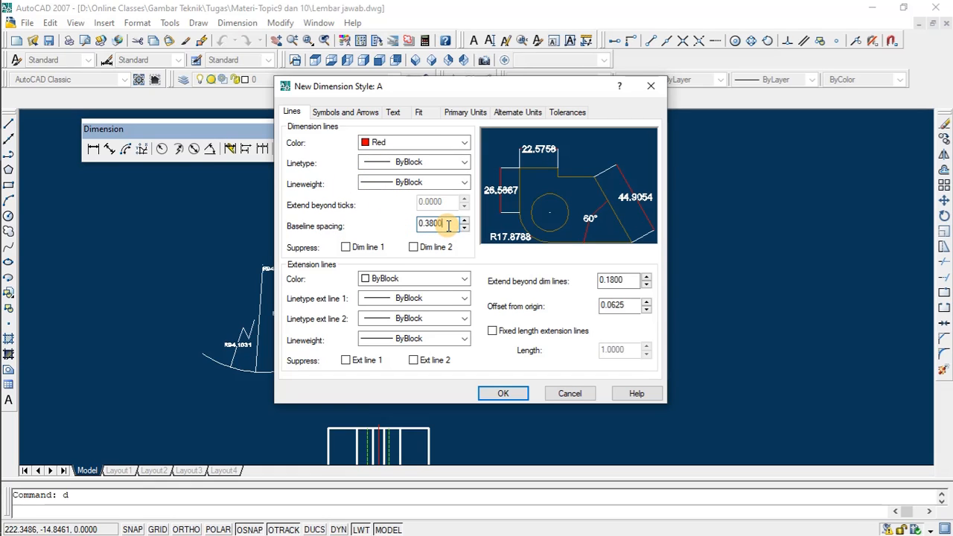
pyautogui.moveTo(452, 226)
pyautogui.mouseDown()
pyautogui.moveTo(412, 228)
pyautogui.moveTo(449, 222)
pyautogui.mouseUp()
pyautogui.doubleClick(449, 222)
pyautogui.write('1')
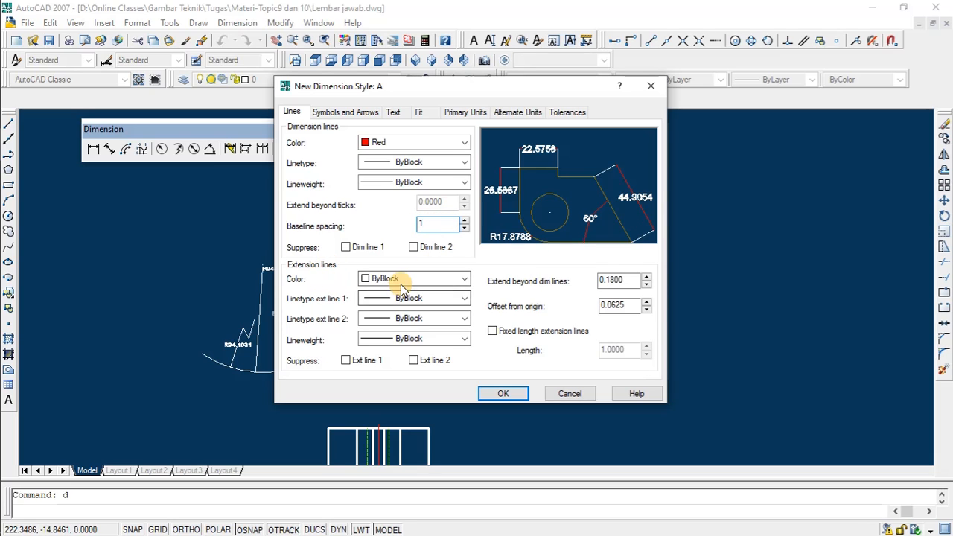
# Set the extension lines' colour to Cyan and their extension beyond the dimension lines to 1
pyautogui.click(388, 279)
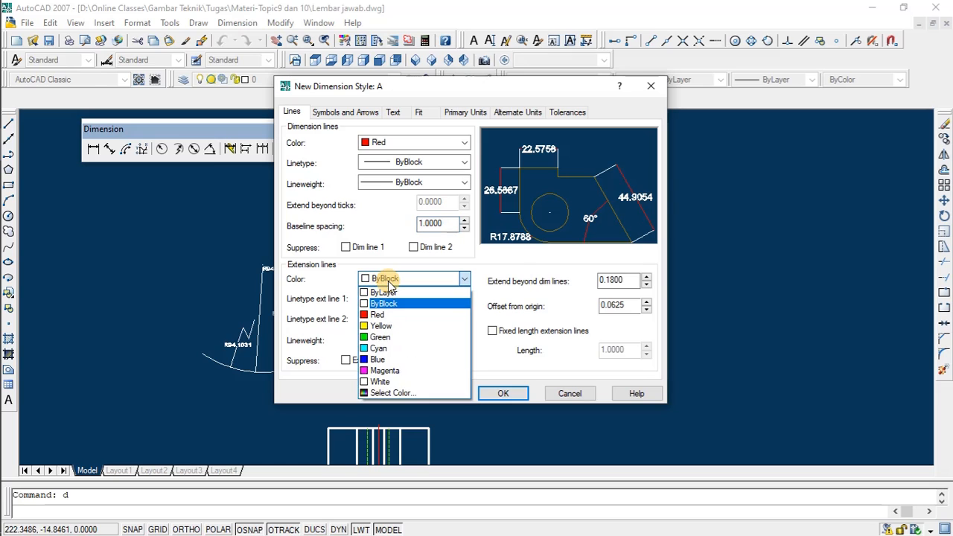
pyautogui.click(382, 348)
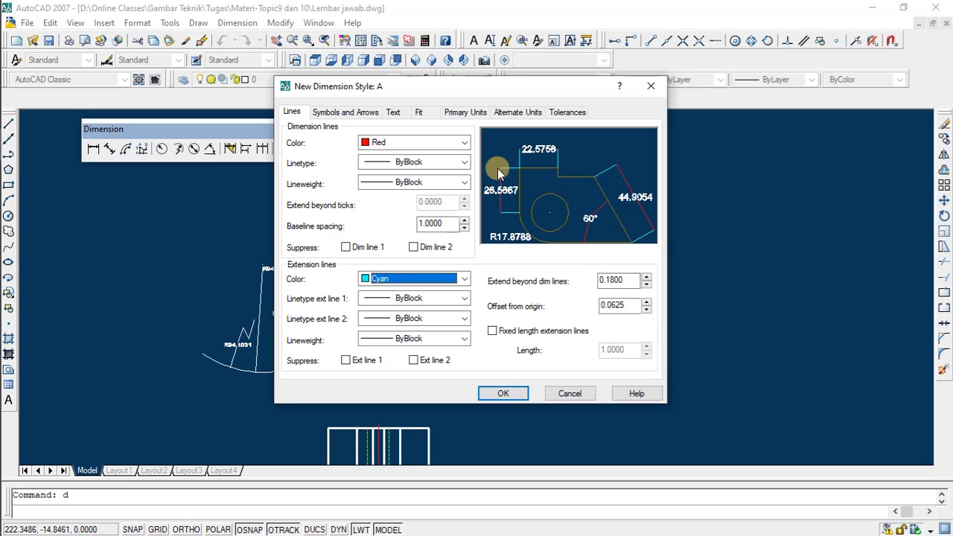
pyautogui.moveTo(637, 280); pyautogui.dragTo(585, 281)
pyautogui.write('1')
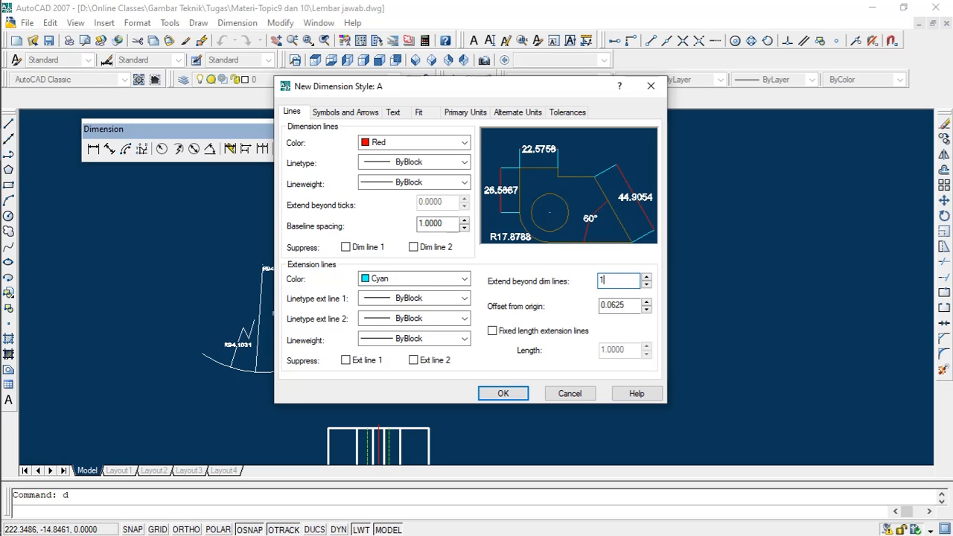
# Set the extension lines' offset from origin to 1
pyautogui.click(630, 304)
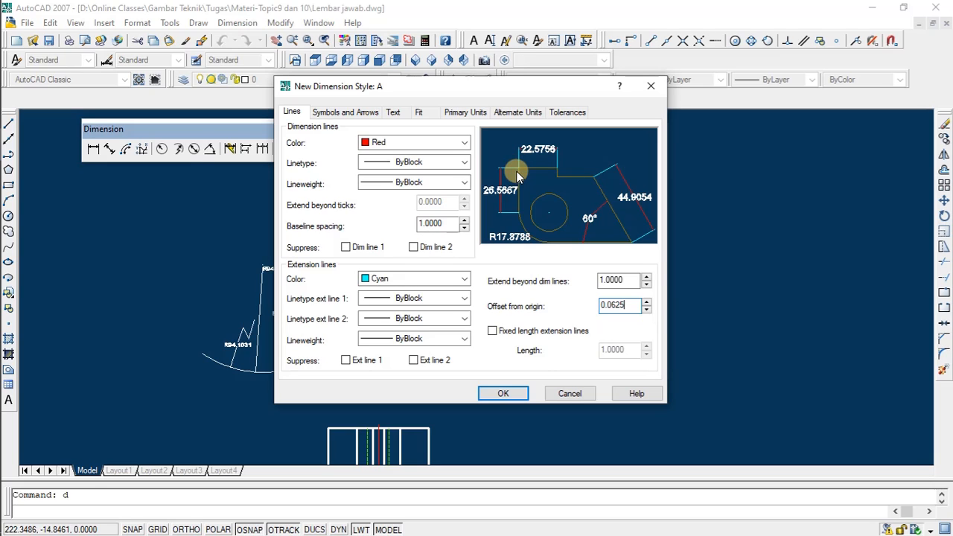
pyautogui.doubleClick(601, 305)
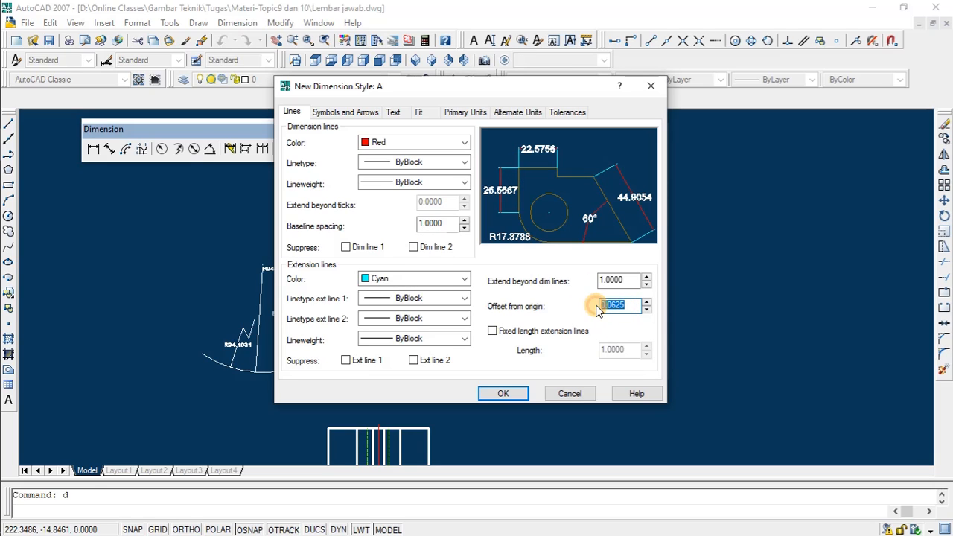
pyautogui.write('1')
pyautogui.click(617, 280)
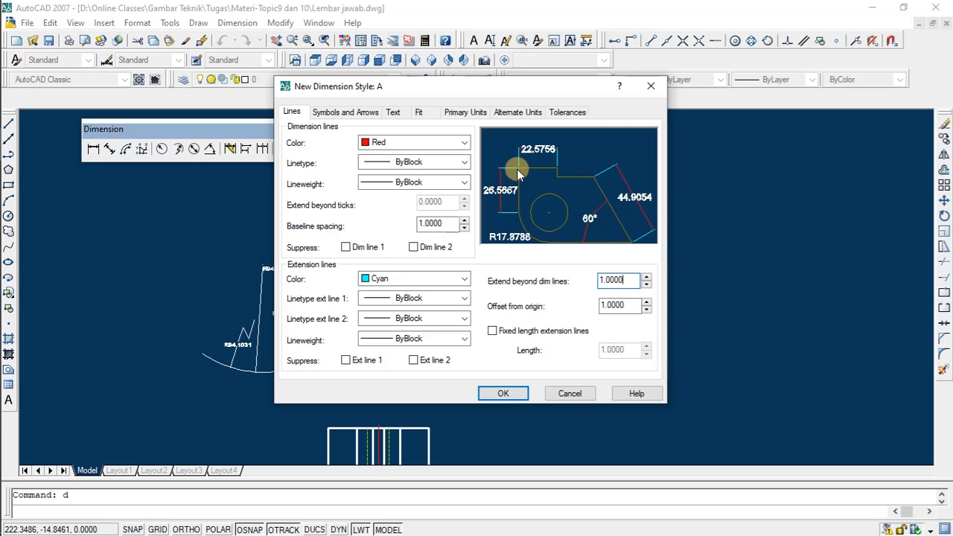
pyautogui.click(632, 306)
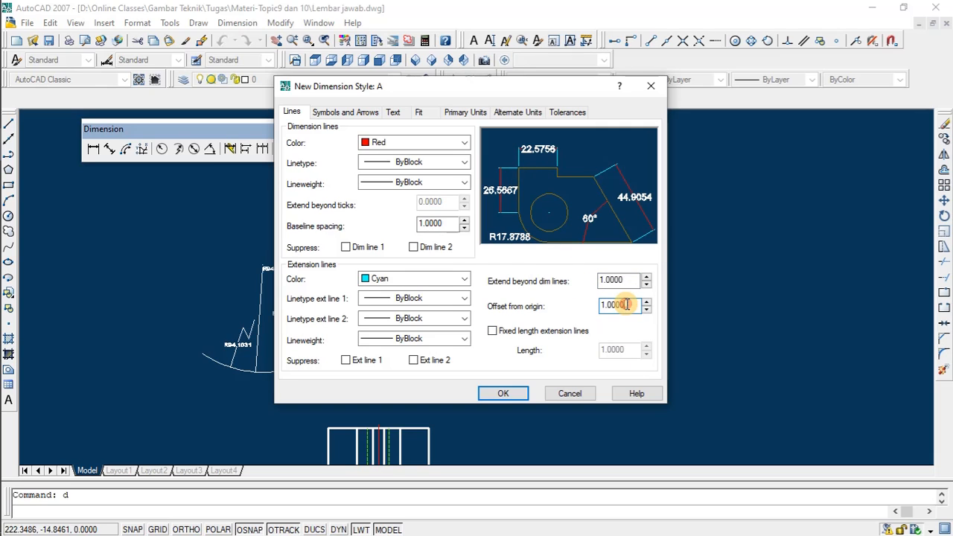
# Choose Closed filled for both the first and second arrowheads of style A
pyautogui.click(347, 113)
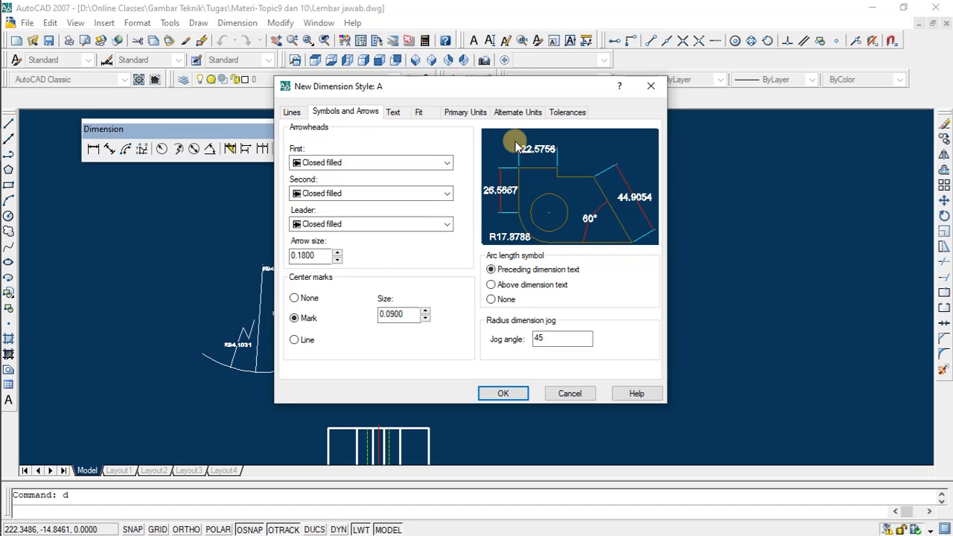
pyautogui.click(366, 165)
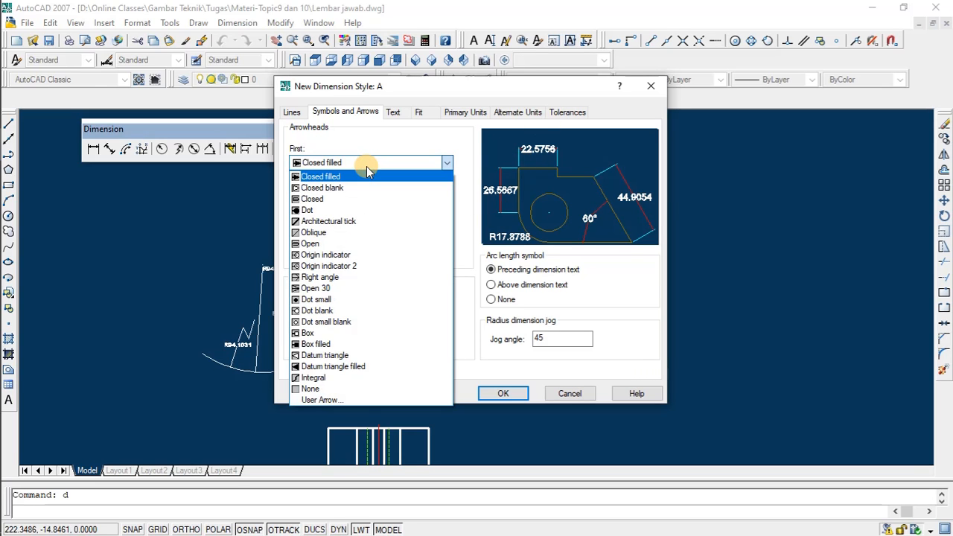
pyautogui.click(329, 176)
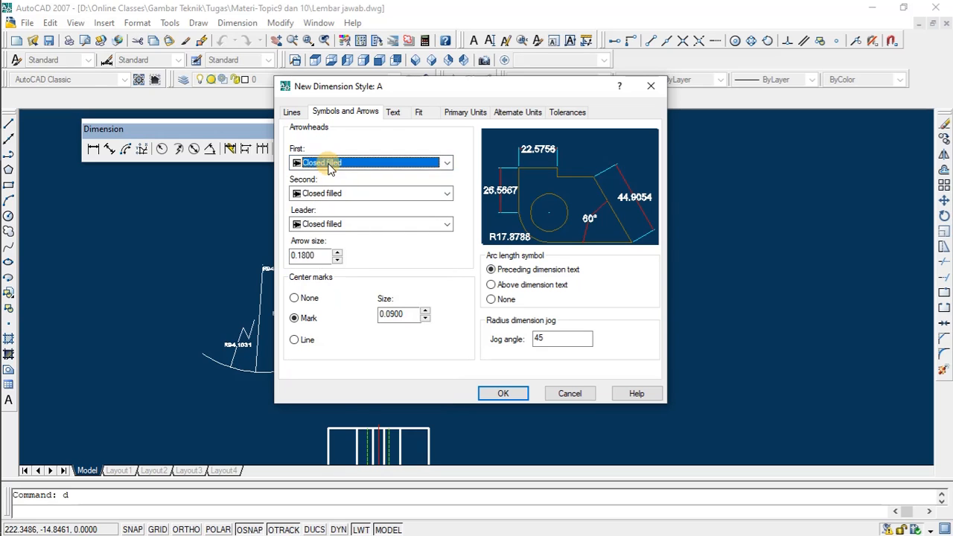
pyautogui.click(330, 192)
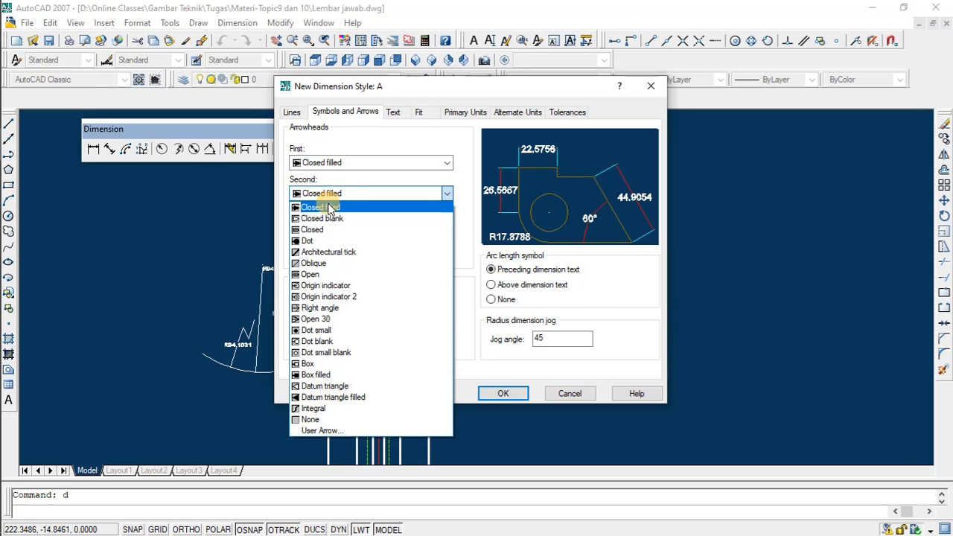
pyautogui.click(330, 207)
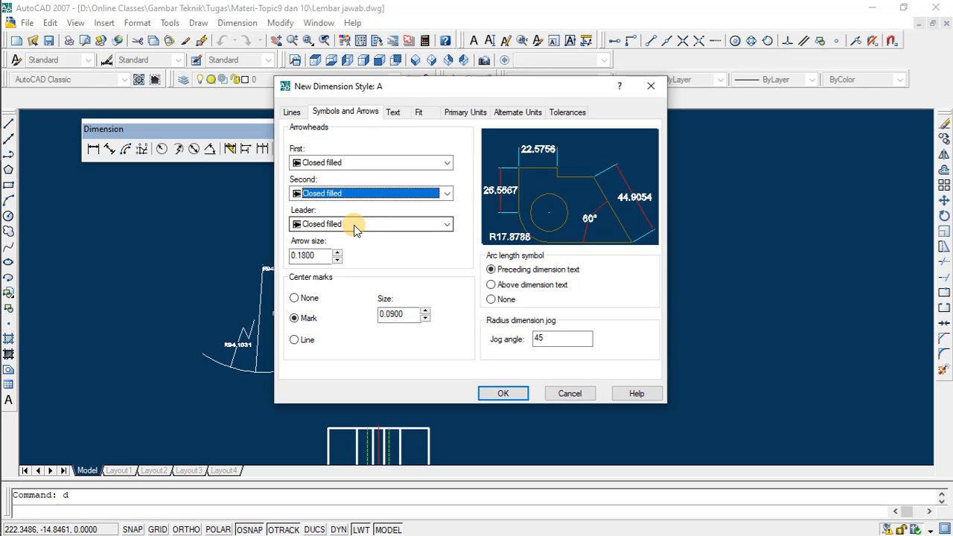
pyautogui.click(368, 162)
pyautogui.click(368, 163)
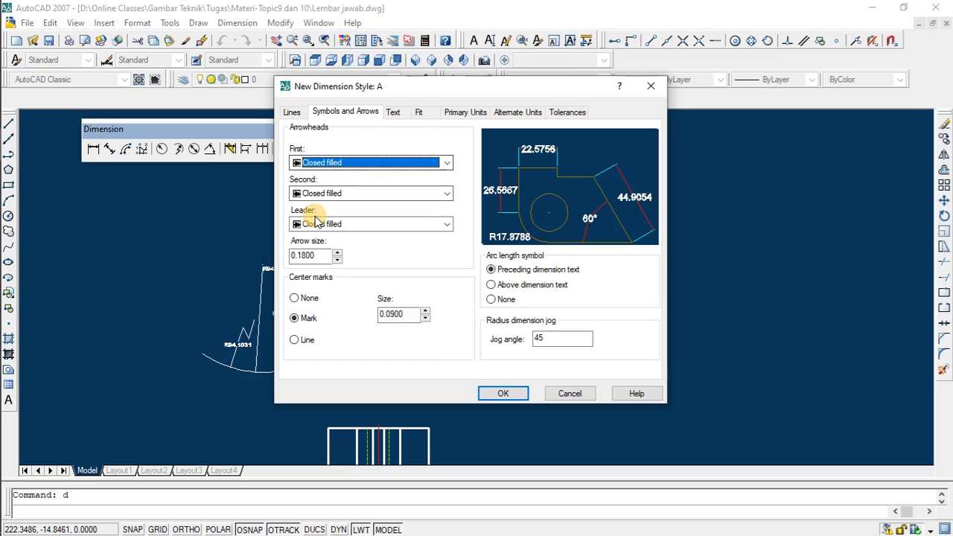
# Set the arrow size of dimension style A to 3
pyautogui.click(317, 256)
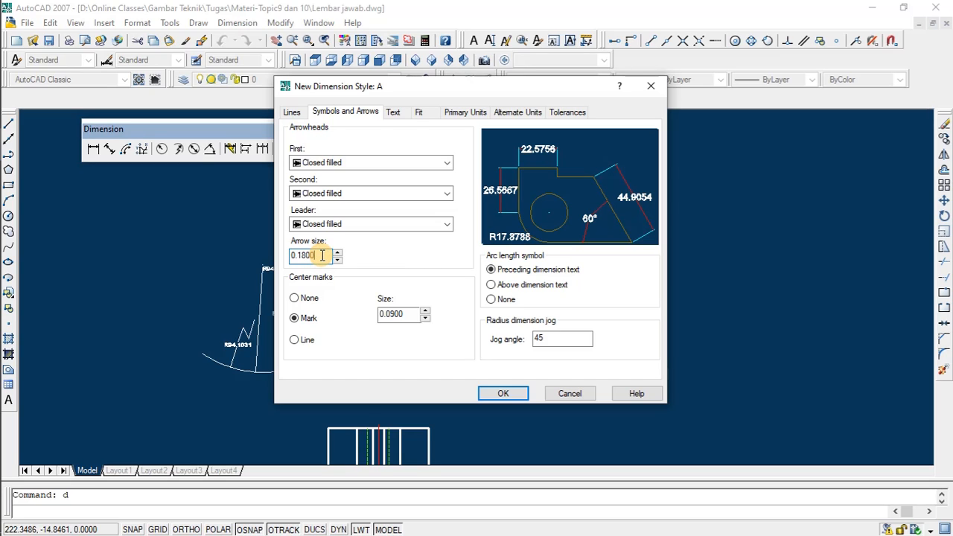
pyautogui.moveTo(321, 256); pyautogui.dragTo(277, 255)
pyautogui.write('3')
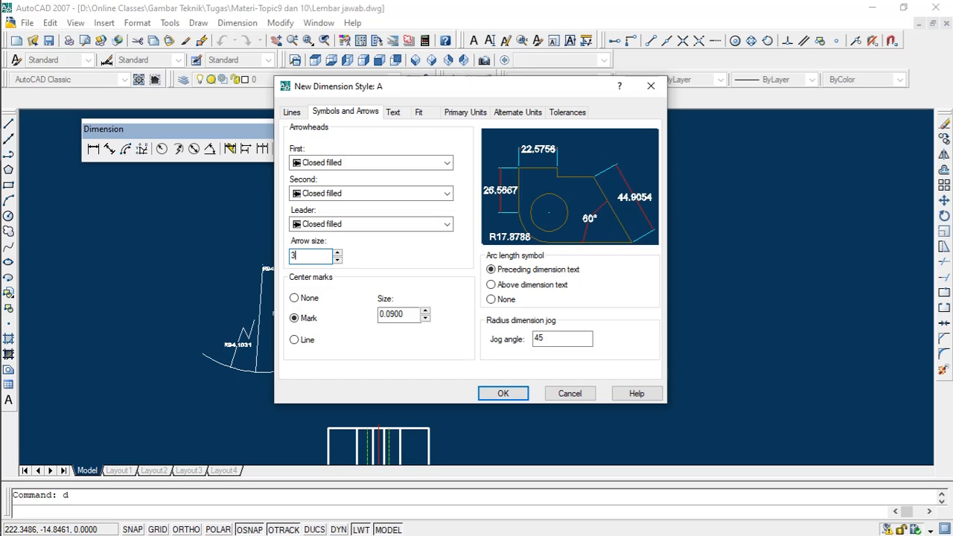
# Set the size of the center marks in style A to 1
pyautogui.doubleClick(407, 315)
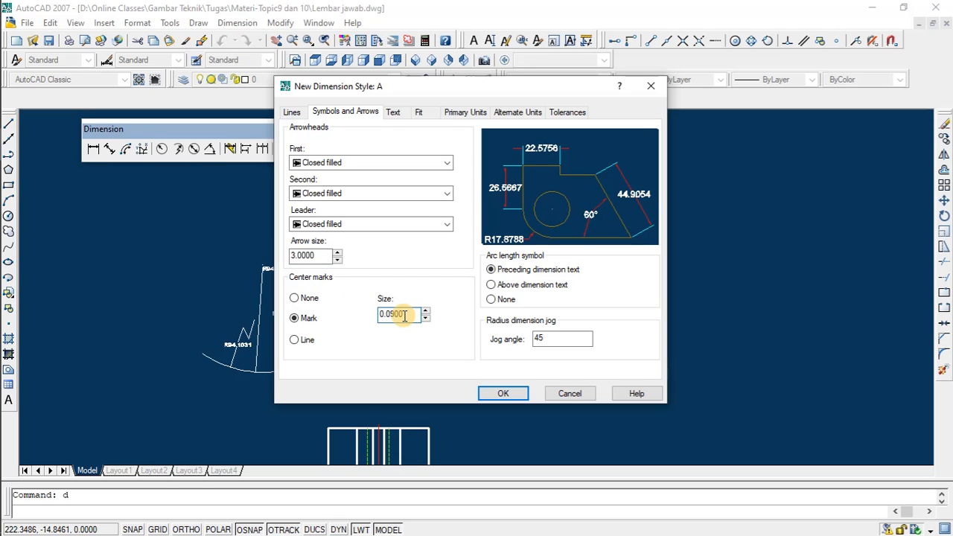
pyautogui.click(410, 315)
pyautogui.moveTo(404, 315); pyautogui.dragTo(381, 316)
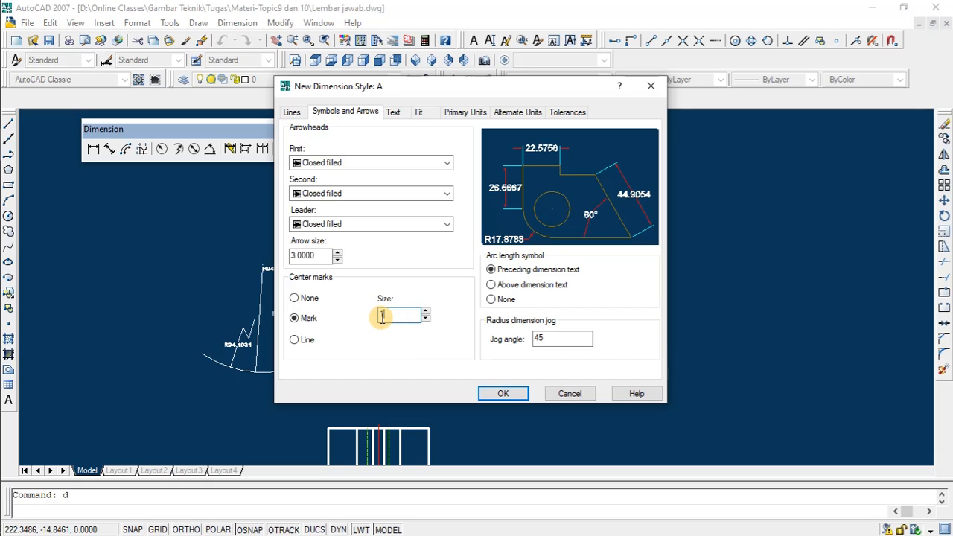
pyautogui.write('1')
pyautogui.click(558, 338)
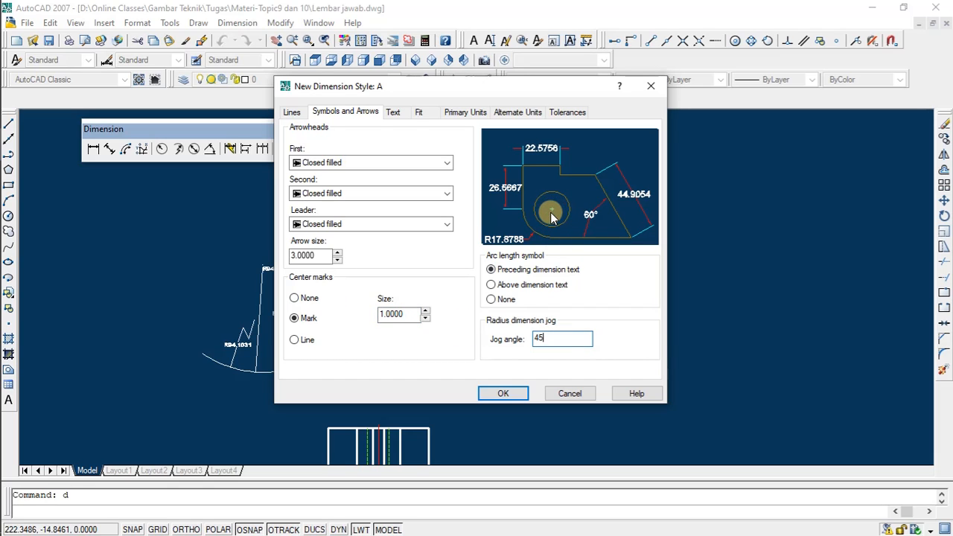
pyautogui.click(408, 316)
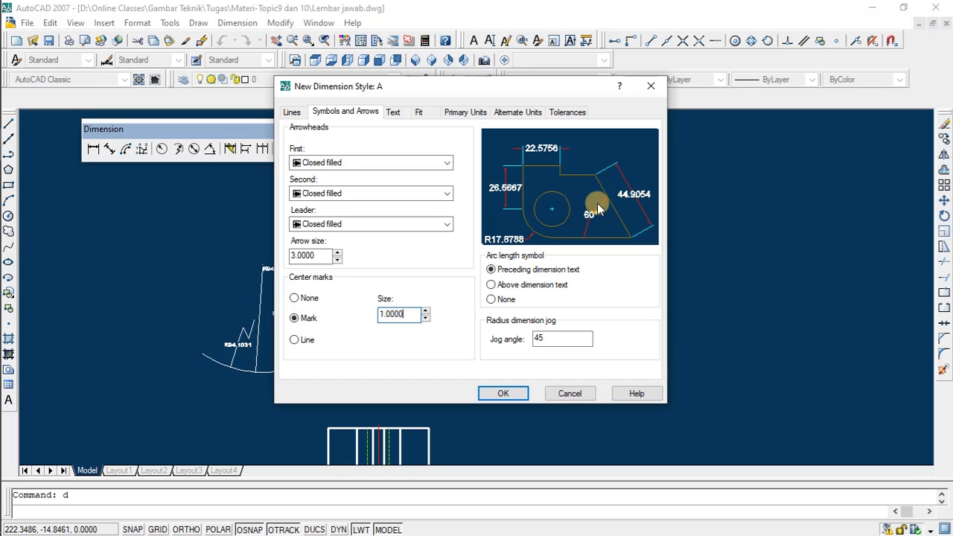
# Turn off center marks for style A by choosing None
pyautogui.click(305, 299)
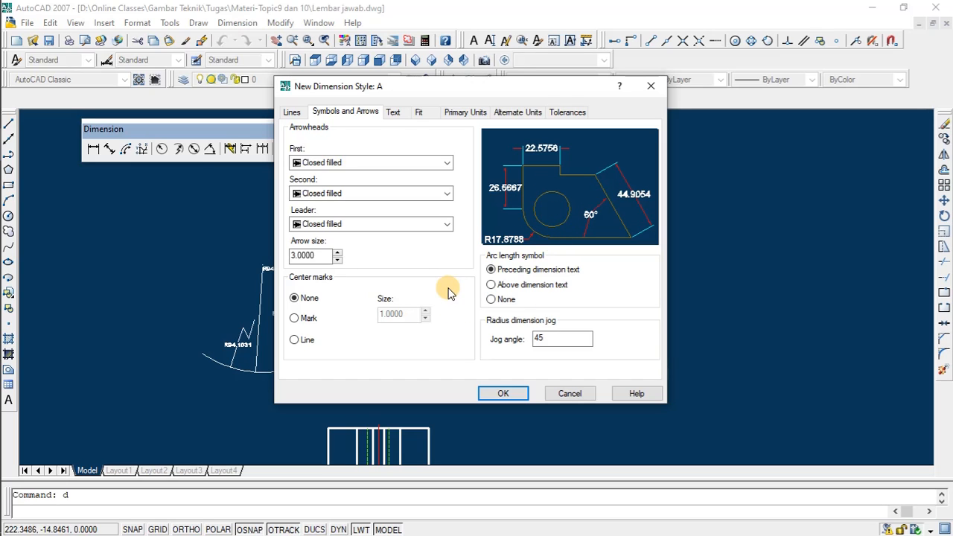
pyautogui.click(559, 337)
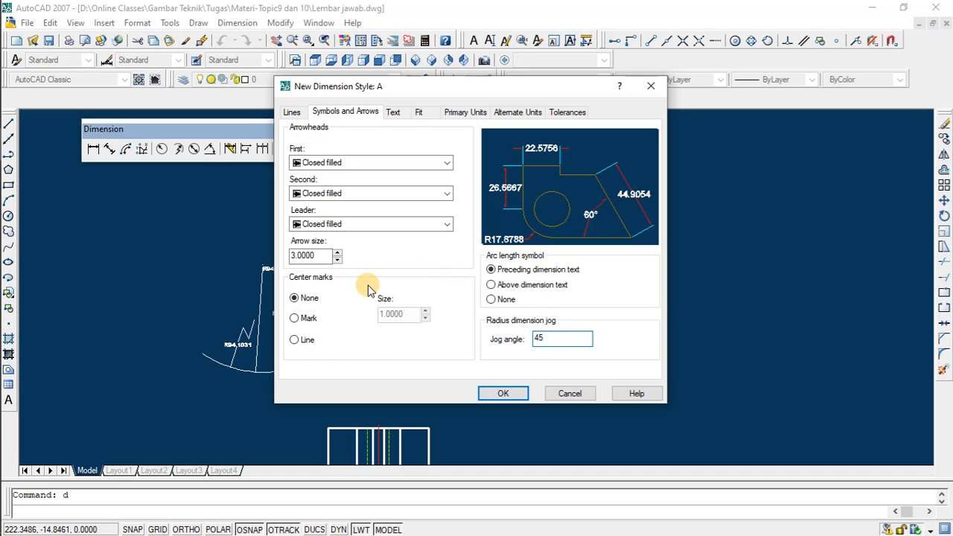
pyautogui.click(327, 254)
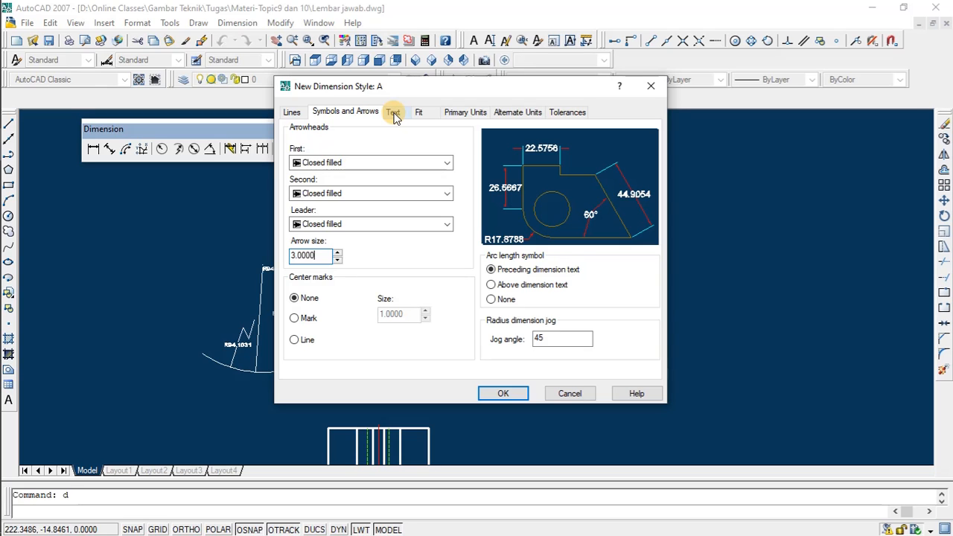
# Choose Standard as the text style for the dimension text of style A
pyautogui.click(393, 112)
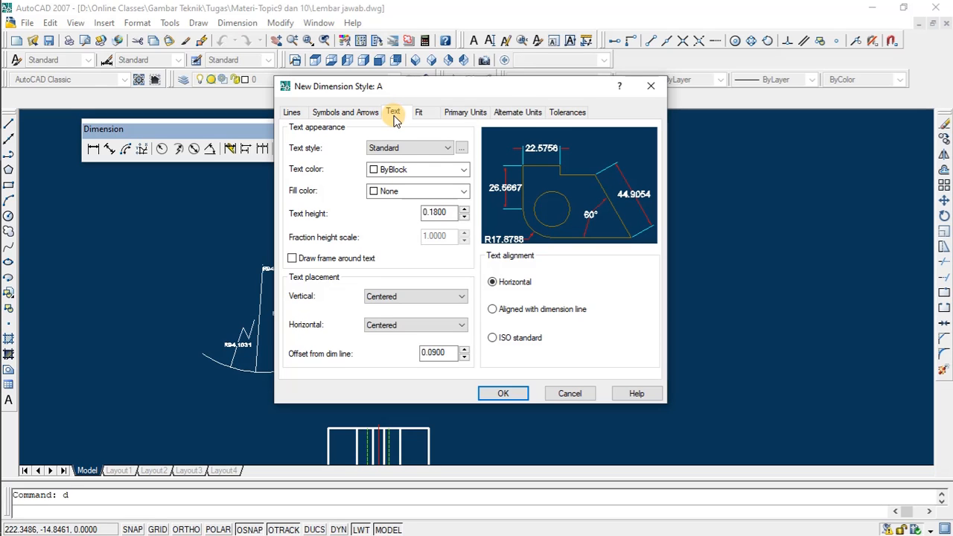
pyautogui.click(400, 149)
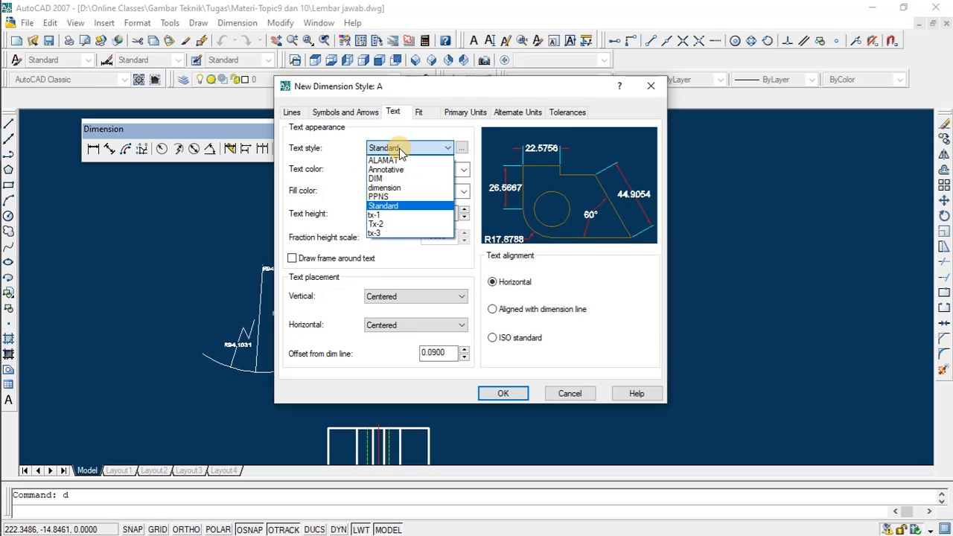
pyautogui.click(398, 149)
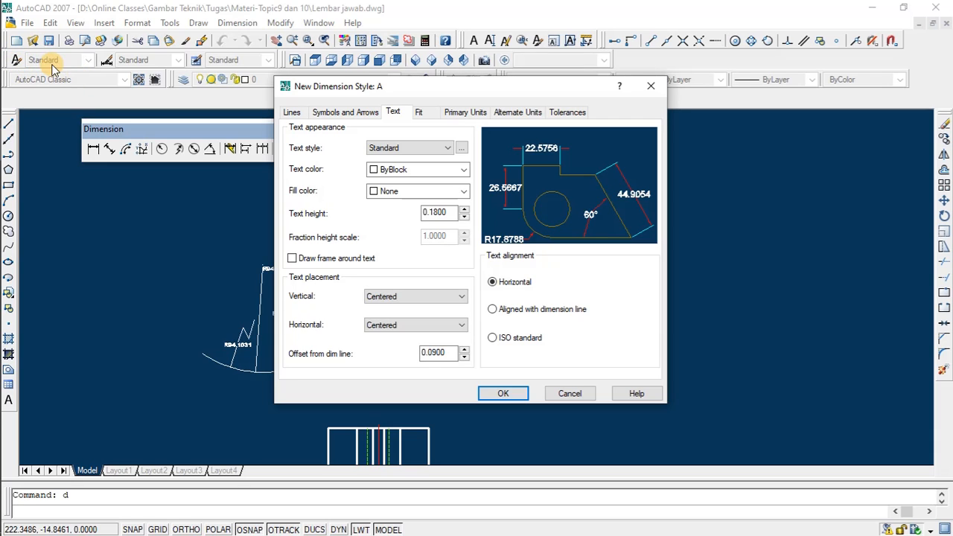
pyautogui.click(413, 150)
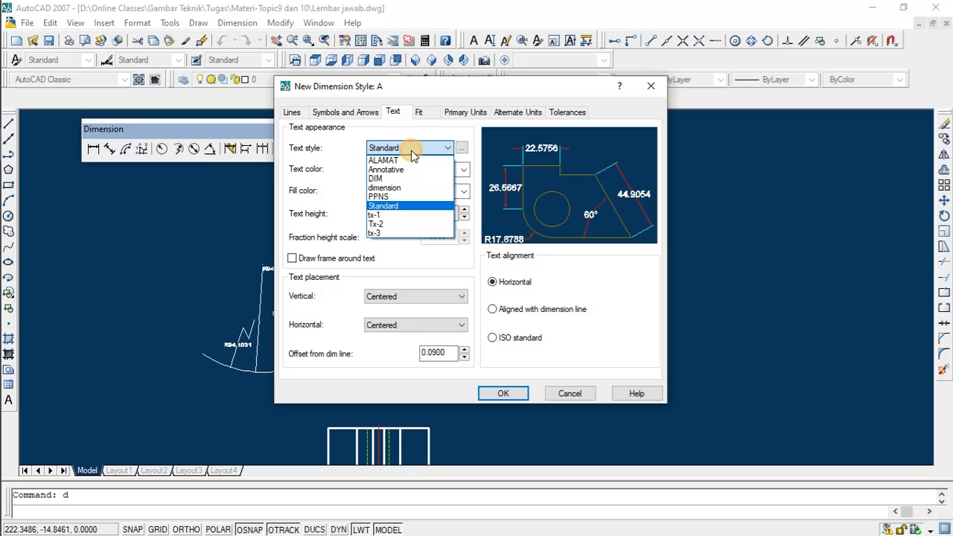
pyautogui.click(392, 206)
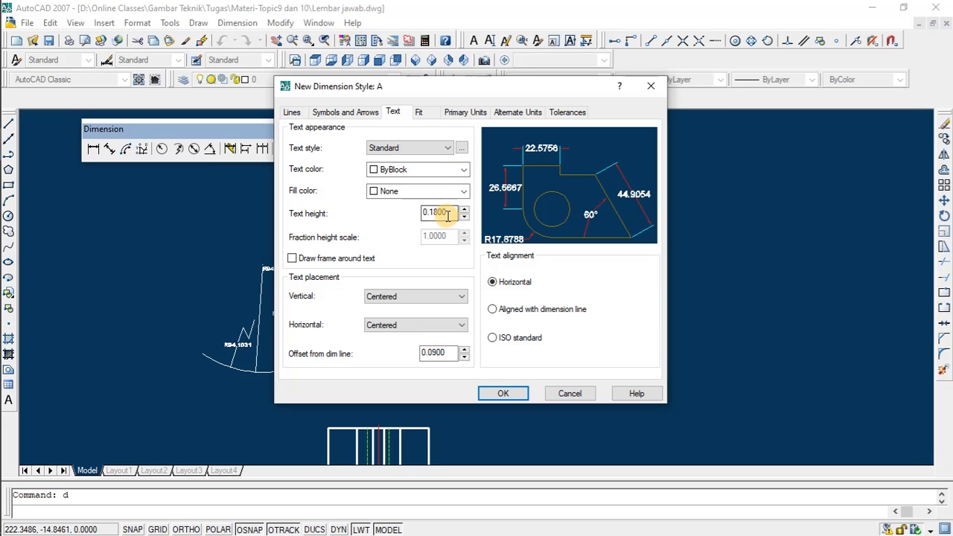
# Set the dimension text height of style A to 3, keeping the Standard text style
pyautogui.moveTo(451, 213); pyautogui.dragTo(422, 212)
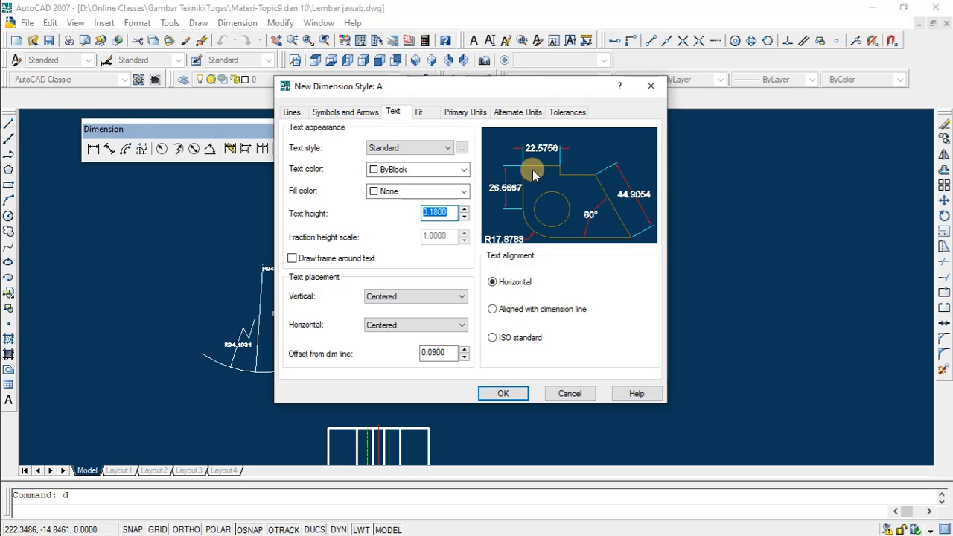
pyautogui.moveTo(448, 218); pyautogui.dragTo(410, 215)
pyautogui.write('3')
pyautogui.click(408, 153)
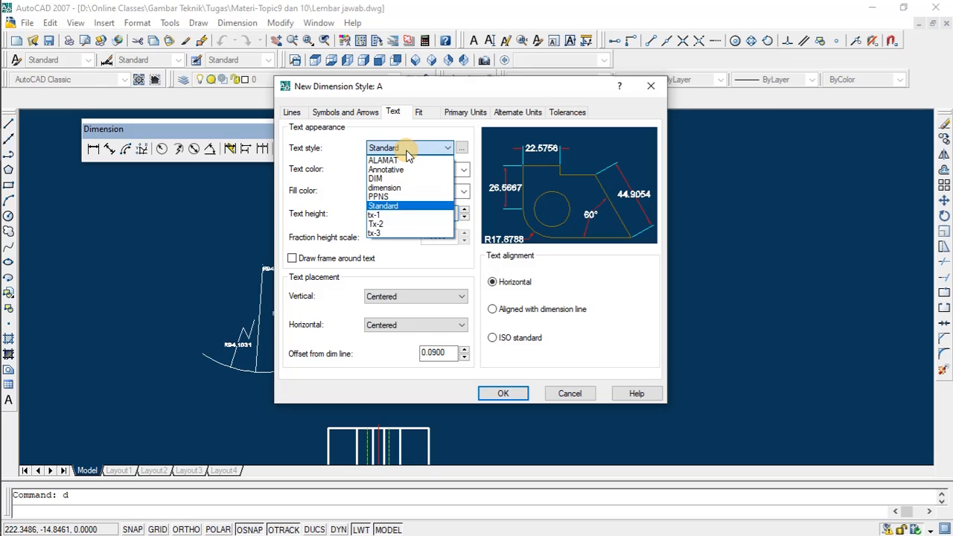
pyautogui.click(432, 213)
pyautogui.click(446, 211)
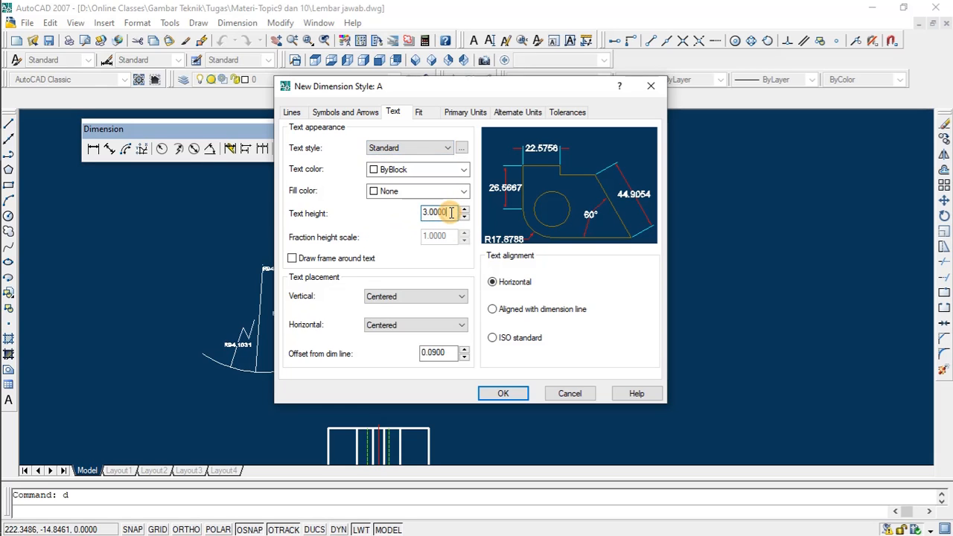
pyautogui.click(401, 149)
pyautogui.click(402, 151)
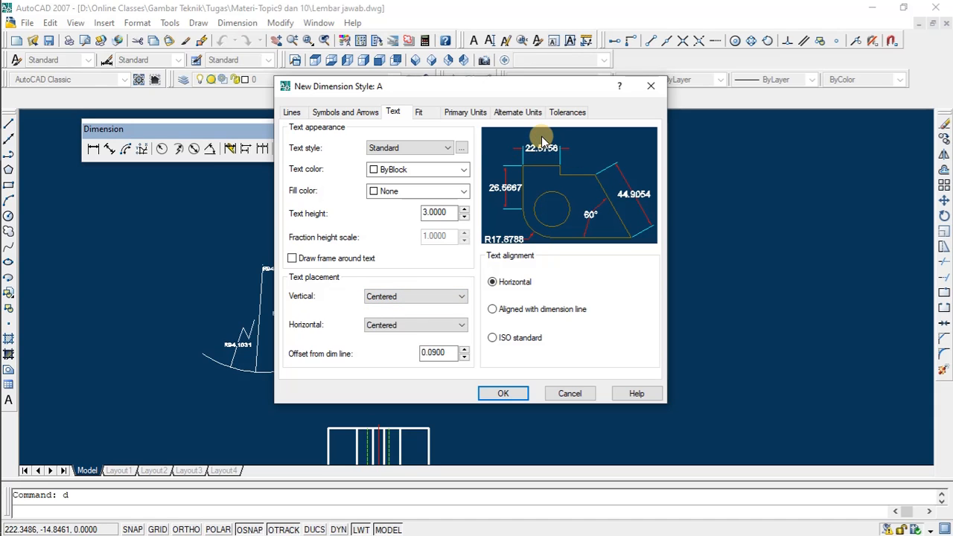
# Place the dimension text Above the dimension line vertically and keep it Centered horizontally
pyautogui.click(406, 298)
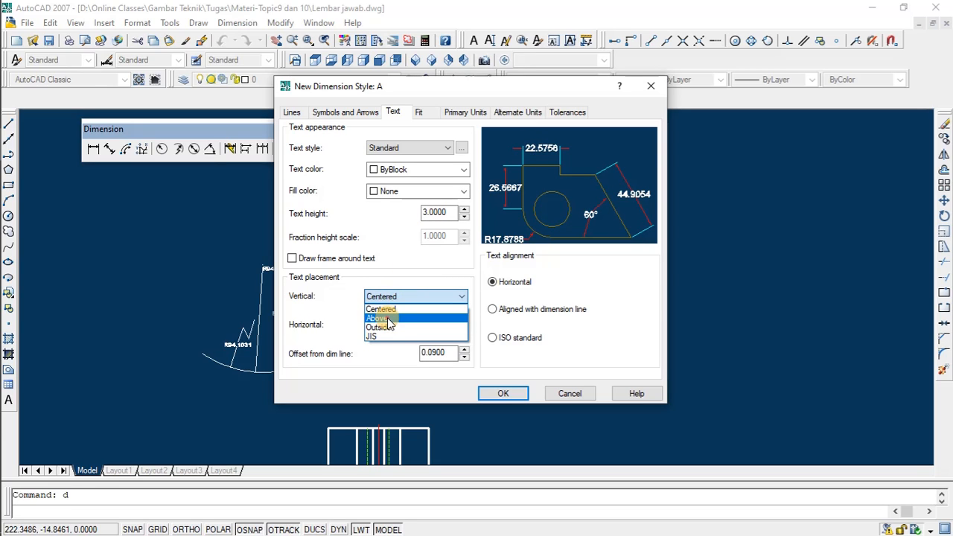
pyautogui.click(389, 319)
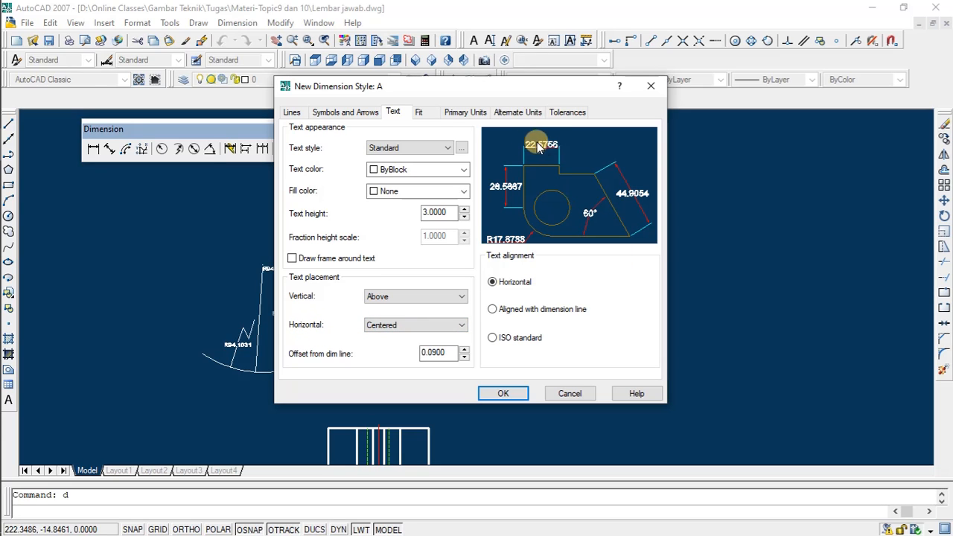
pyautogui.click(393, 325)
pyautogui.click(393, 328)
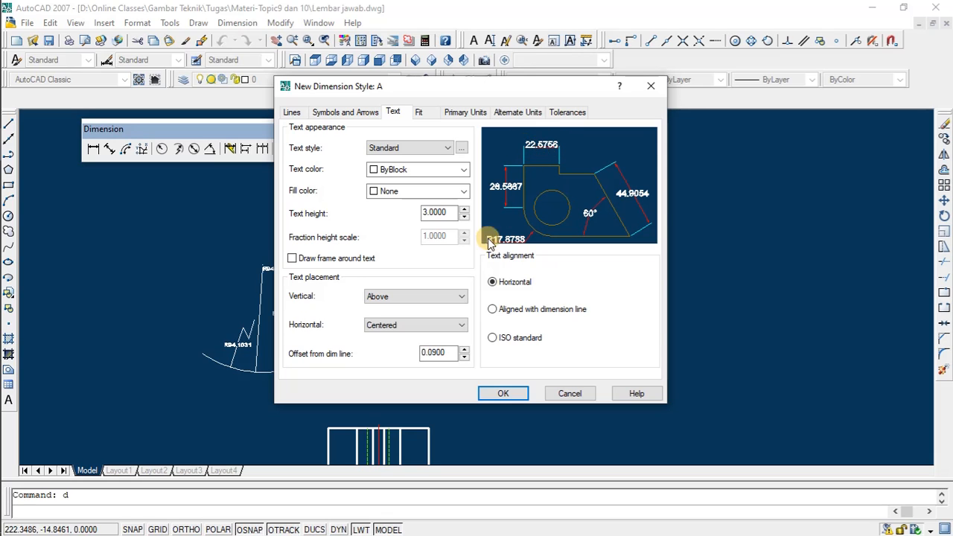
# Set the text's offset from the dimension line to 1
pyautogui.moveTo(448, 351); pyautogui.dragTo(419, 352)
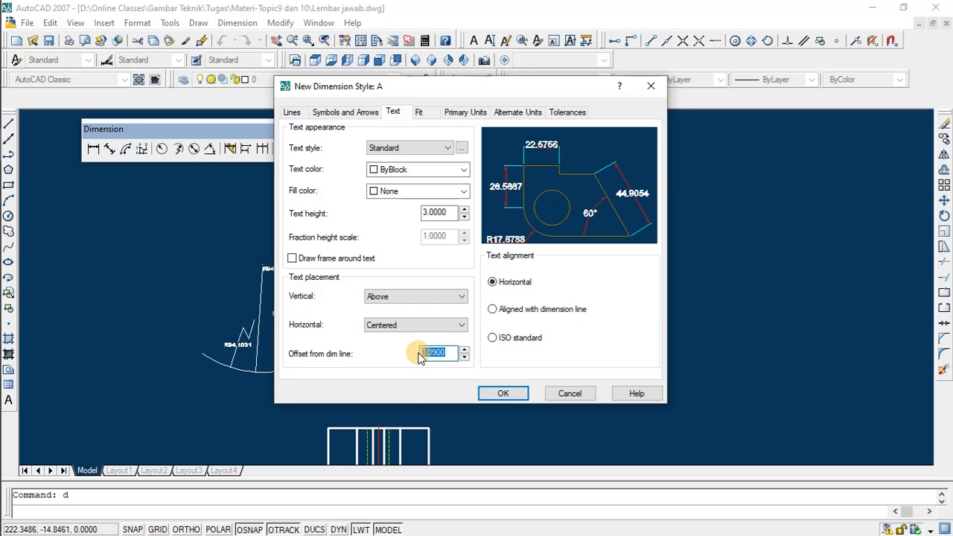
pyautogui.write('1')
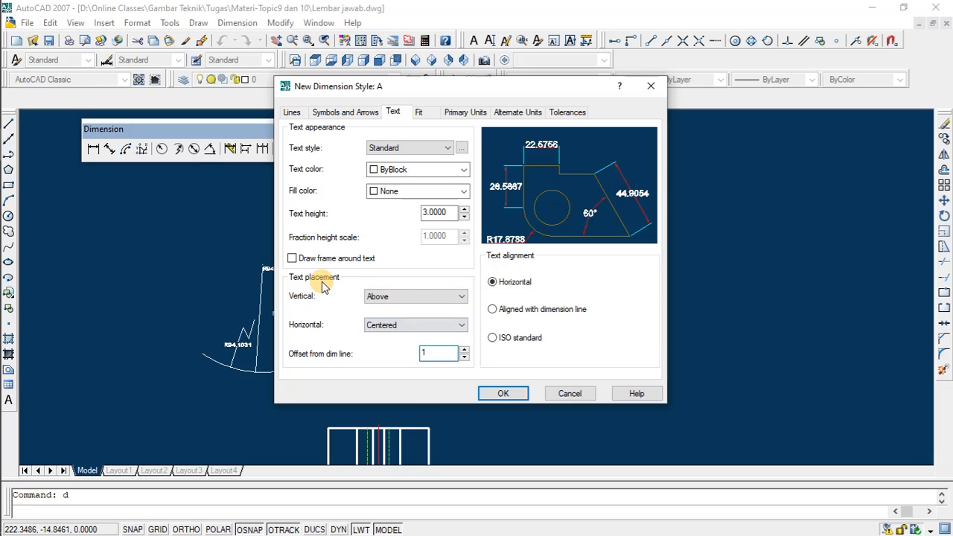
pyautogui.click(444, 212)
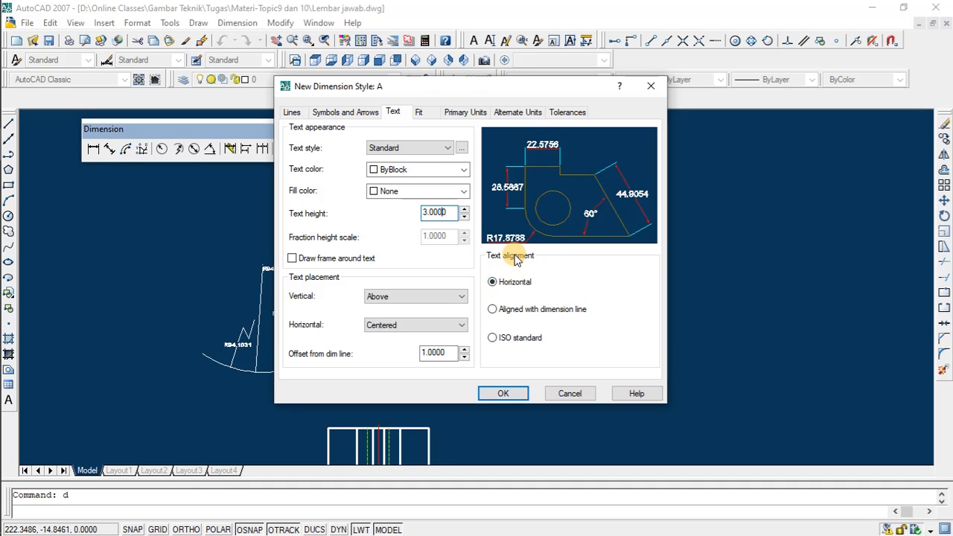
# Compare the Horizontal, Aligned with dimension line and ISO standard text alignments in the preview, and choose ISO standard
pyautogui.click(520, 313)
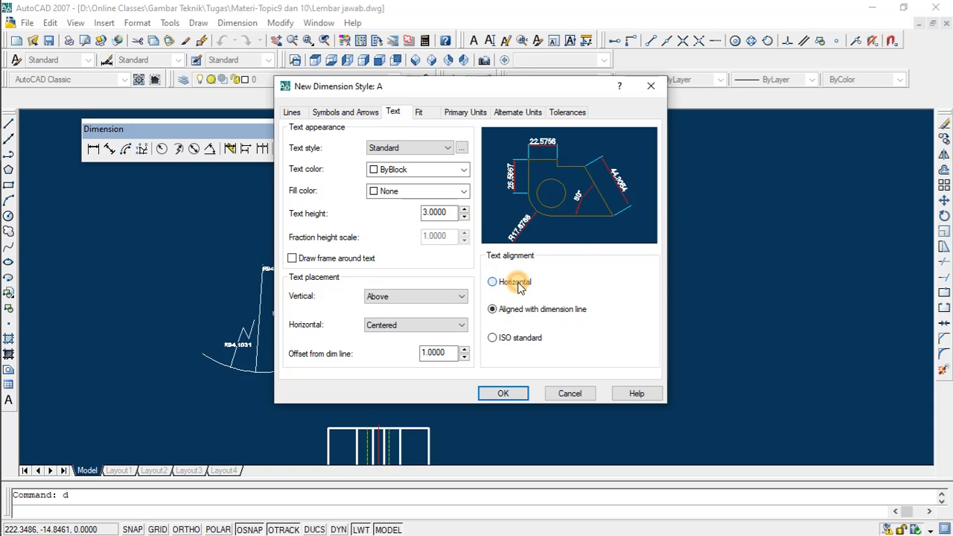
pyautogui.click(514, 282)
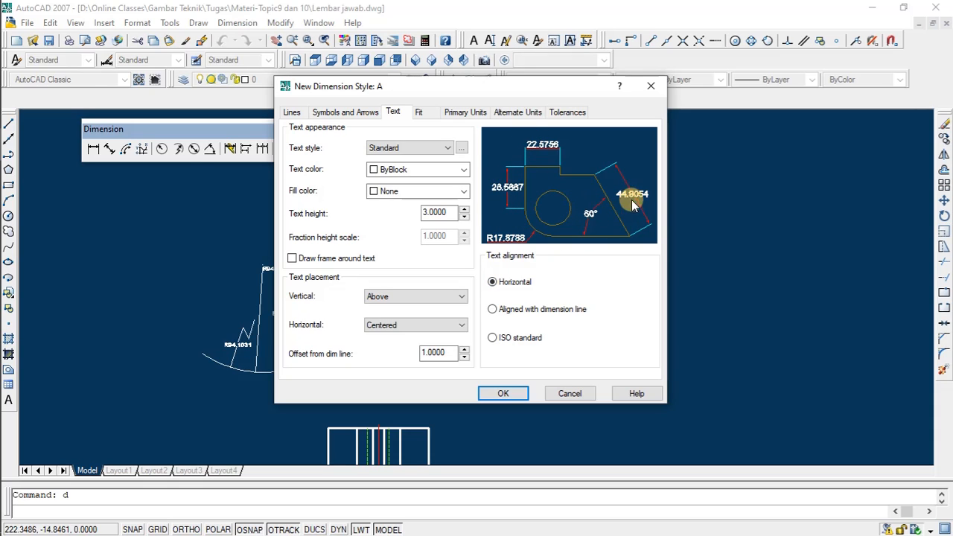
pyautogui.click(524, 316)
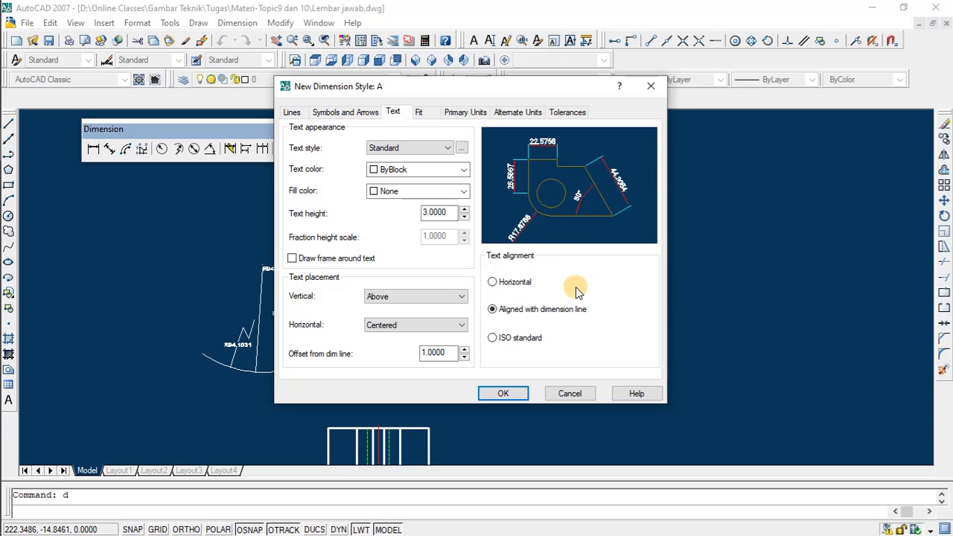
pyautogui.click(516, 339)
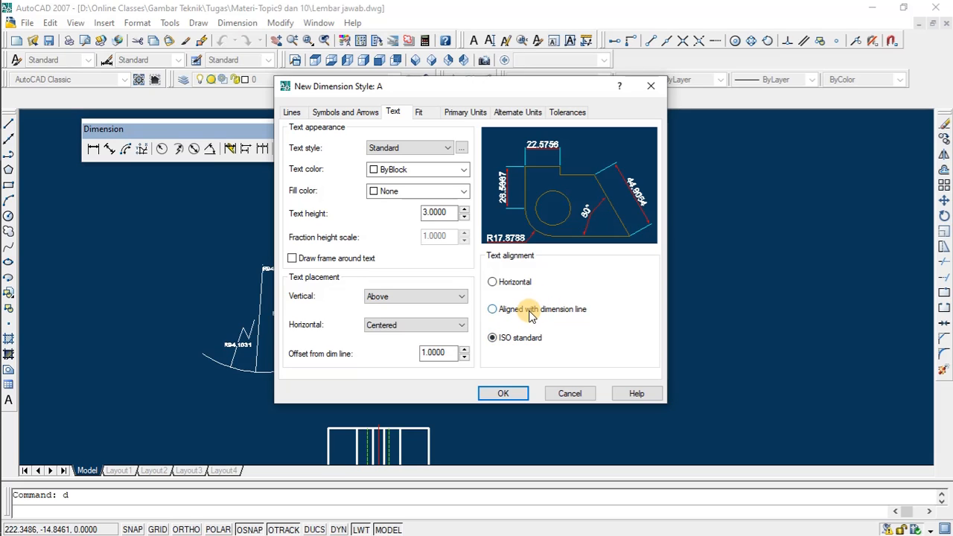
pyautogui.click(529, 313)
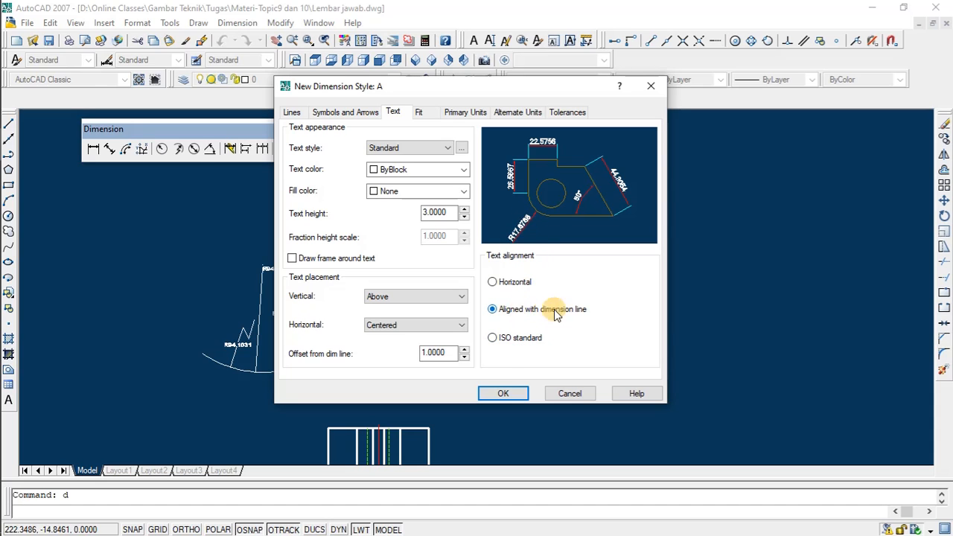
pyautogui.click(512, 337)
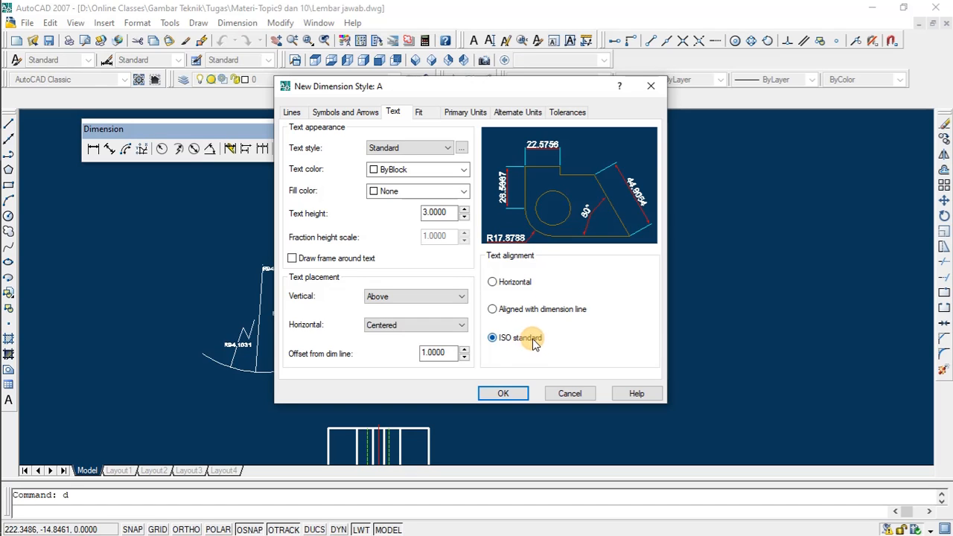
# Set the precision of the linear dimensions in the primary units to 0.00
pyautogui.click(419, 112)
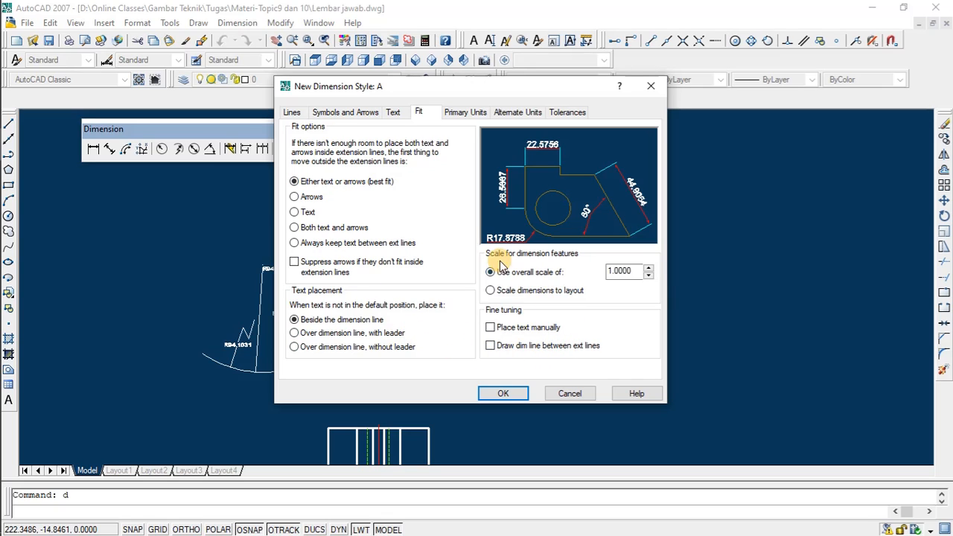
pyautogui.click(468, 115)
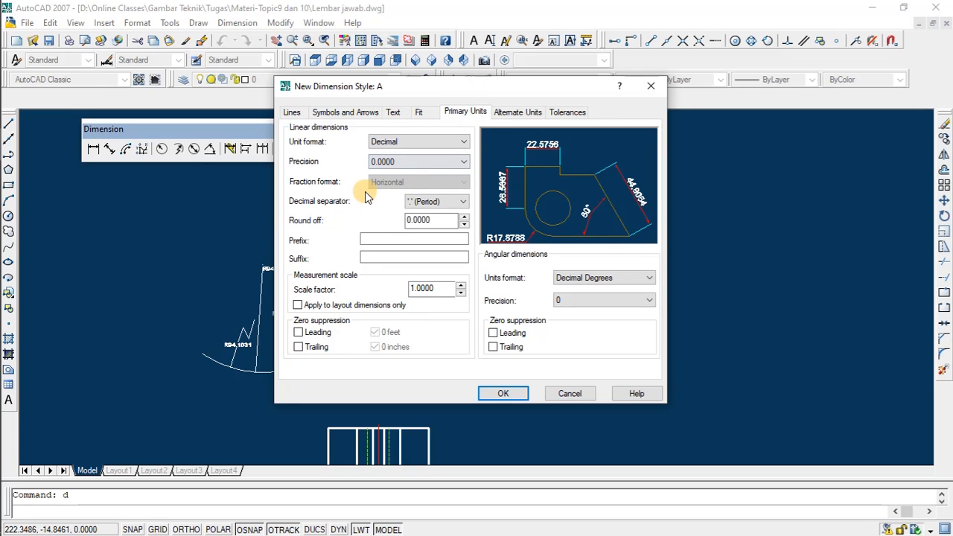
pyautogui.click(389, 161)
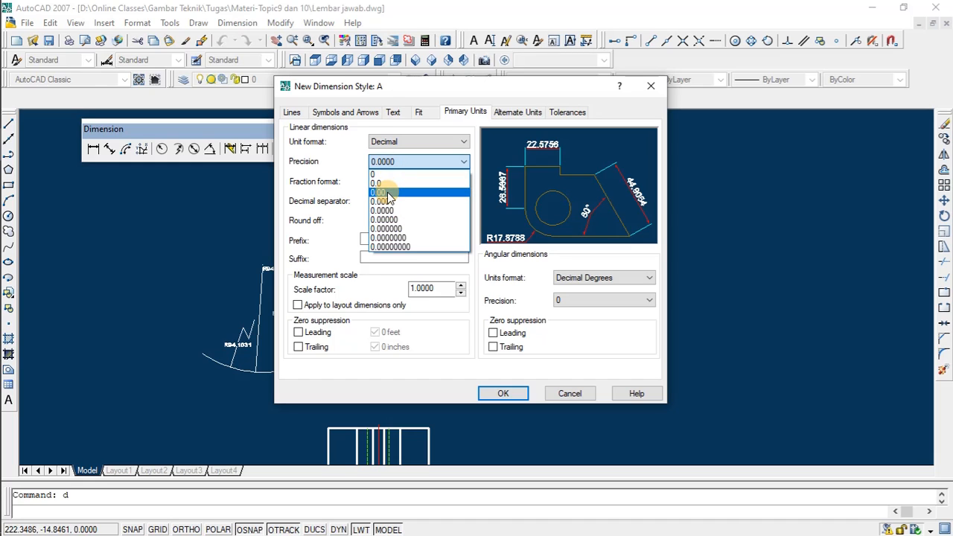
pyautogui.click(386, 193)
pyautogui.click(398, 162)
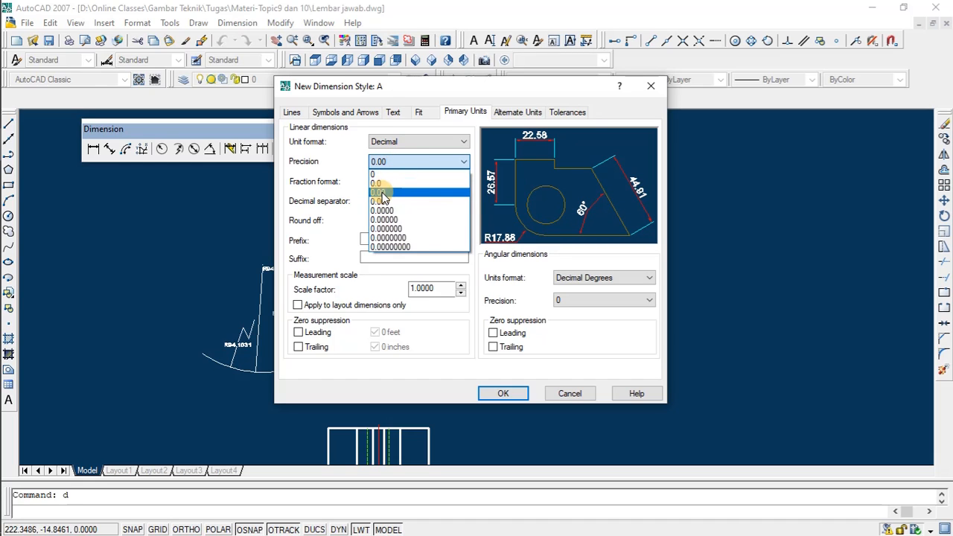
pyautogui.click(382, 193)
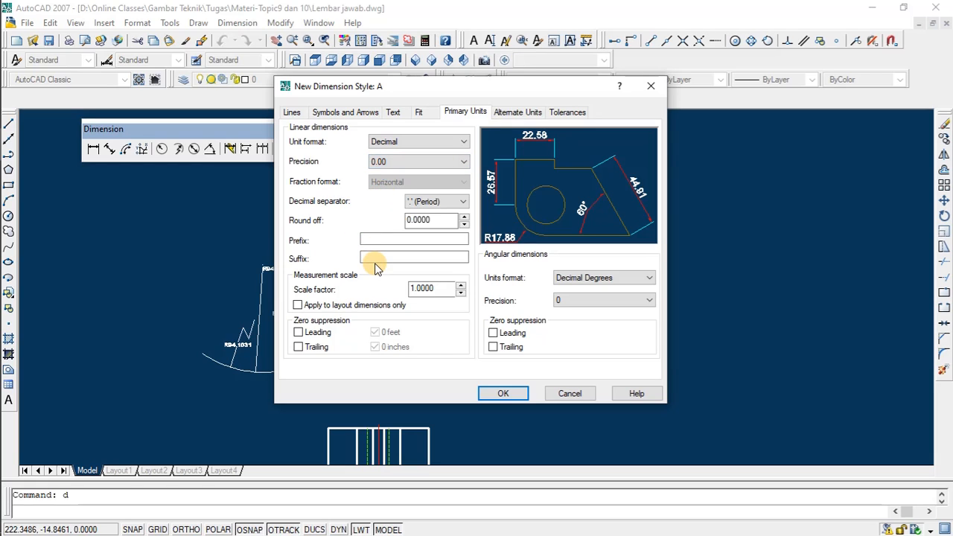
# Suppress leading and trailing zeros for the linear dimensions, save style A and leave the dimension style settings
pyautogui.click(324, 336)
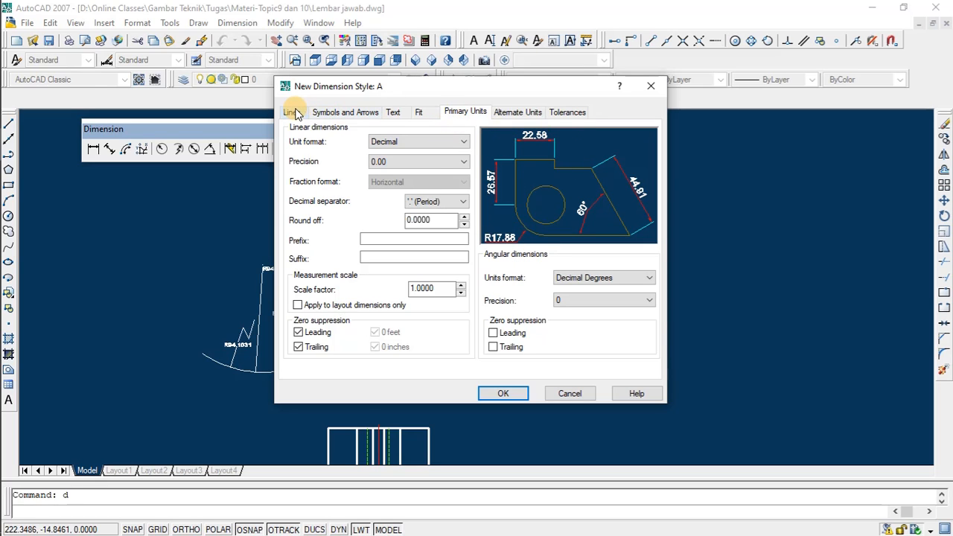
pyautogui.click(499, 394)
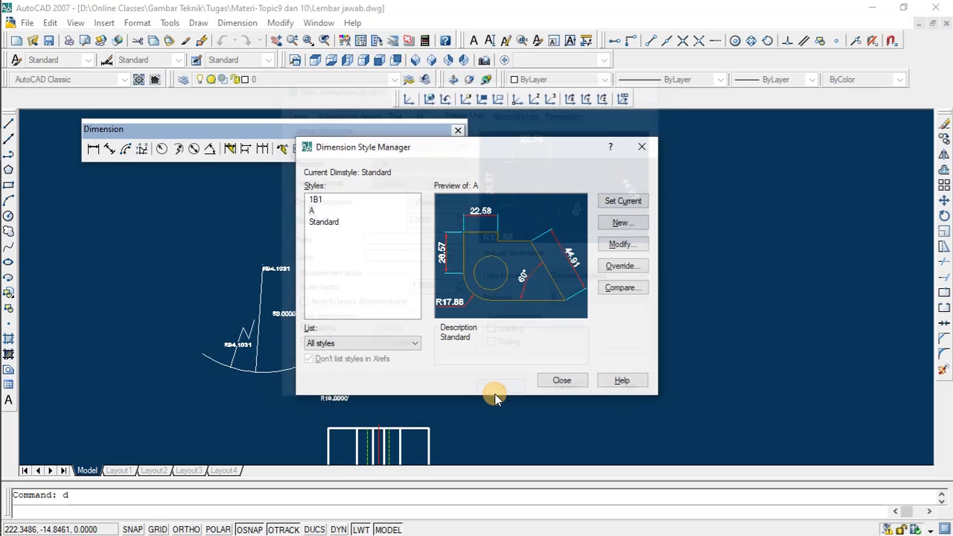
pyautogui.click(560, 380)
# Copy the bracket's side view about 122 units horizontally to the right, with Ortho on
pyautogui.scroll(4, 556, 326)
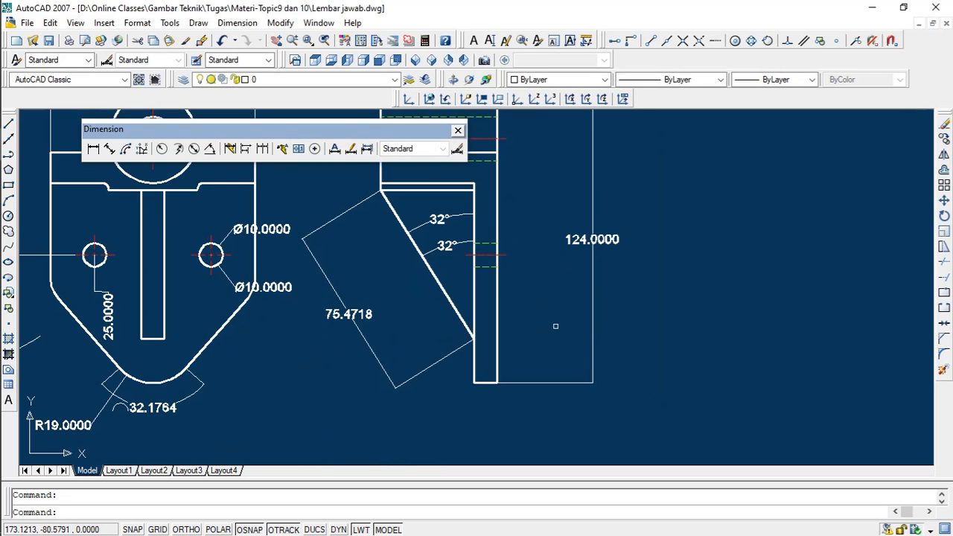
pyautogui.scroll(-3, 555, 326)
pyautogui.scroll(3, 607, 297)
pyautogui.scroll(-3, 550, 324)
pyautogui.scroll(2, 519, 295)
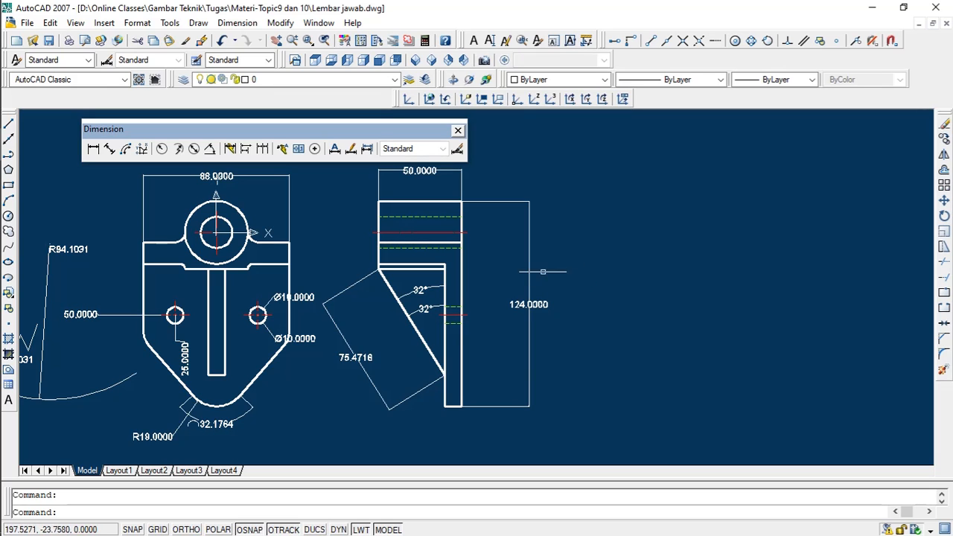
pyautogui.click(365, 190)
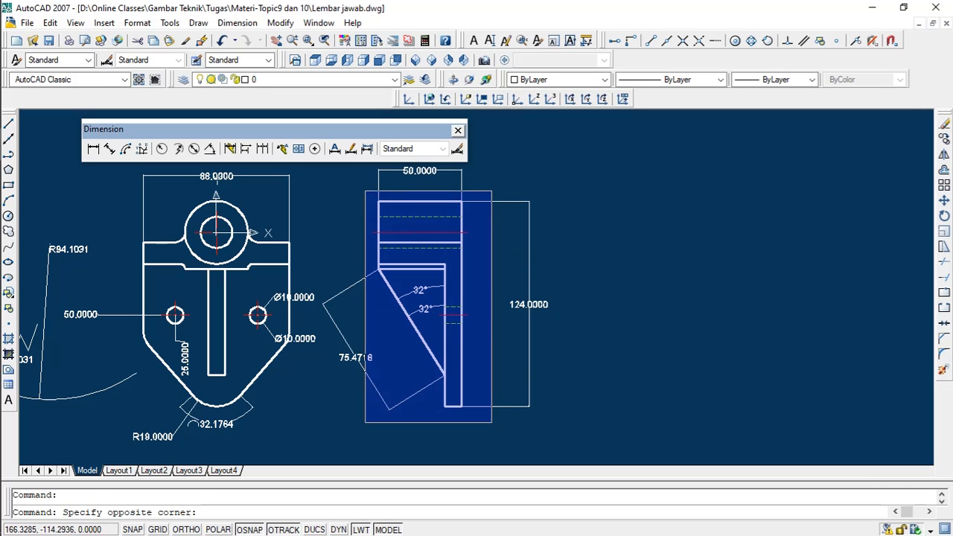
pyautogui.click(494, 411)
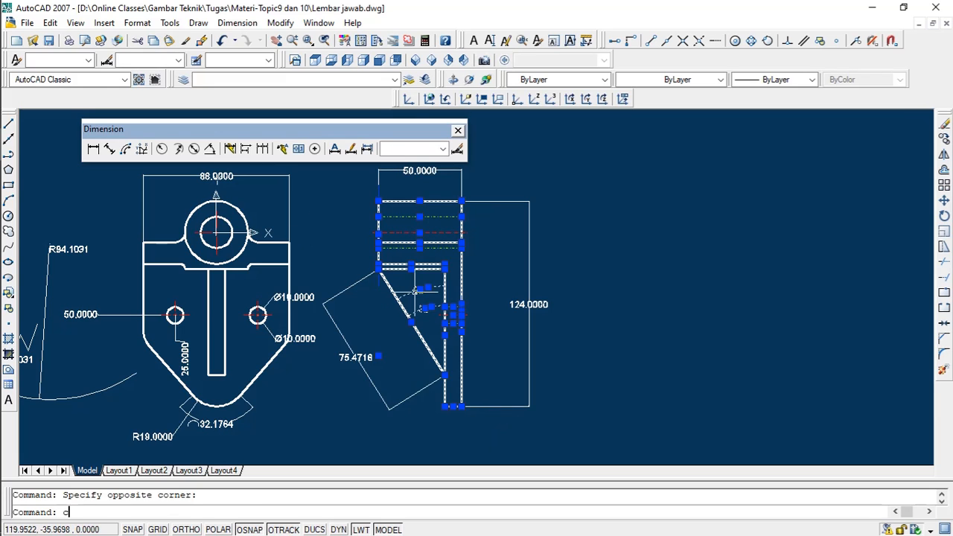
pyautogui.write('co')
pyautogui.press('Return')
pyautogui.click(503, 184)
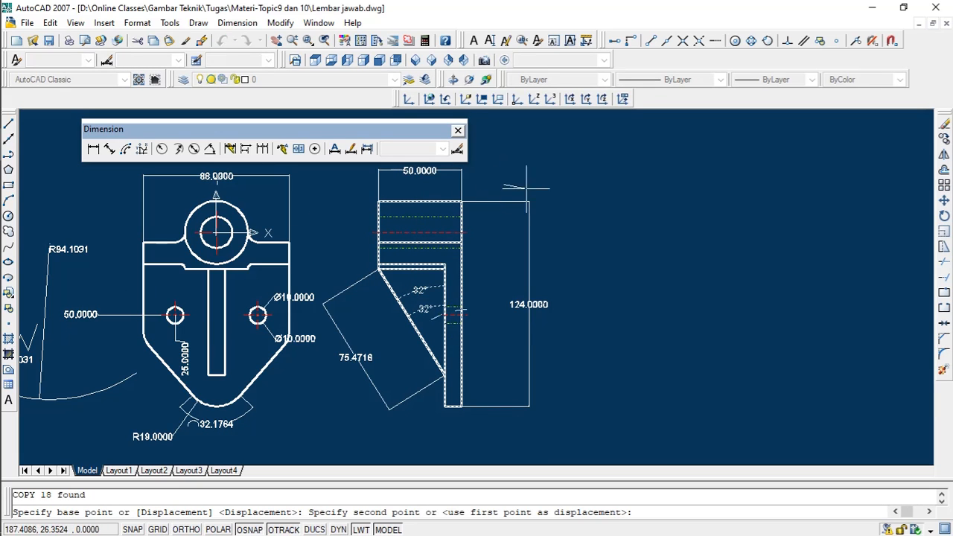
pyautogui.press('F8')
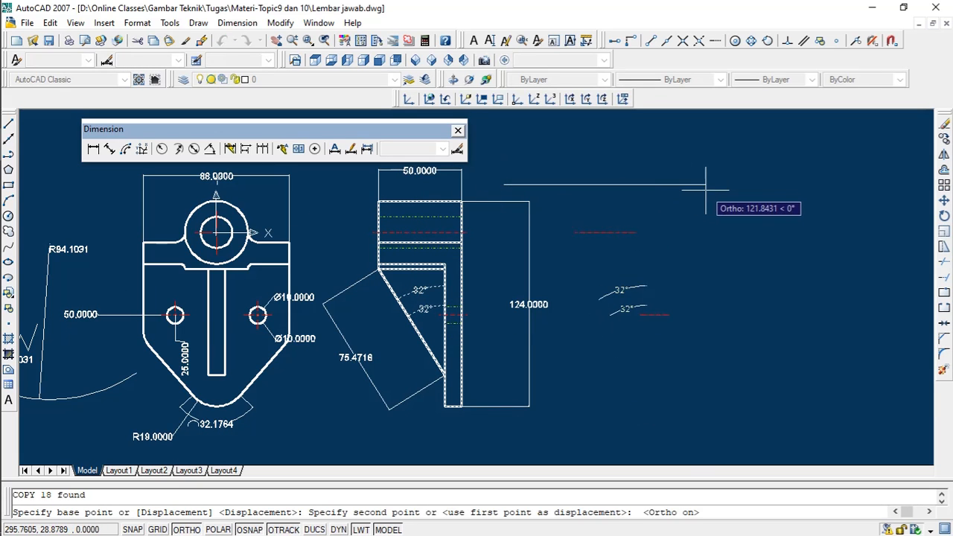
pyautogui.click(704, 190)
pyautogui.press('Return')
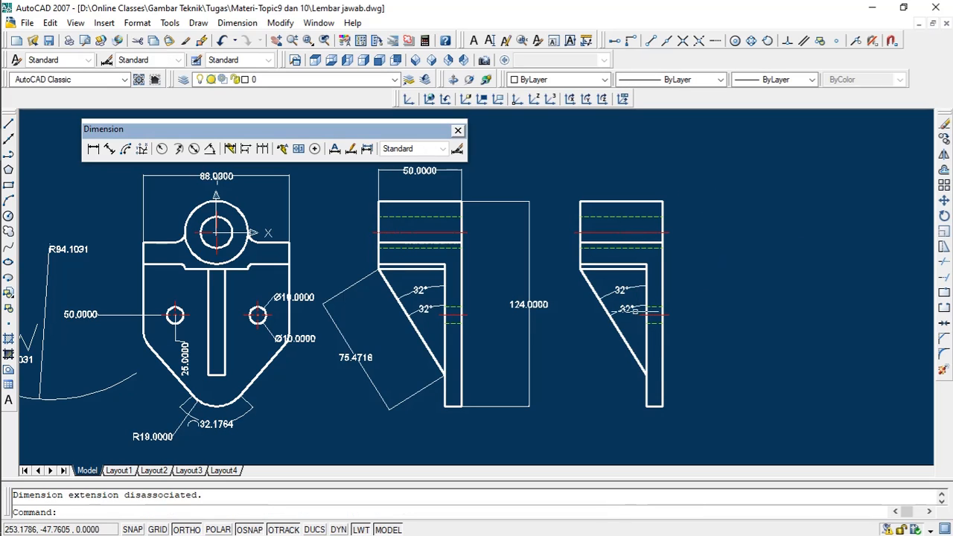
# Delete the two 32° angular dimensions from the copied side view
pyautogui.click(632, 315)
pyautogui.click(622, 282)
pyautogui.press('Delete')
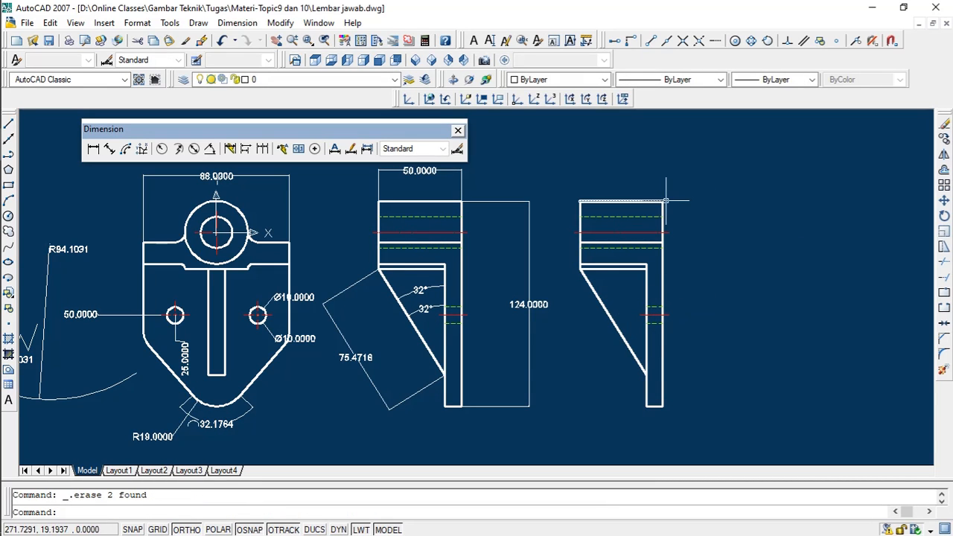
# Add a Standard-style linear dimension for the copied side view's full height and delete it again
pyautogui.click(94, 149)
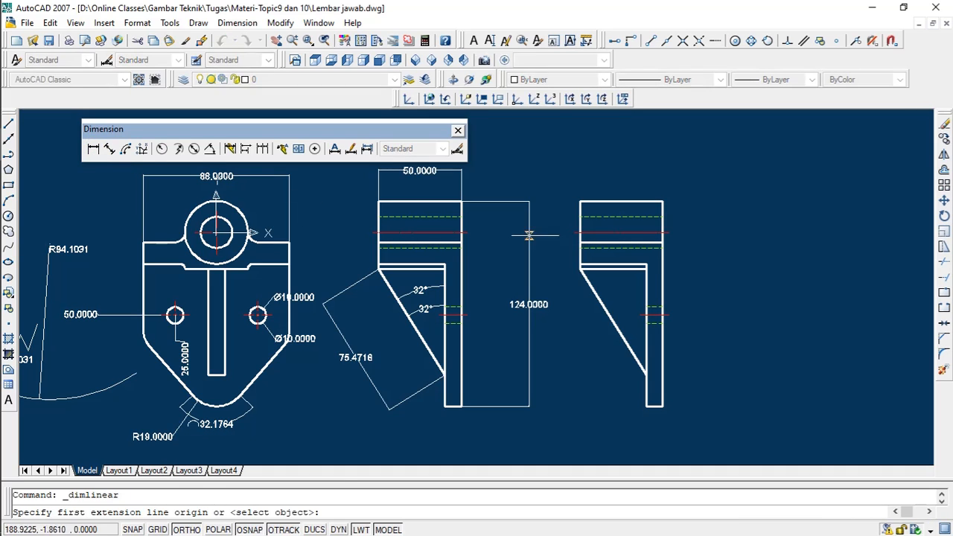
pyautogui.click(662, 200)
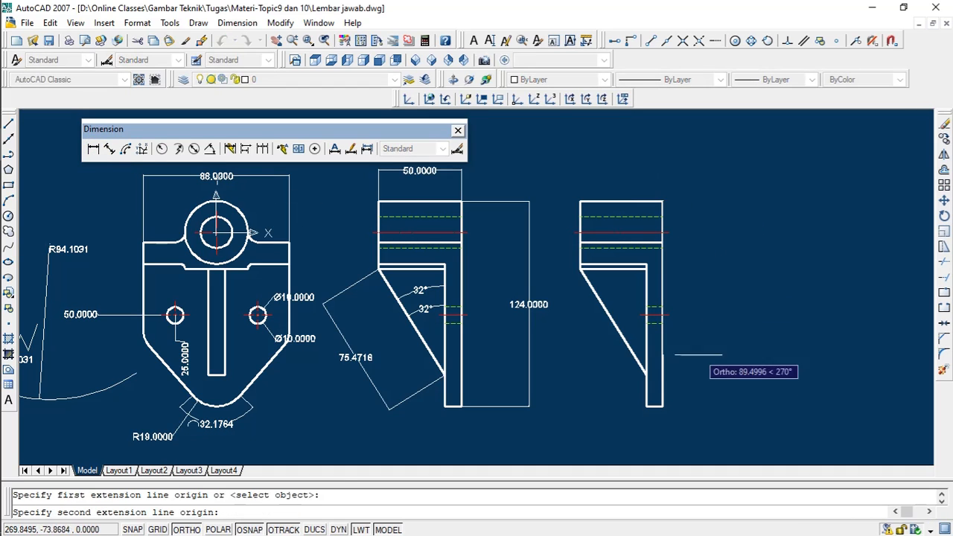
pyautogui.click(662, 407)
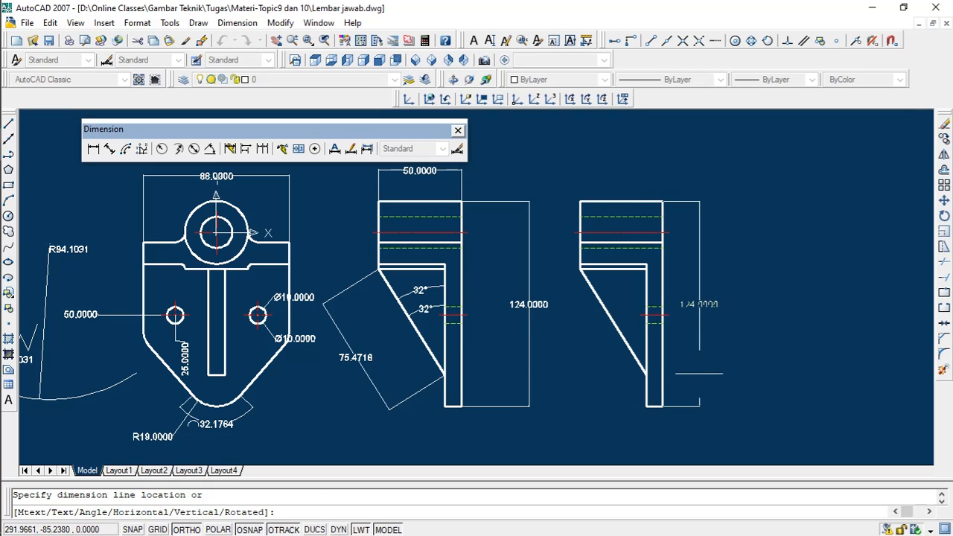
pyautogui.click(699, 374)
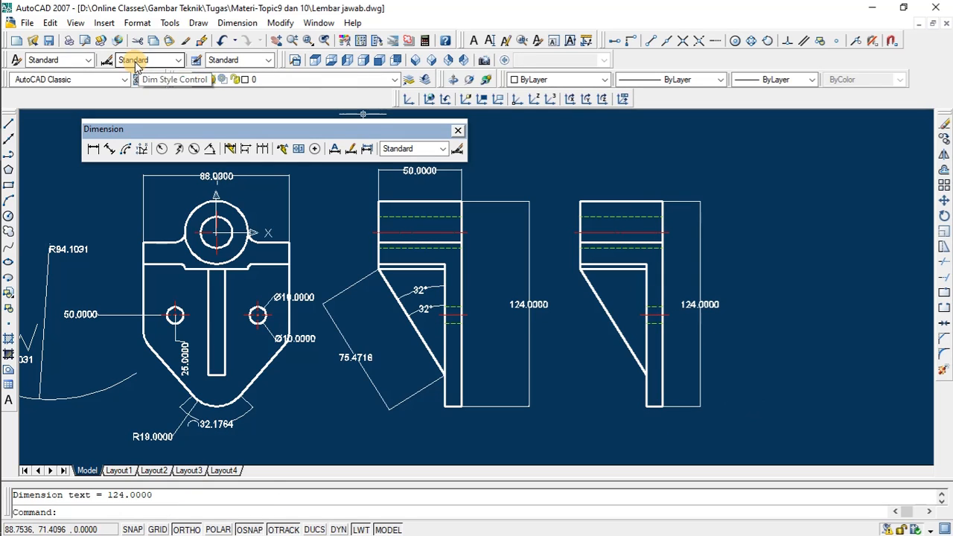
pyautogui.click(718, 320)
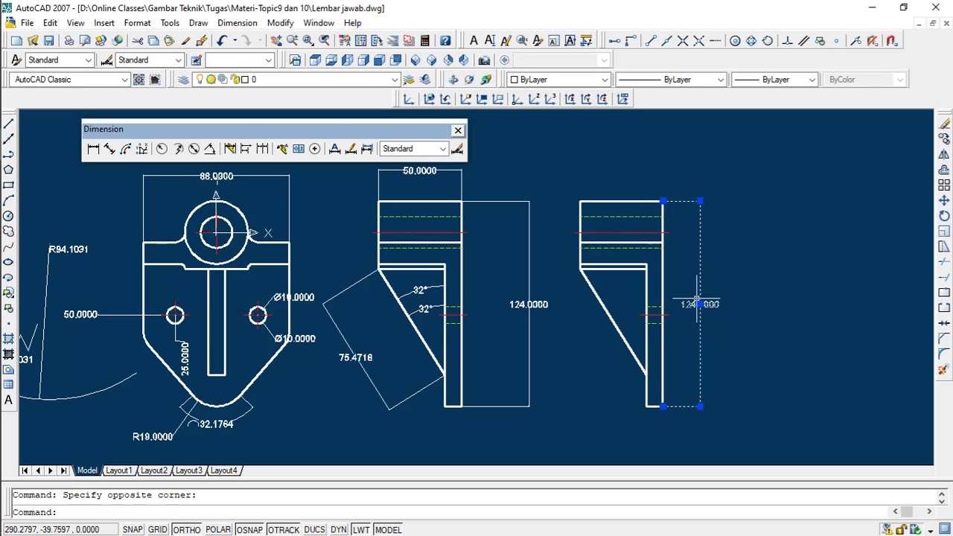
pyautogui.press('Delete')
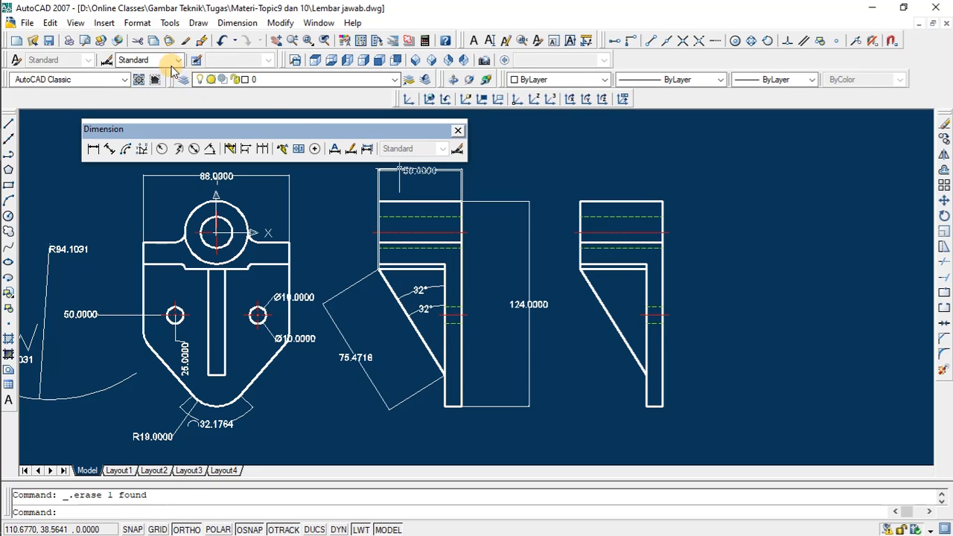
# Make dimension style A current and add a vertical linear dimension for the copied side view's full height
pyautogui.click(177, 60)
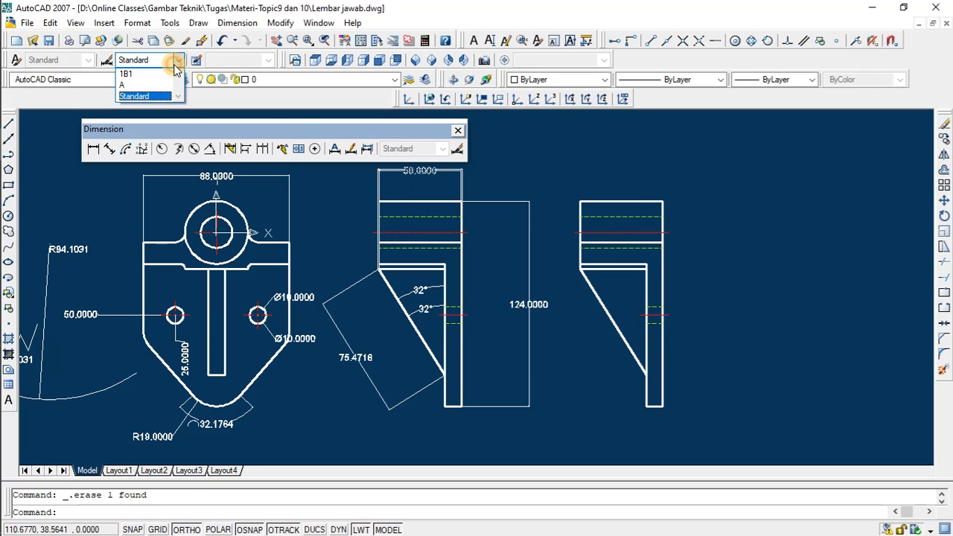
pyautogui.click(141, 86)
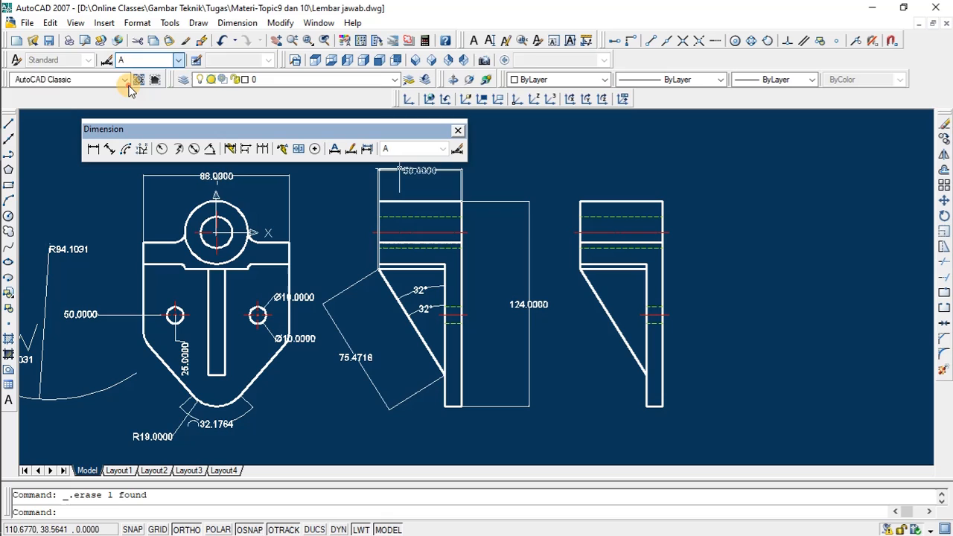
pyautogui.click(94, 150)
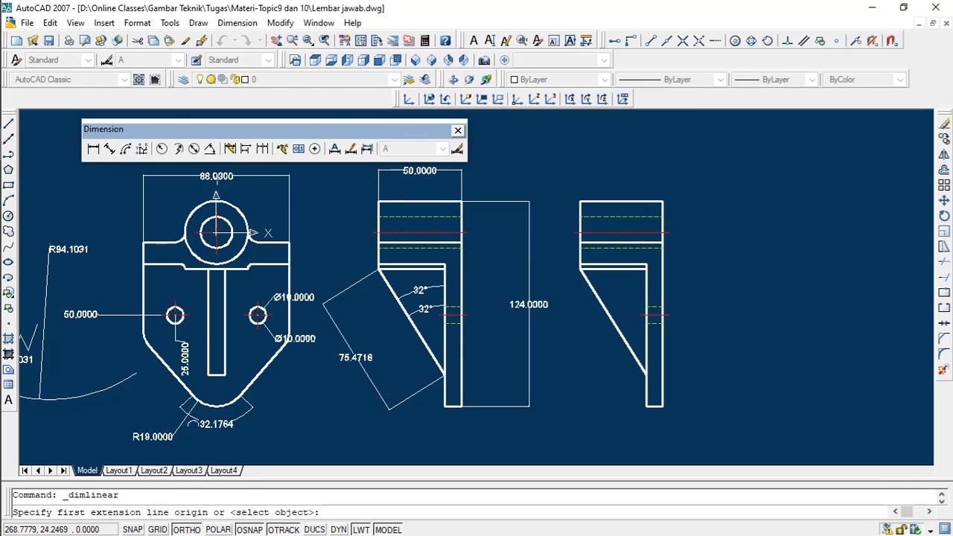
pyautogui.click(662, 202)
pyautogui.click(662, 406)
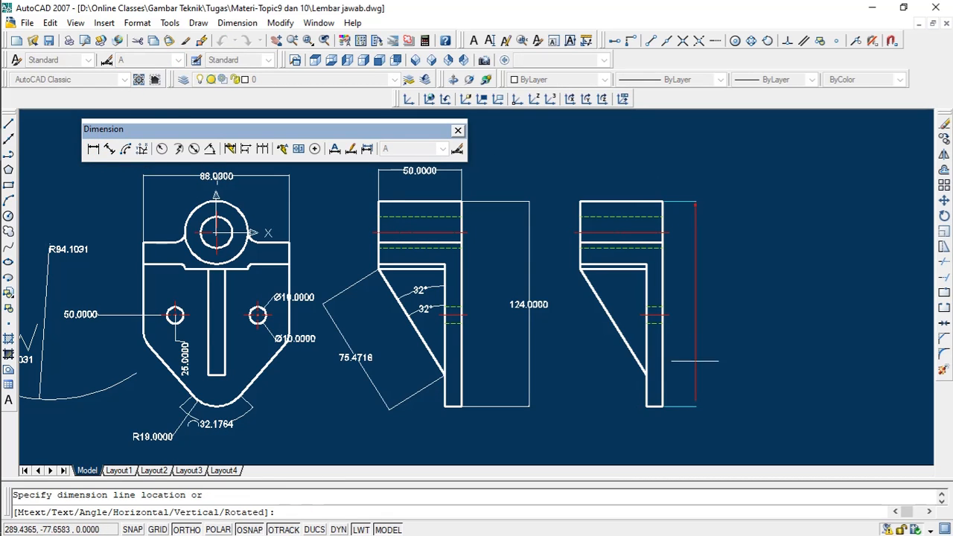
pyautogui.click(696, 355)
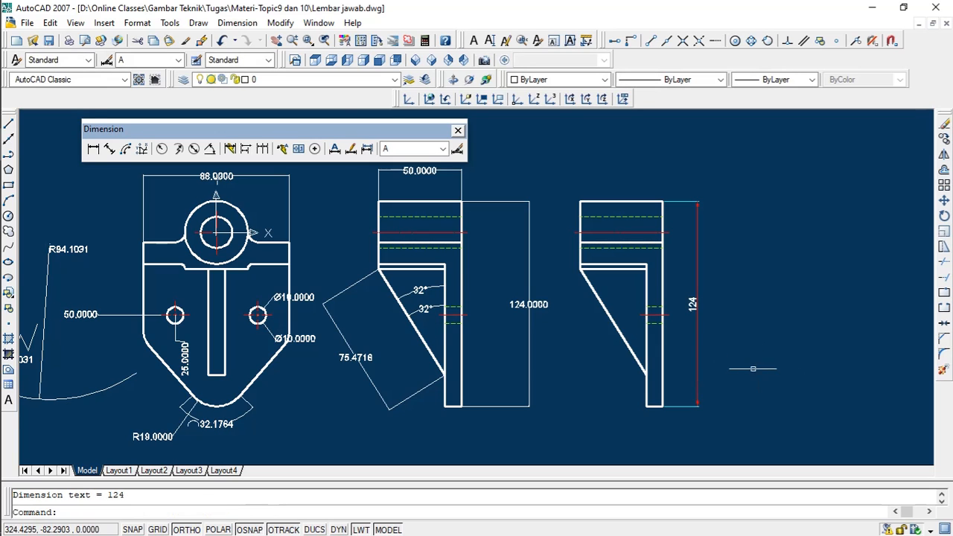
# Examine the new height dimension's lower arrowhead and the extension line's offset from the part and overshoot past the dimension line
pyautogui.scroll(5, 722, 311)
pyautogui.scroll(-4, 658, 233)
pyautogui.scroll(3, 636, 261)
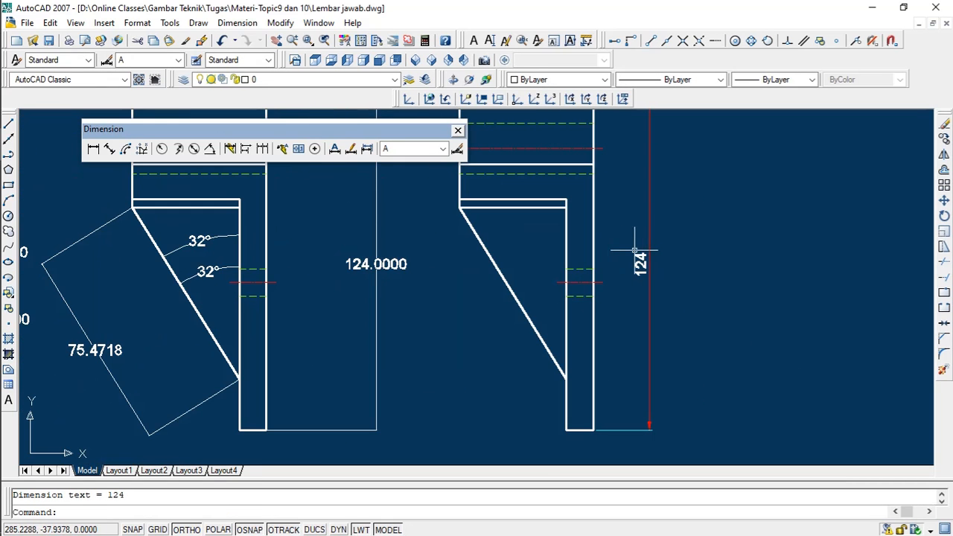
pyautogui.scroll(-3, 450, 279)
pyautogui.scroll(2, 428, 272)
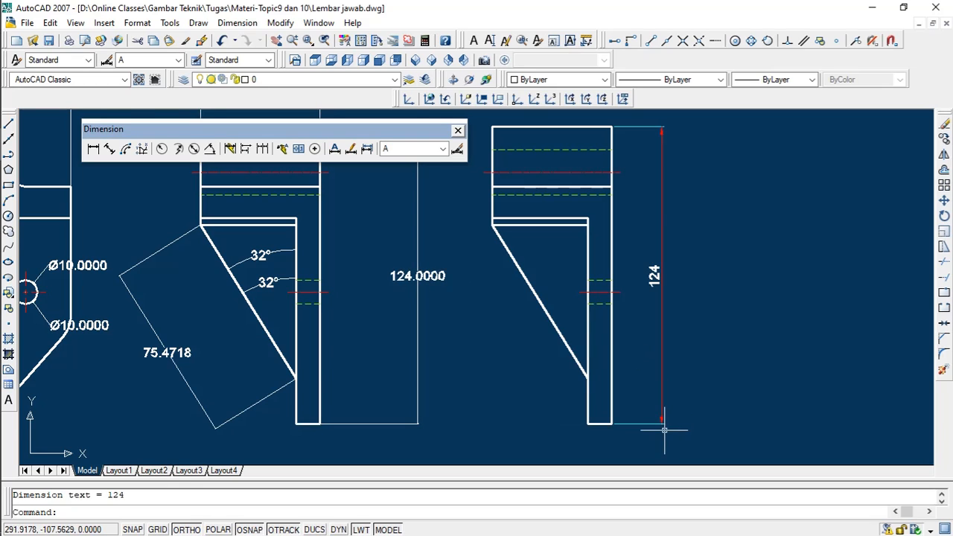
pyautogui.scroll(3, 663, 430)
pyautogui.scroll(2, 519, 425)
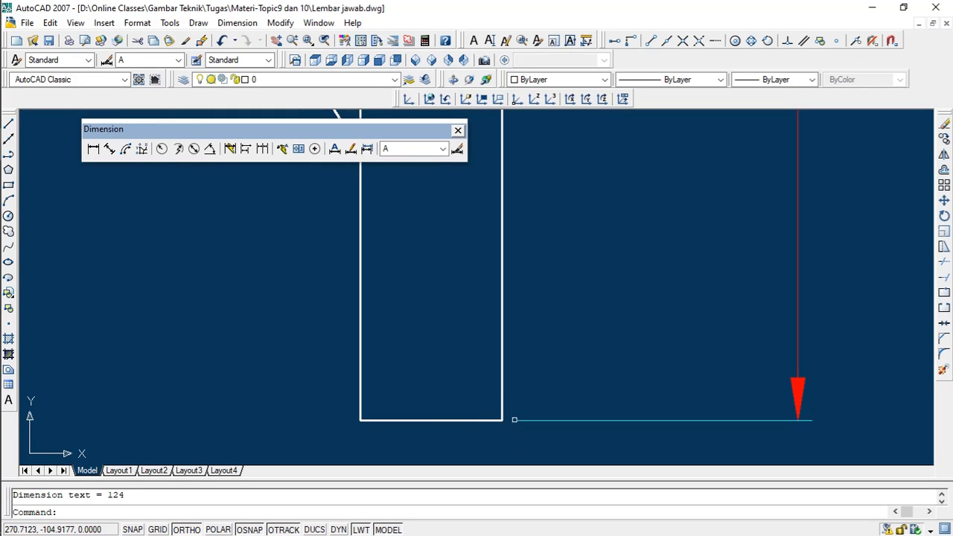
pyautogui.scroll(1, 808, 422)
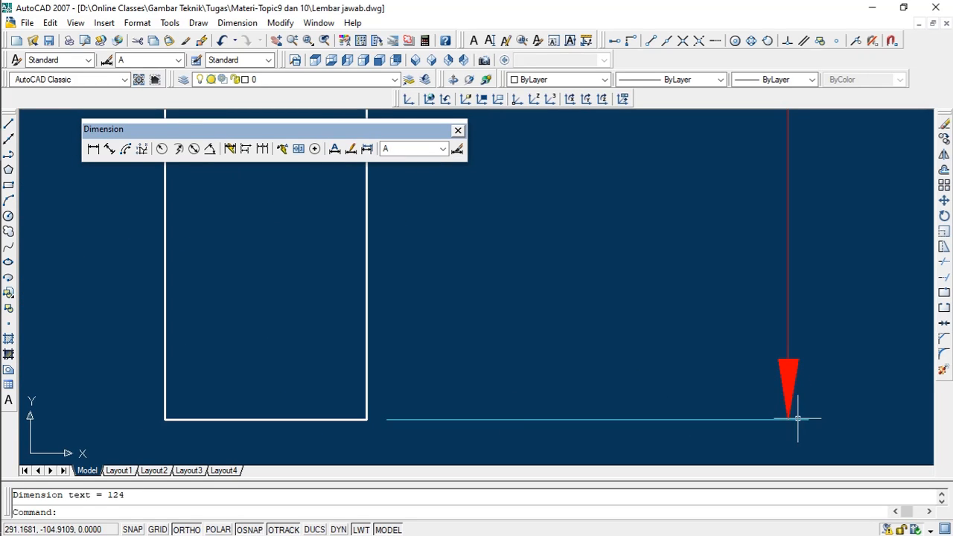
# Examine the new height dimension's text placement and offset, comparing its appearance with the Standard-style dimensions on the original views
pyautogui.scroll(-4, 818, 146)
pyautogui.scroll(4, 788, 231)
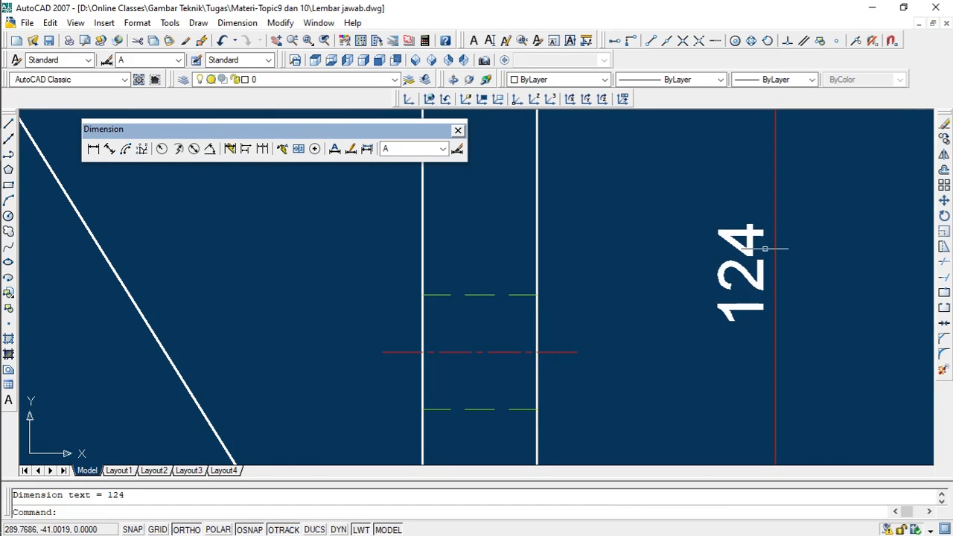
pyautogui.scroll(-8, 765, 257)
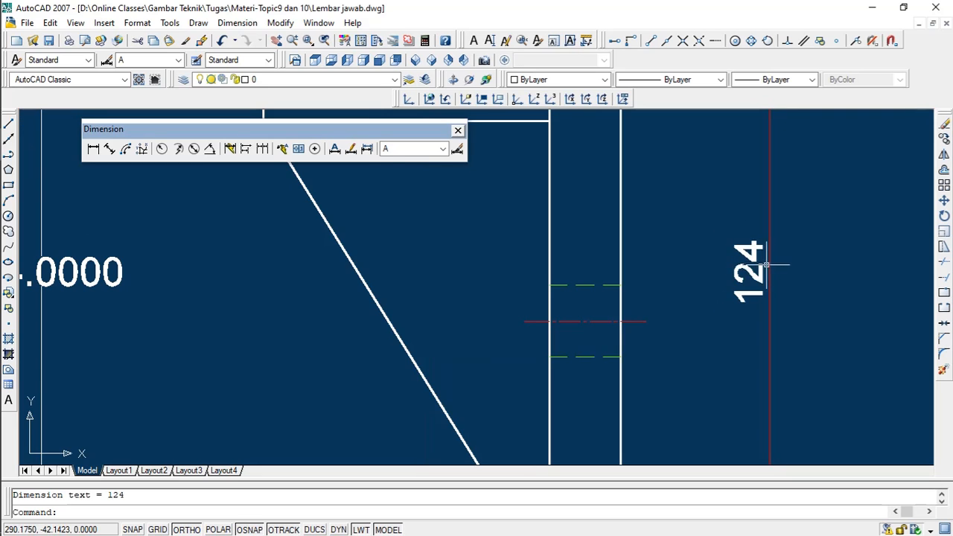
pyautogui.scroll(2, 744, 267)
pyautogui.scroll(-2, 744, 266)
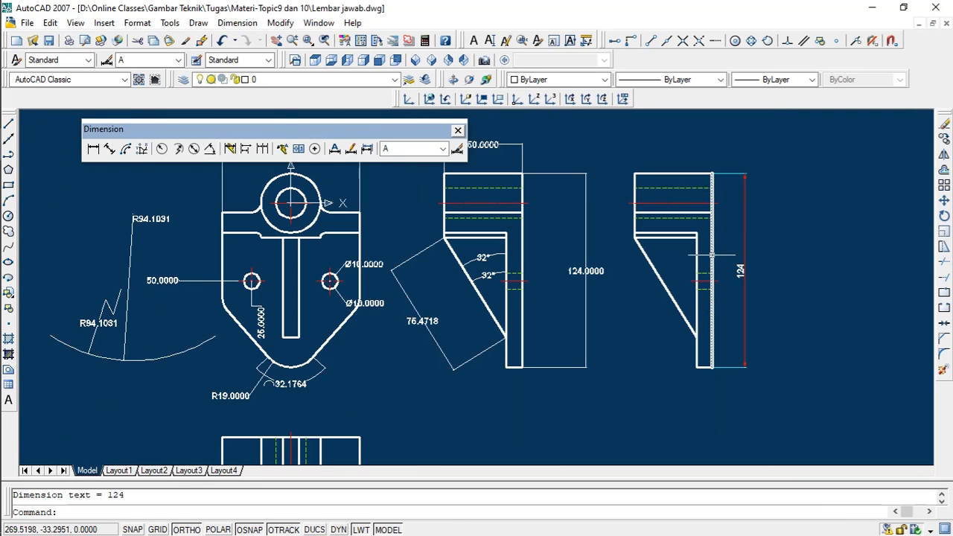
pyautogui.scroll(5, 726, 266)
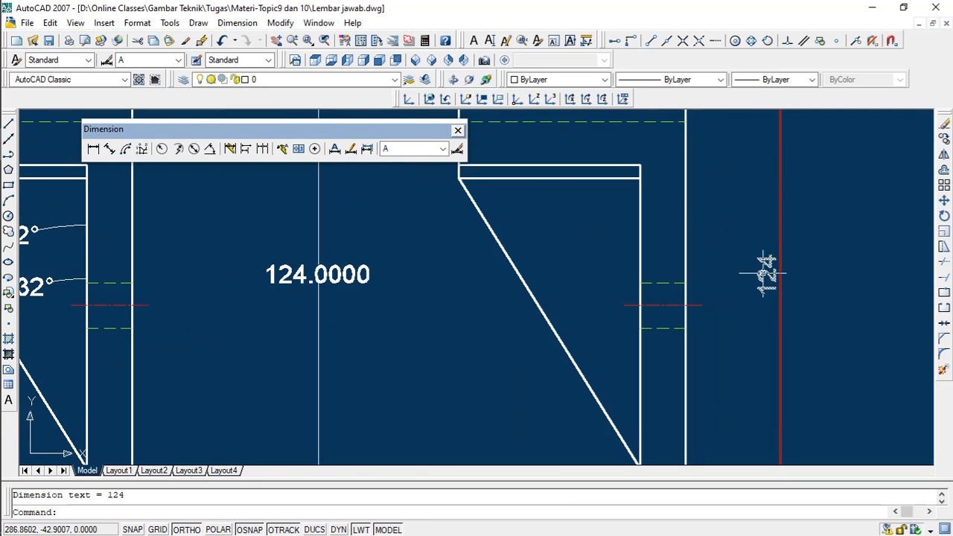
pyautogui.scroll(-5, 766, 274)
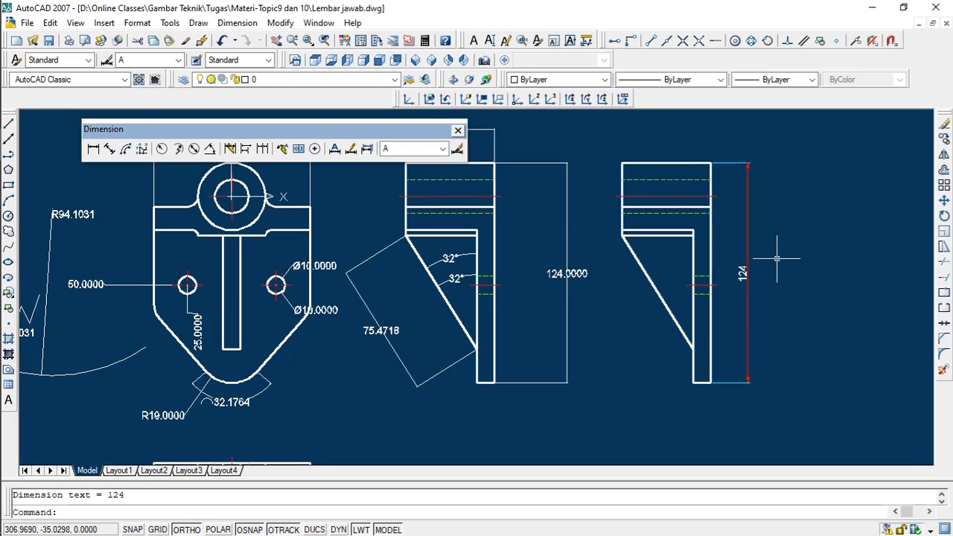
pyautogui.scroll(2, 744, 265)
pyautogui.scroll(-3, 715, 268)
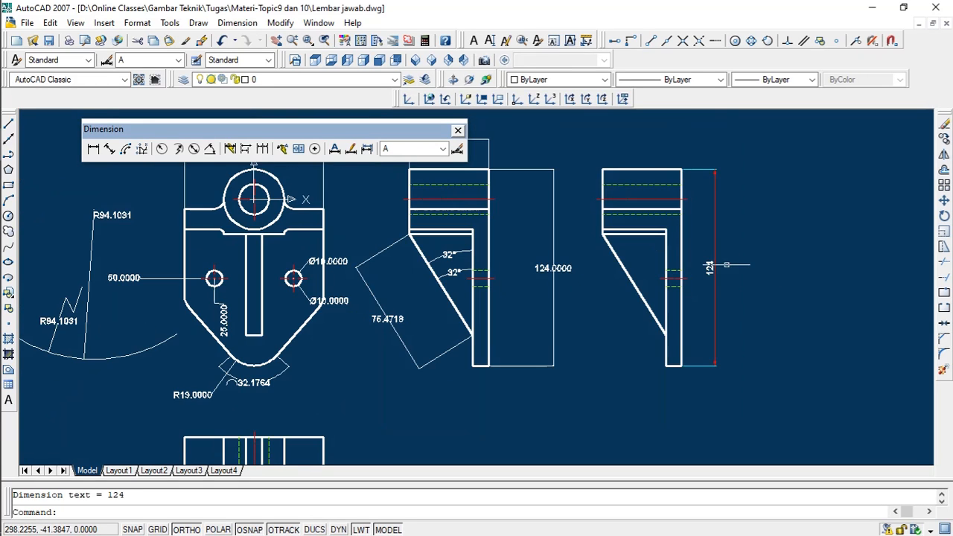
pyautogui.scroll(2, 701, 274)
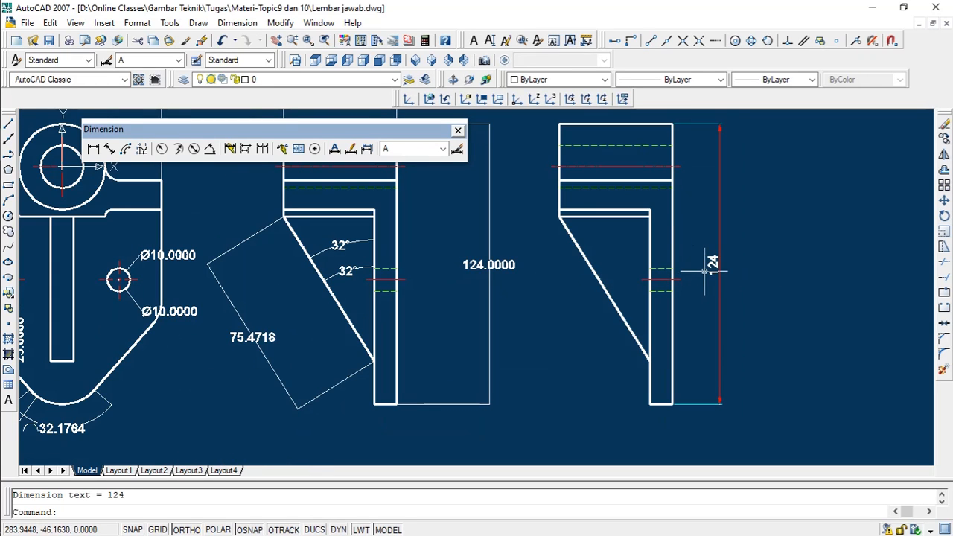
pyautogui.scroll(1, 704, 235)
pyautogui.scroll(-3, 710, 246)
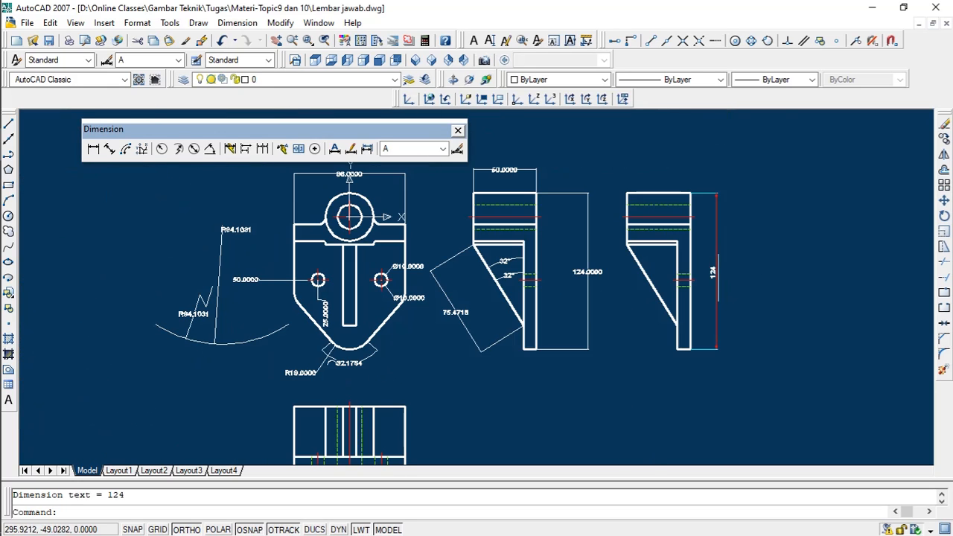
pyautogui.scroll(2, 670, 278)
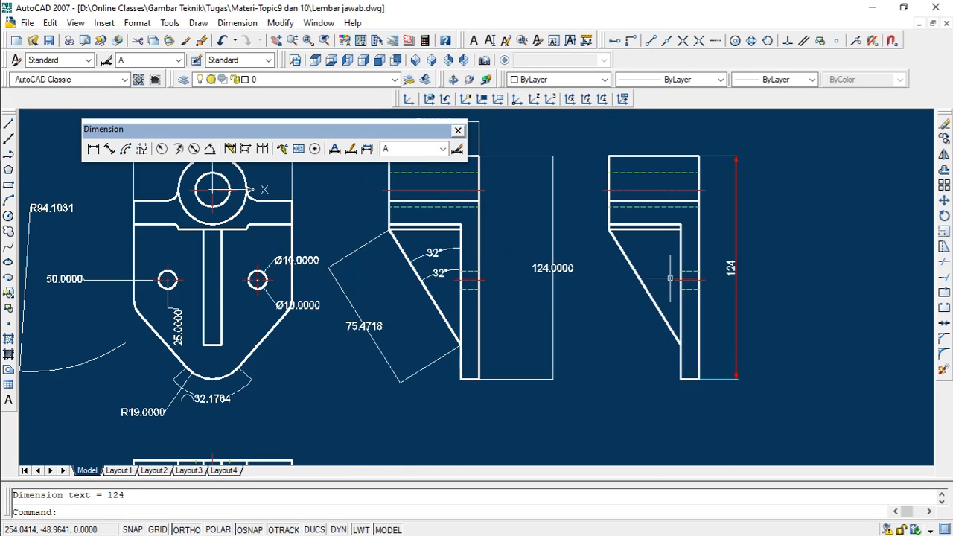
pyautogui.scroll(-6, 707, 287)
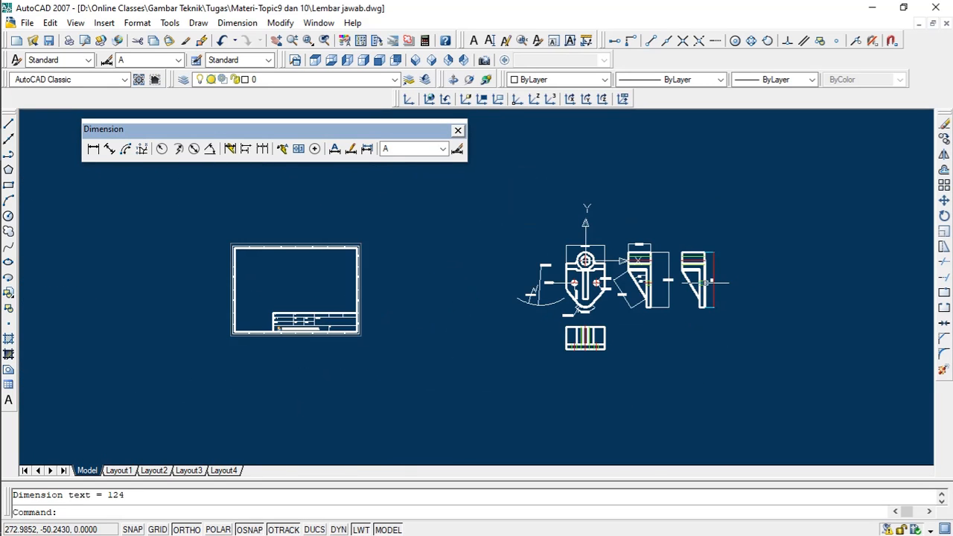
pyautogui.click(149, 59)
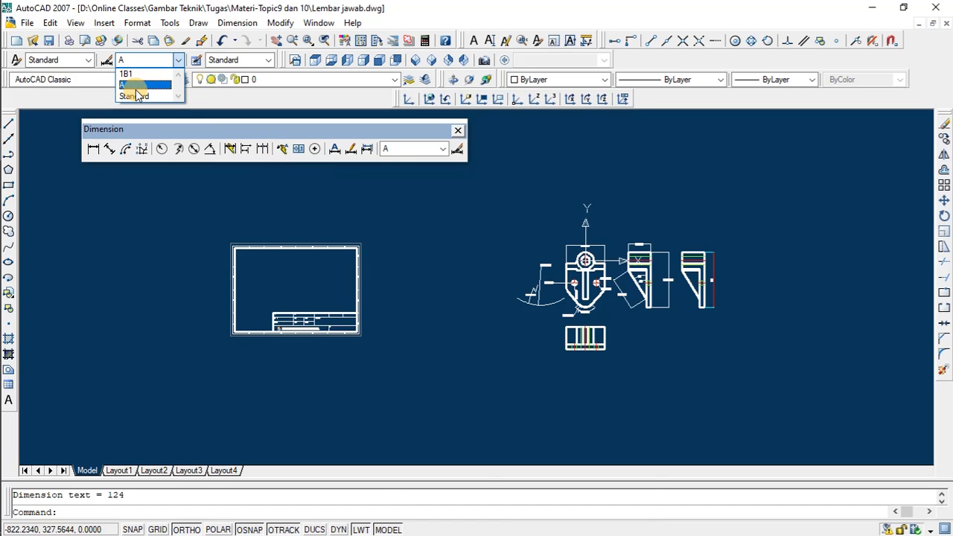
pyautogui.click(548, 225)
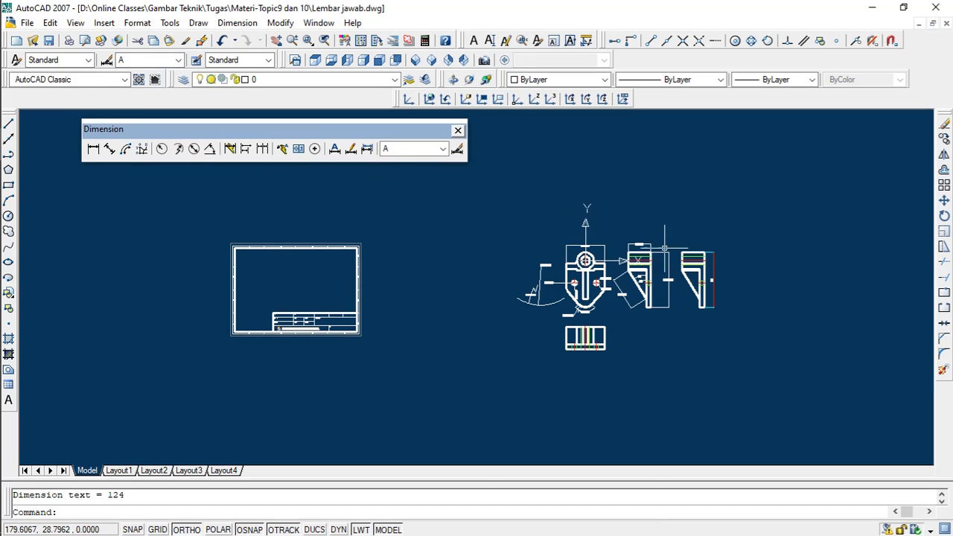
pyautogui.scroll(-1, 623, 141)
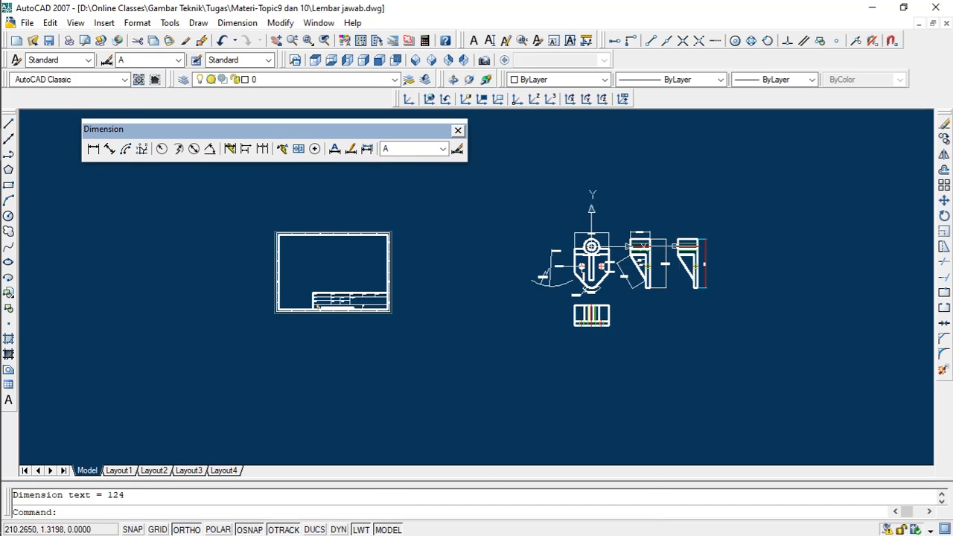
pyautogui.scroll(1, 672, 288)
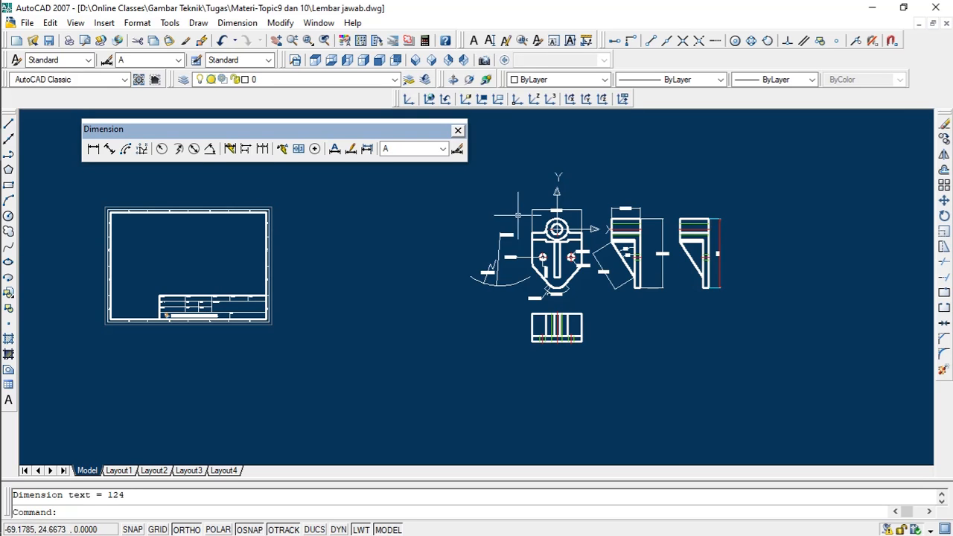
# Delete the original dimensioned front, side and bottom views along with the leftover arc, keeping only the copied side view
pyautogui.click(480, 182)
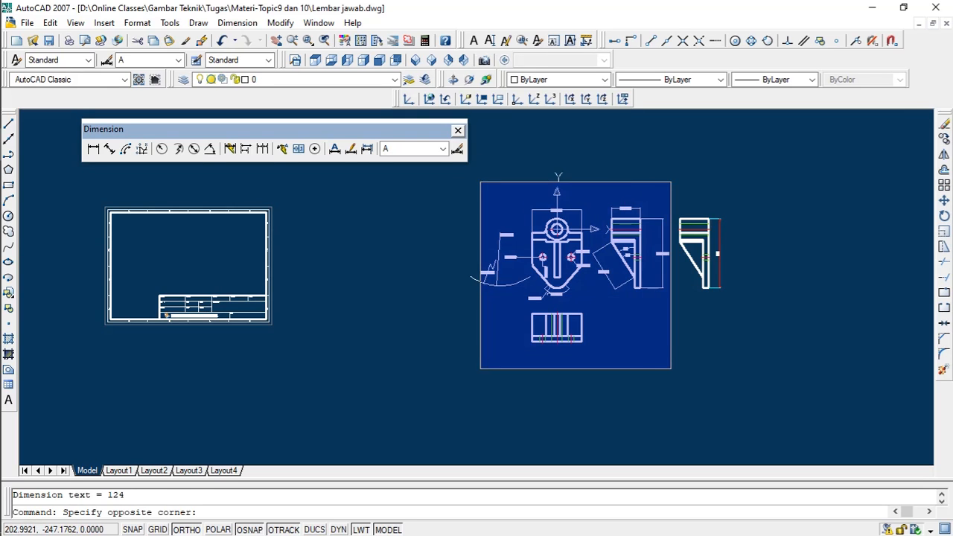
pyautogui.click(670, 368)
pyautogui.press('Delete')
pyautogui.click(457, 261)
pyautogui.click(557, 316)
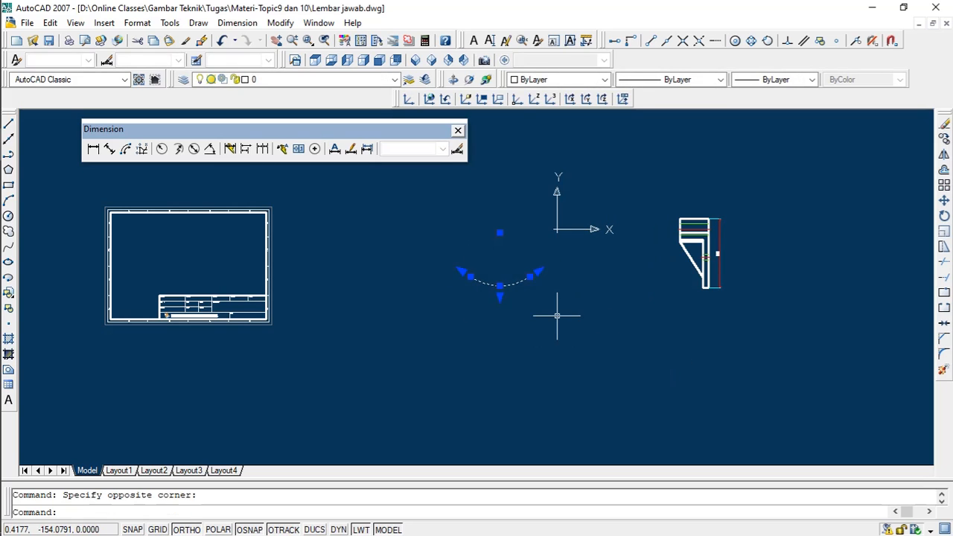
pyautogui.press('Delete')
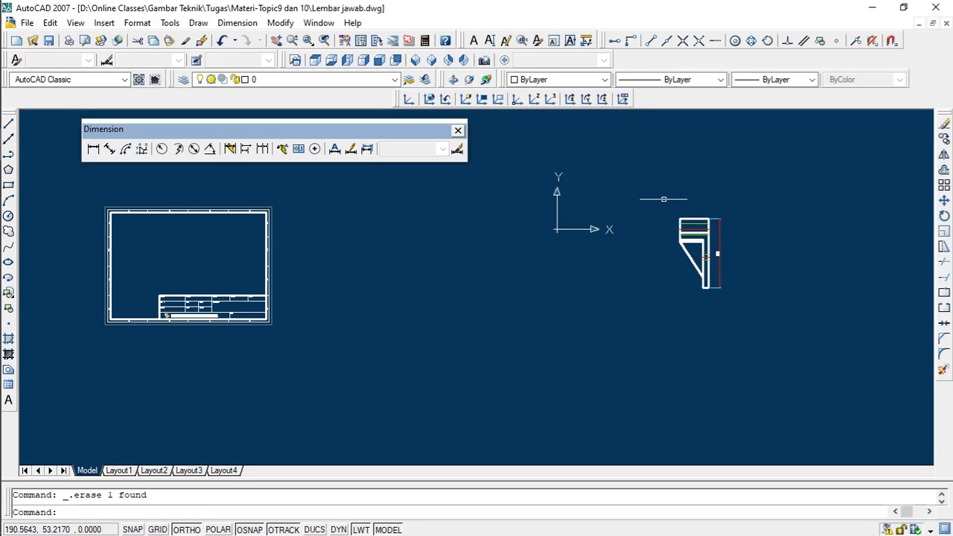
# Examine the remaining side view with its height dimension and compare its size with the empty title-block sheet
pyautogui.scroll(-2, 642, 260)
pyautogui.scroll(4, 704, 263)
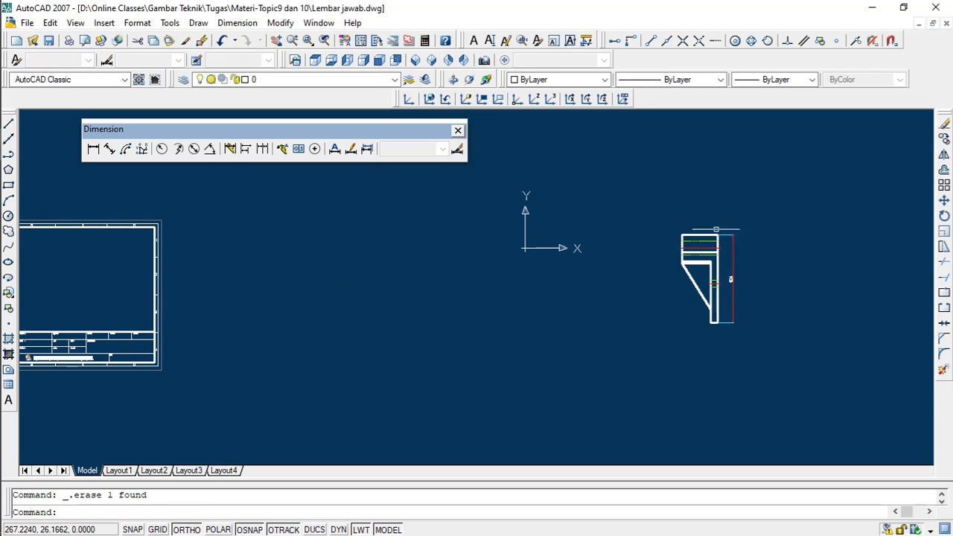
pyautogui.scroll(3, 702, 269)
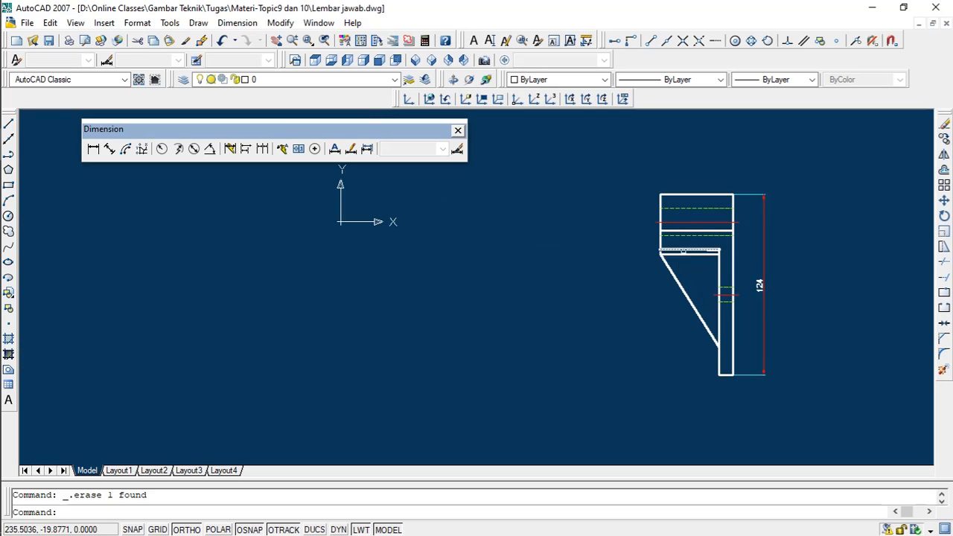
pyautogui.scroll(-4, 699, 249)
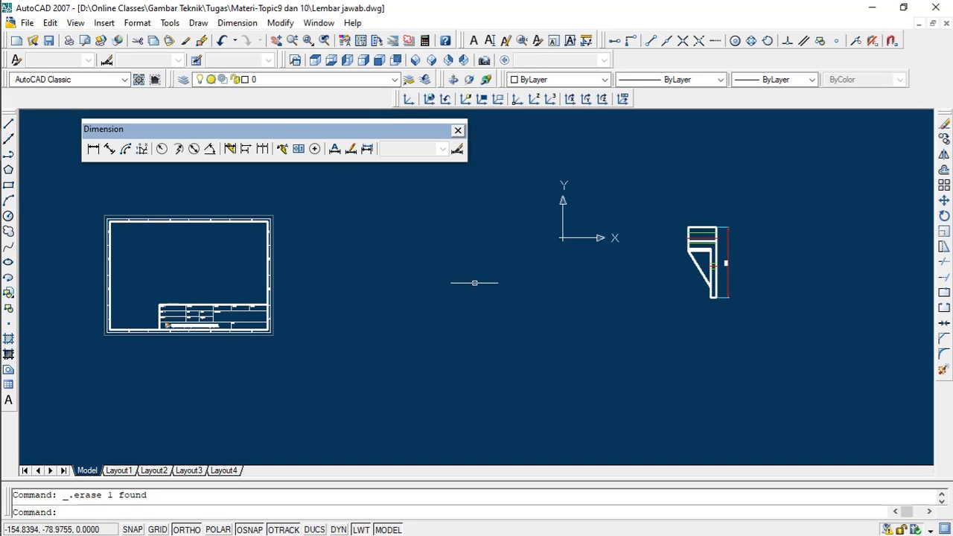
pyautogui.moveTo(479, 289); pyautogui.dragTo(570, 309, button='middle')
pyautogui.scroll(3, 238, 298)
pyautogui.scroll(-2, 238, 298)
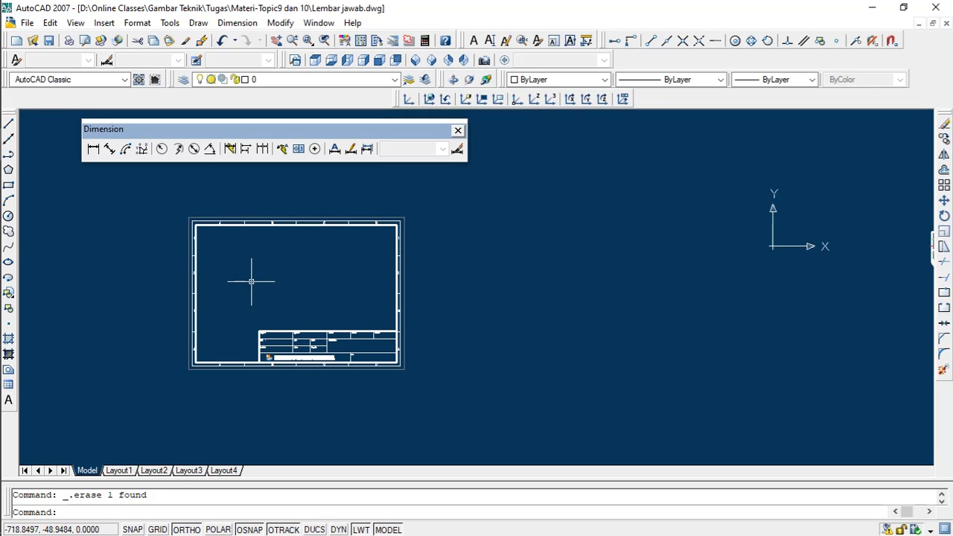
pyautogui.scroll(-2, 251, 280)
pyautogui.scroll(1, 278, 276)
pyautogui.scroll(-2, 282, 273)
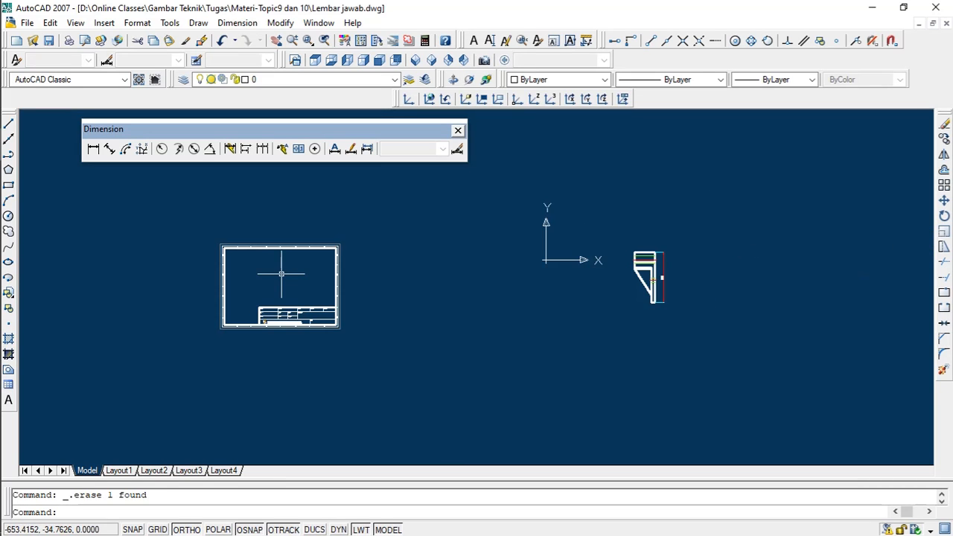
pyautogui.scroll(2, 283, 274)
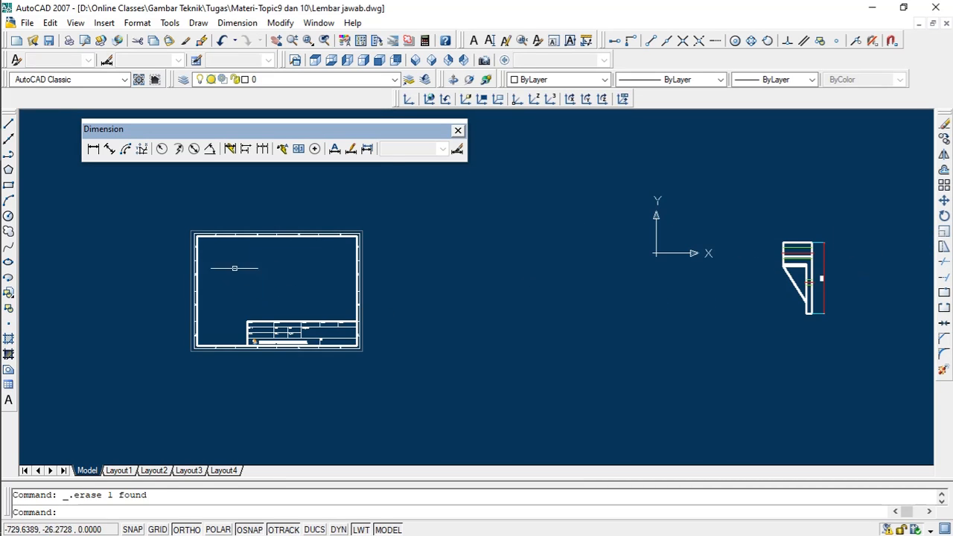
# Move the side view together with its height dimension into the title-block sheet with Ortho off
pyautogui.click(769, 223)
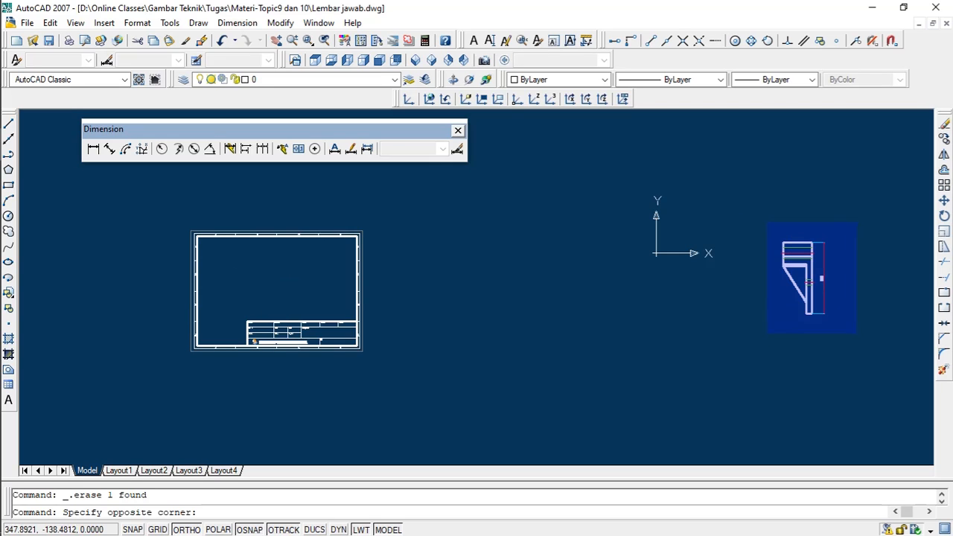
pyautogui.click(859, 342)
pyautogui.write('m')
pyautogui.press('Return')
pyautogui.click(807, 291)
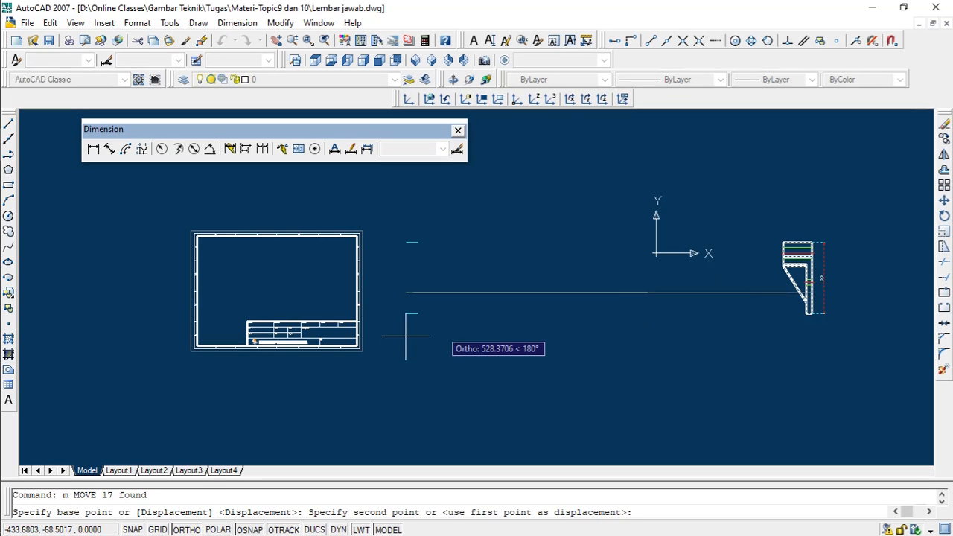
pyautogui.press('F8')
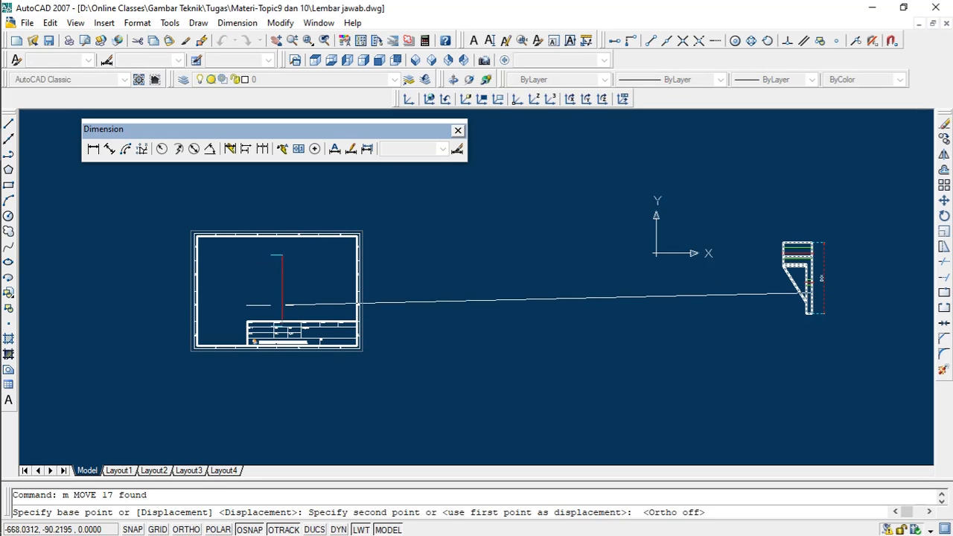
pyautogui.scroll(5, 272, 298)
pyautogui.click(267, 290)
pyautogui.scroll(-4, 389, 287)
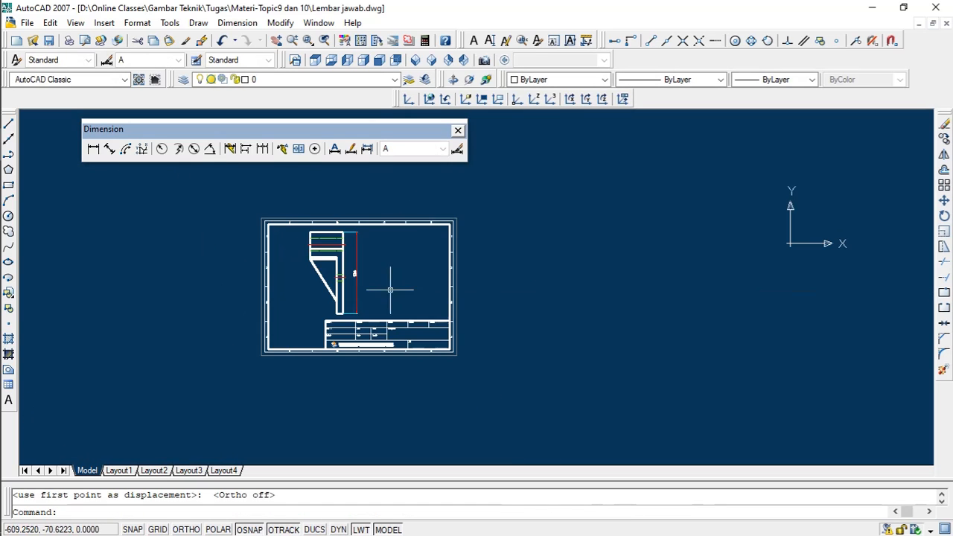
# Examine how the side view and its height dimension fit within the sheet's border and title block
pyautogui.scroll(2, 305, 261)
pyautogui.scroll(2, 329, 260)
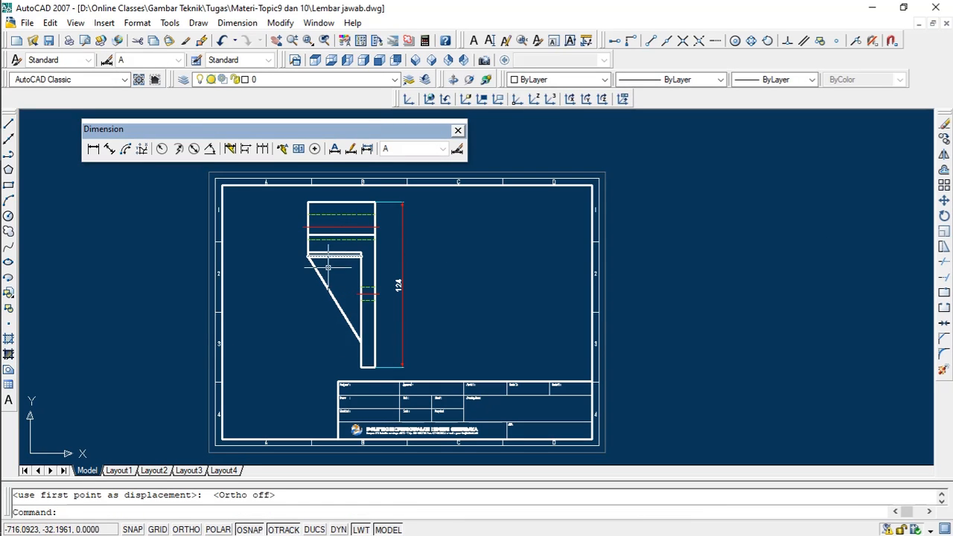
pyautogui.scroll(-2, 315, 270)
pyautogui.scroll(2, 320, 268)
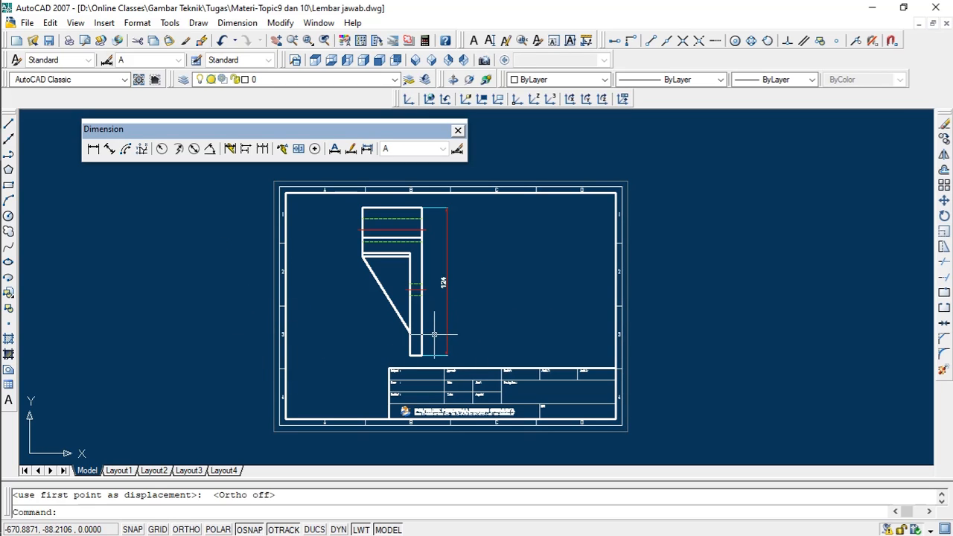
pyautogui.scroll(-2, 434, 334)
pyautogui.scroll(4, 427, 332)
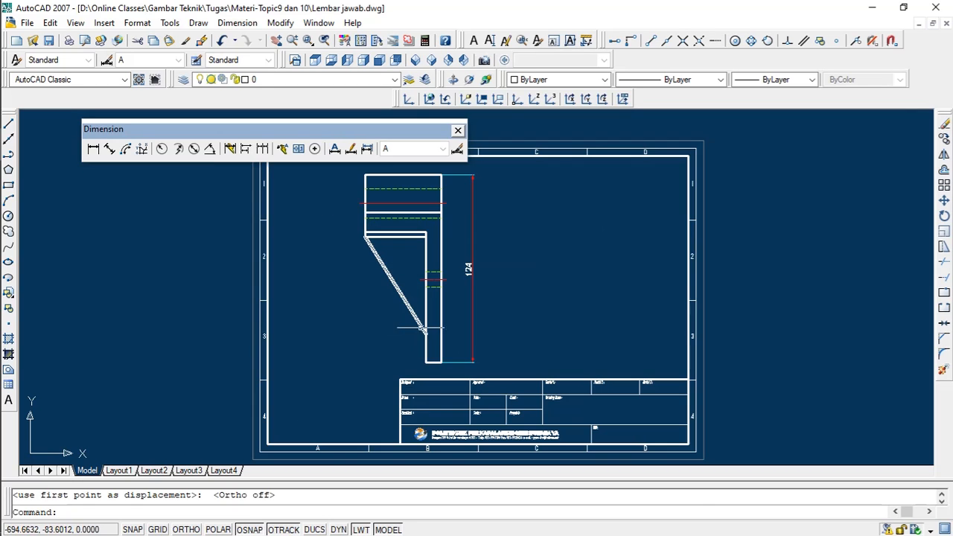
pyautogui.scroll(-2, 421, 327)
pyautogui.scroll(2, 379, 321)
pyautogui.scroll(-3, 387, 320)
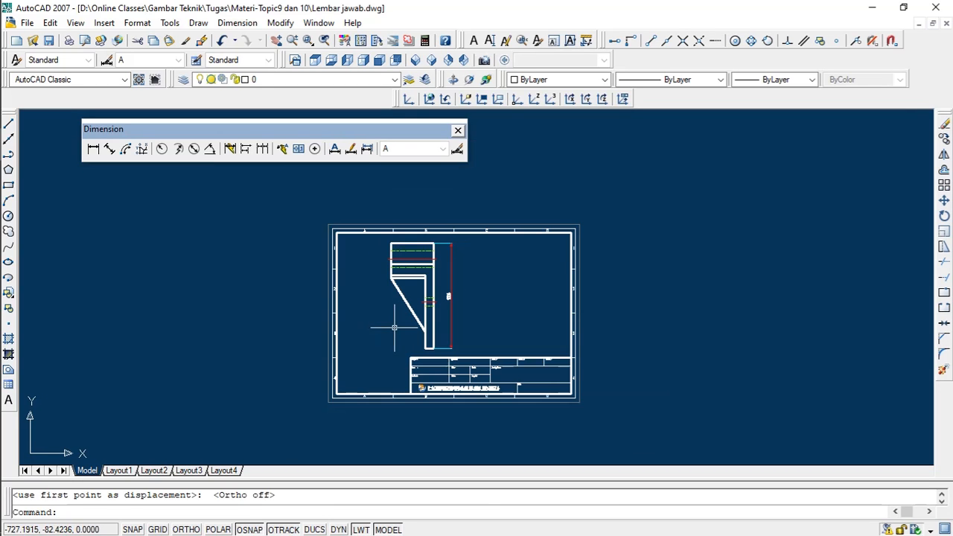
pyautogui.scroll(2, 405, 287)
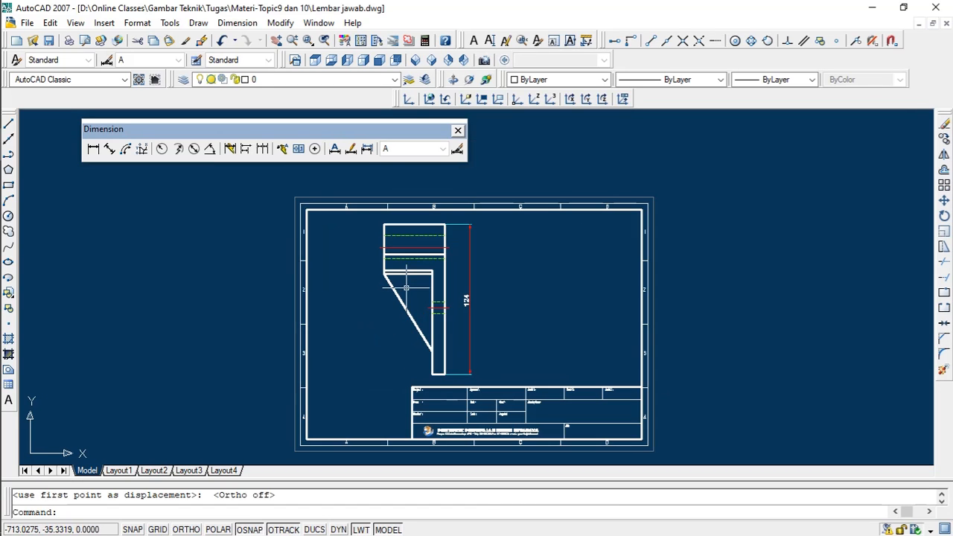
pyautogui.scroll(-2, 406, 287)
pyautogui.scroll(2, 383, 323)
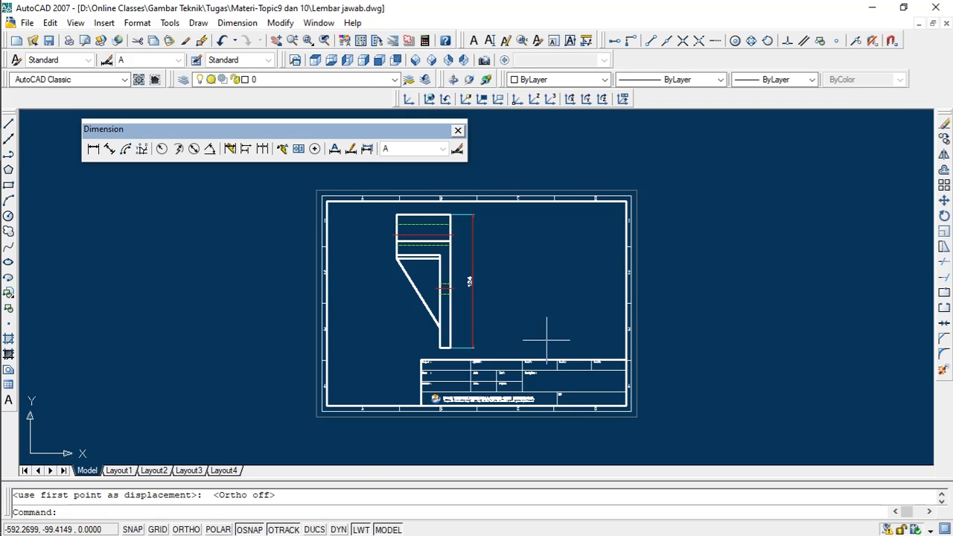
pyautogui.scroll(2, 468, 281)
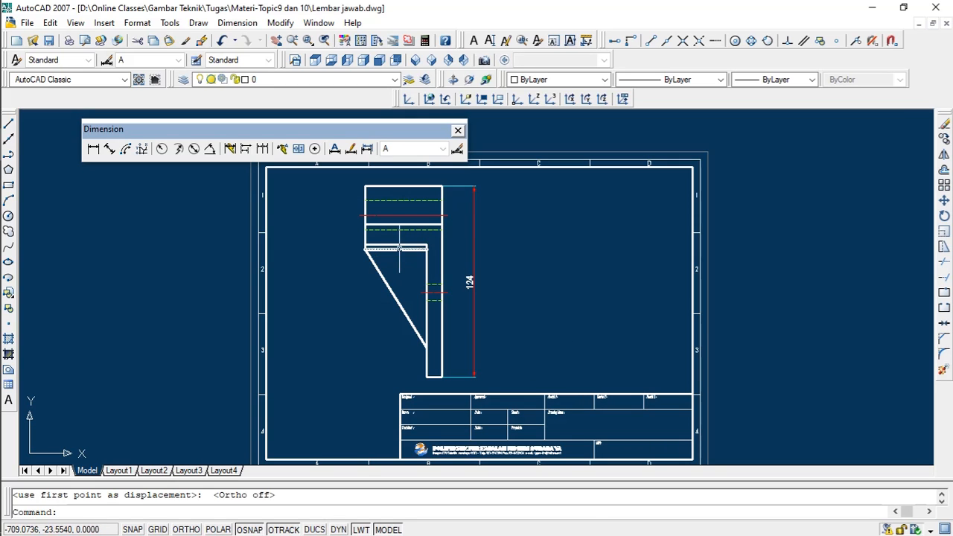
pyautogui.scroll(-2, 445, 253)
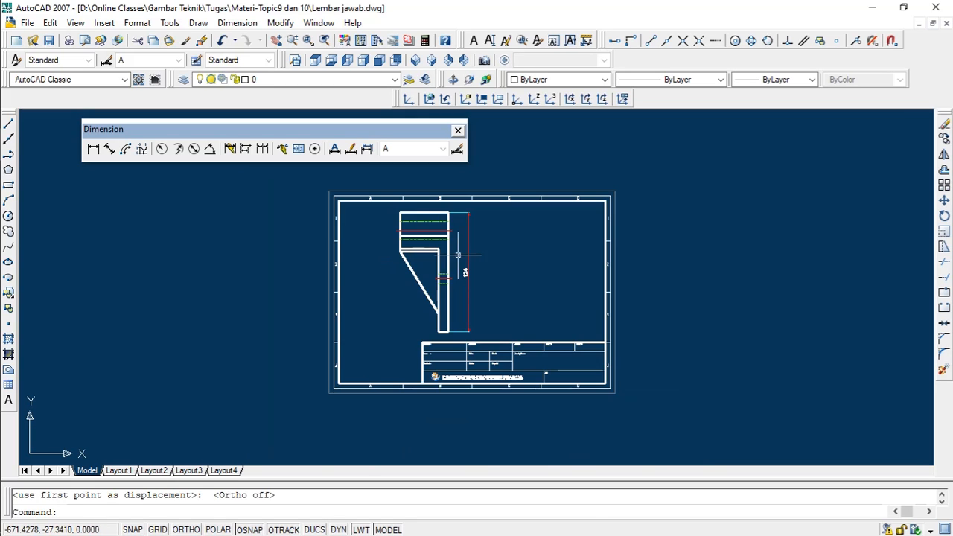
# Copy the side view and its height dimension horizontally with Ortho on, placing the copy outside the sheet's right border
pyautogui.click(392, 206)
pyautogui.click(487, 338)
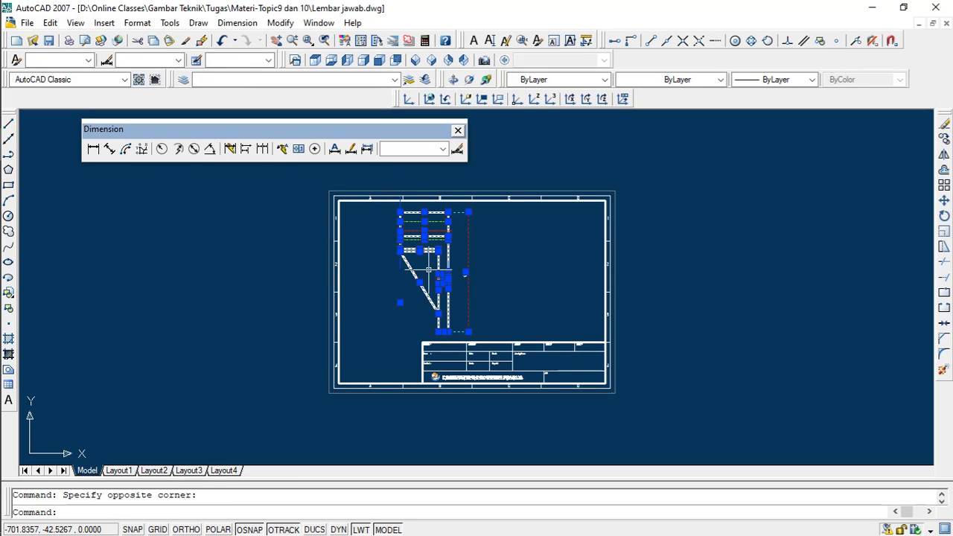
pyautogui.write('co')
pyautogui.press('Return')
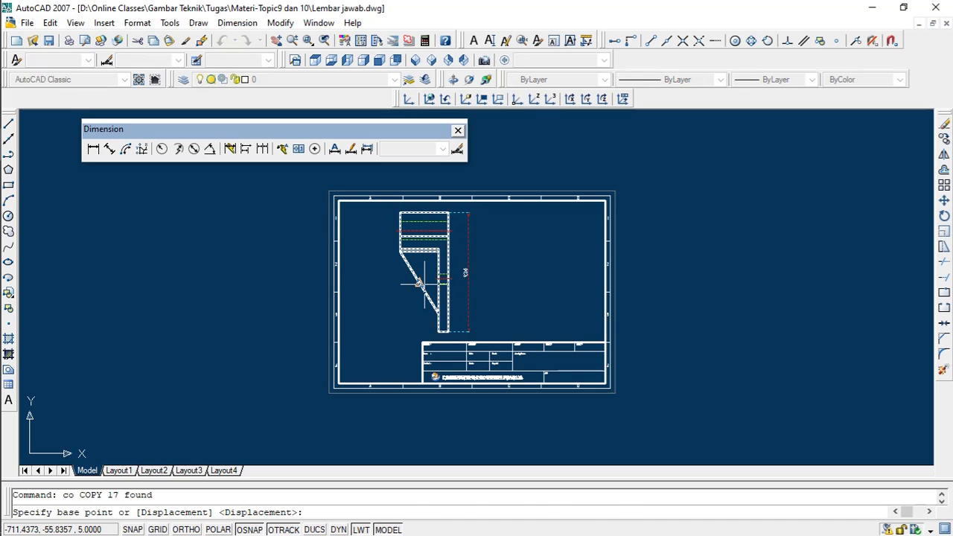
pyautogui.click(439, 282)
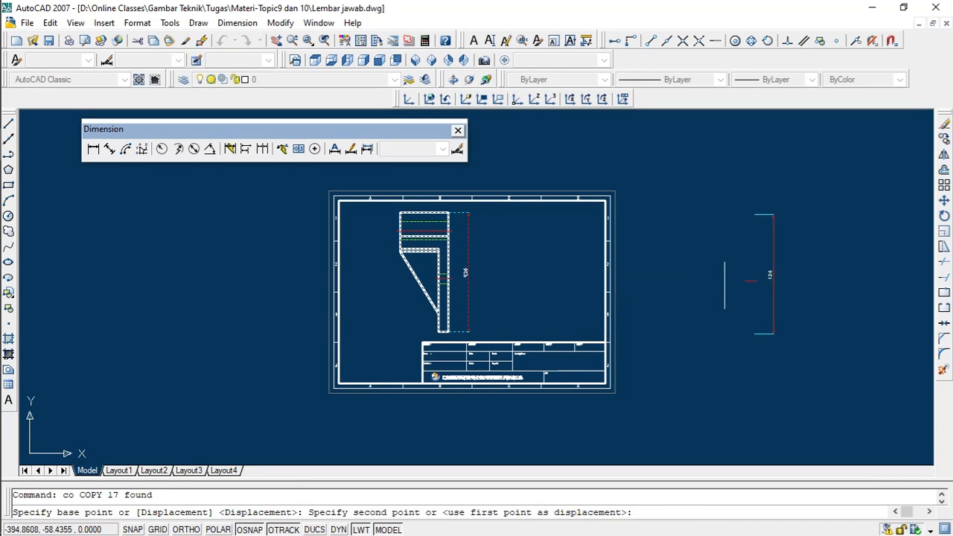
pyautogui.press('F8')
pyautogui.click(693, 319)
pyautogui.press('Escape')
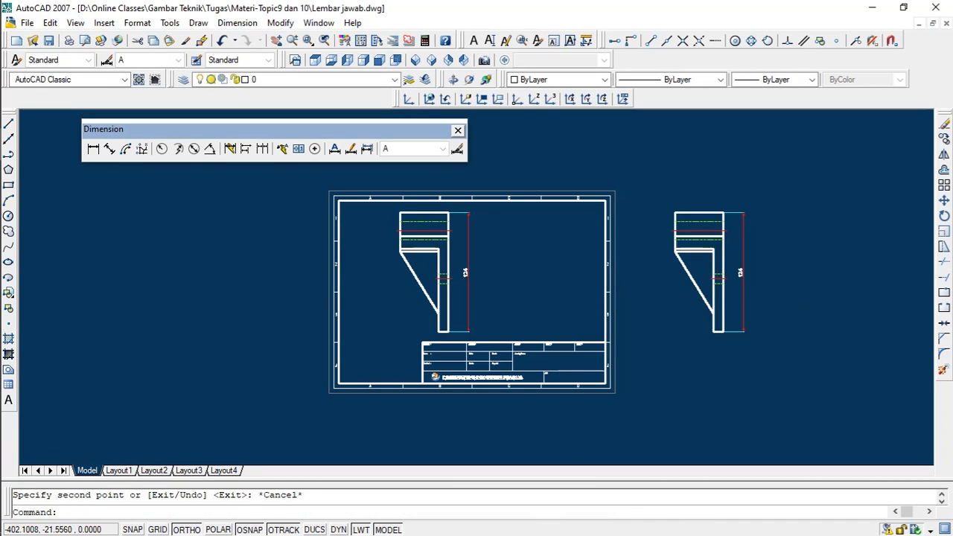
# Scale the side view and its height dimension inside the title-block sheet by a factor of 0.5
pyautogui.scroll(3, 725, 281)
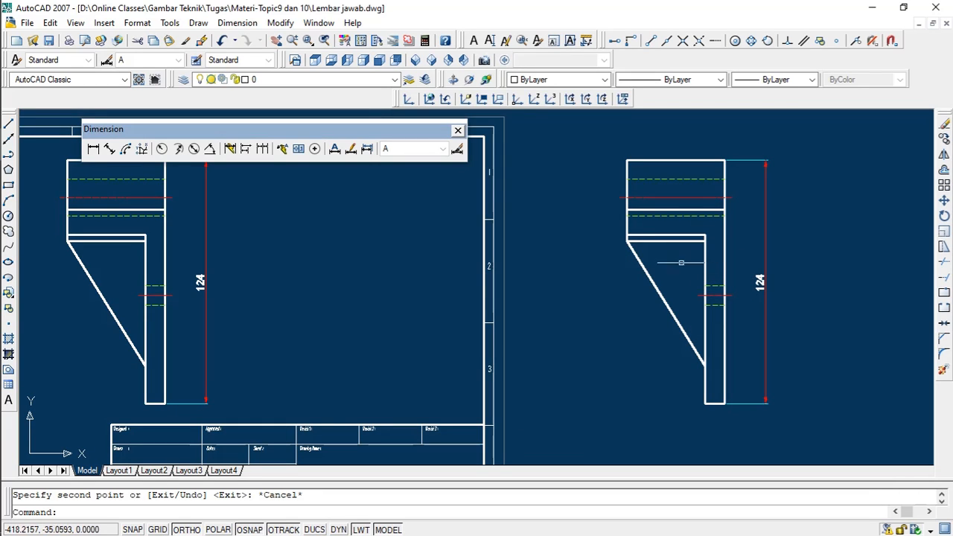
pyautogui.scroll(-3, 701, 287)
pyautogui.scroll(3, 536, 271)
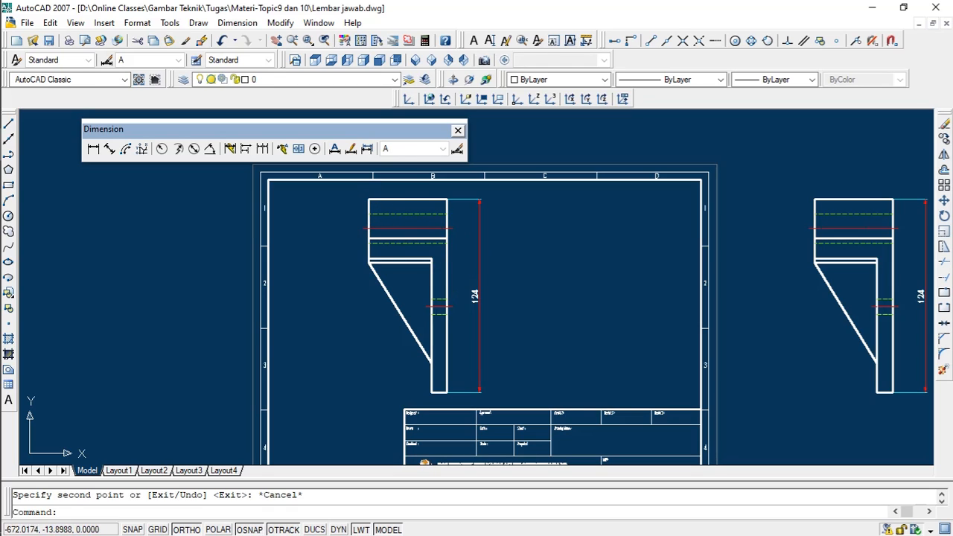
pyautogui.scroll(-3, 461, 250)
pyautogui.scroll(2, 506, 268)
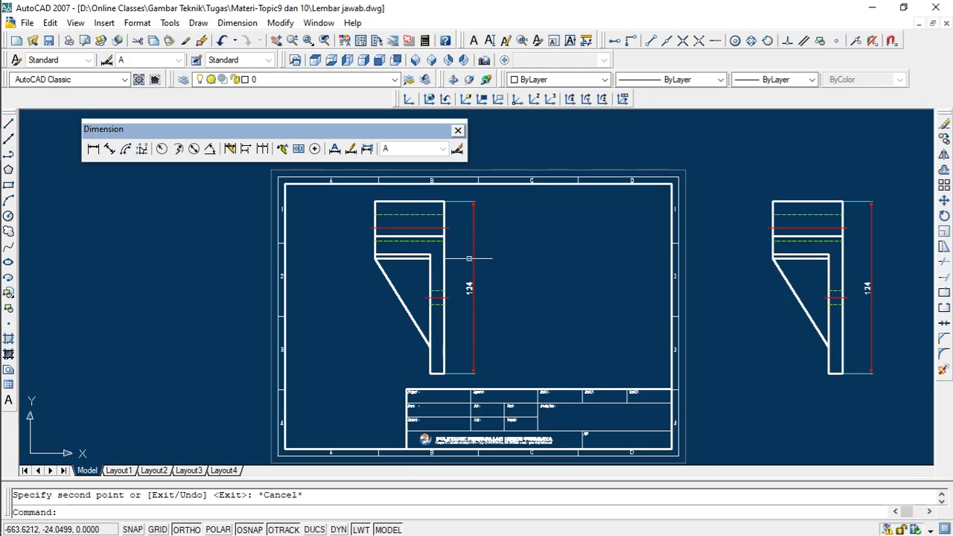
pyautogui.click(369, 196)
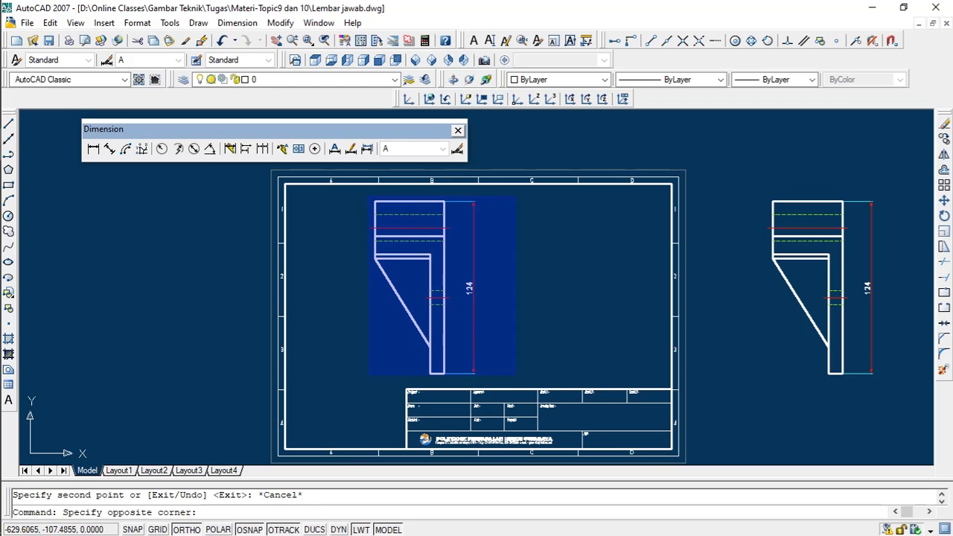
pyautogui.click(515, 375)
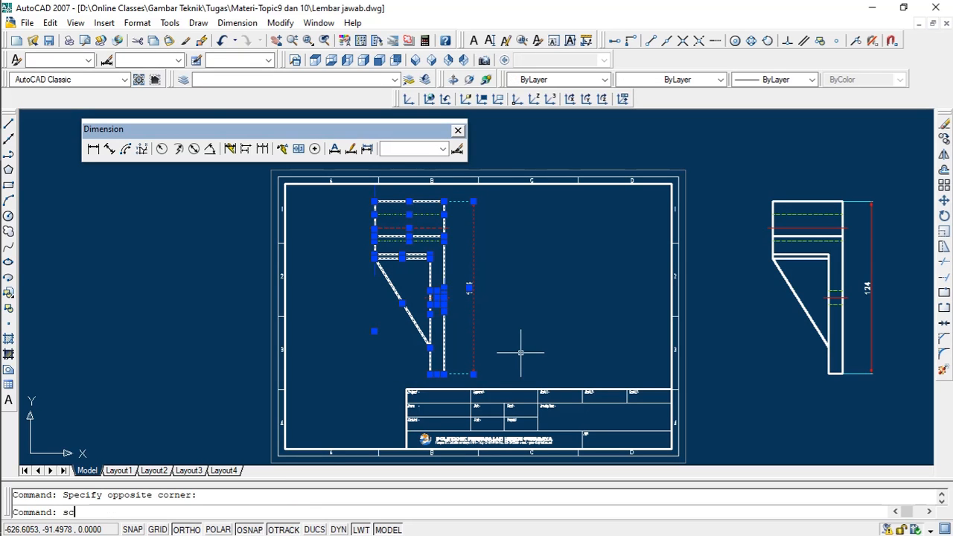
pyautogui.write('sc')
pyautogui.press('Return')
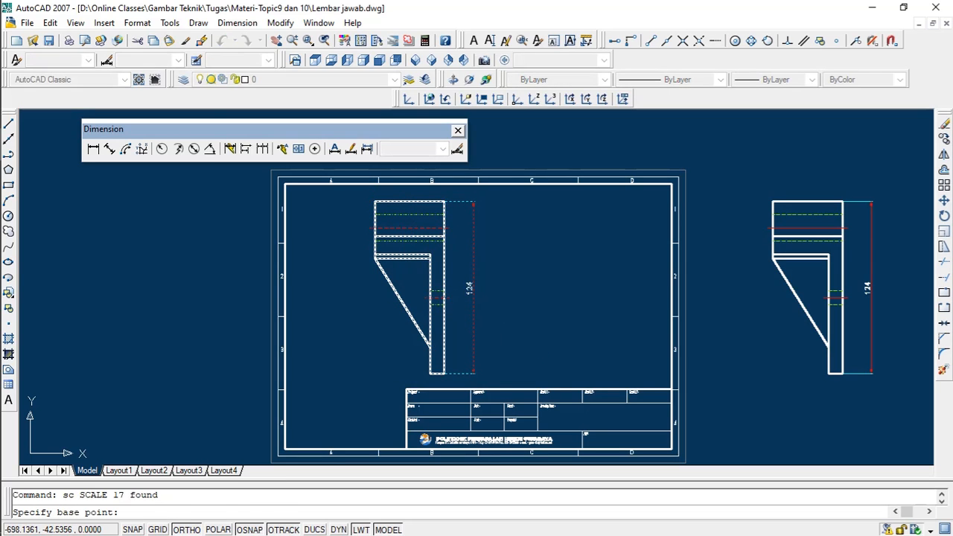
pyautogui.click(430, 284)
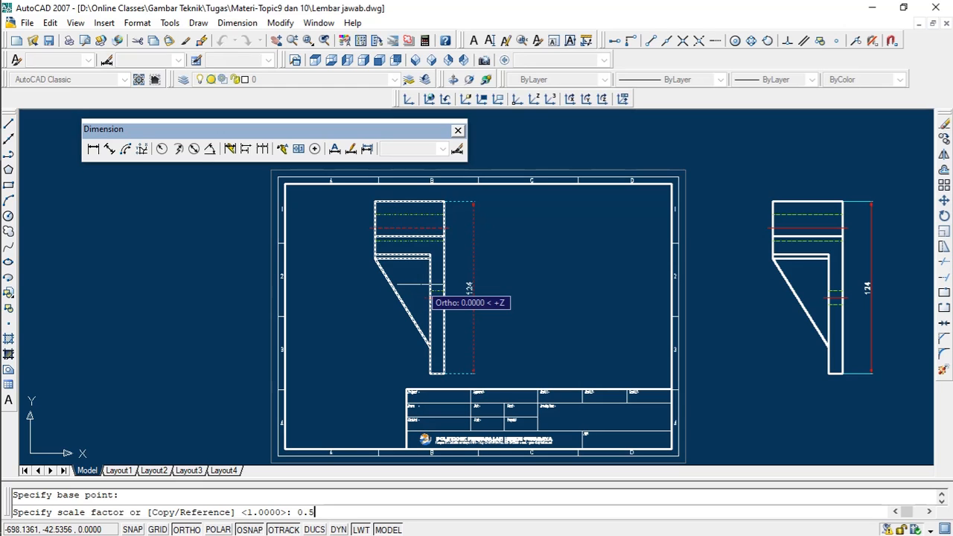
pyautogui.press('Return')
# Compare the scaled side view and its height dimension on the sheet with the unscaled copy beside it
pyautogui.scroll(1, 471, 280)
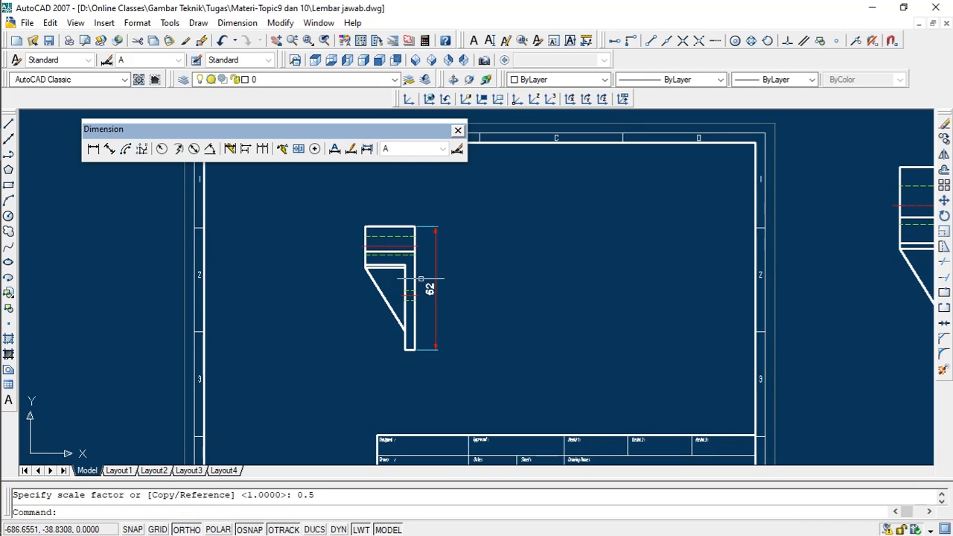
pyautogui.scroll(-1, 420, 279)
pyautogui.moveTo(650, 277); pyautogui.dragTo(509, 277, button='middle')
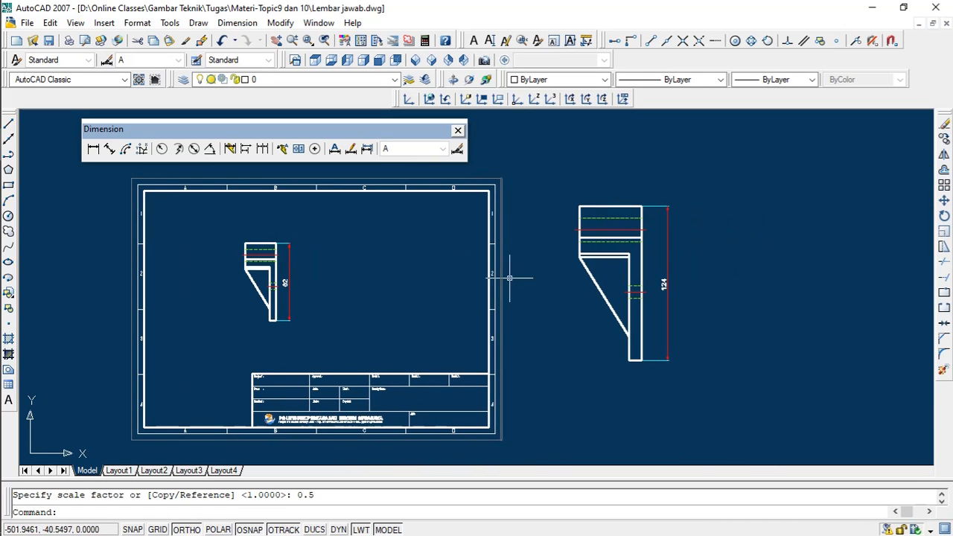
pyautogui.scroll(1, 281, 276)
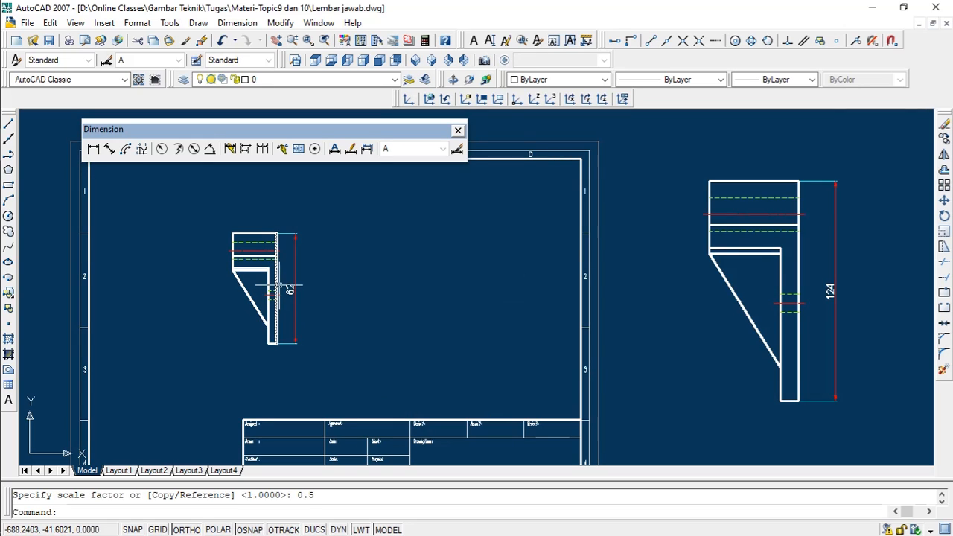
pyautogui.scroll(2, 295, 275)
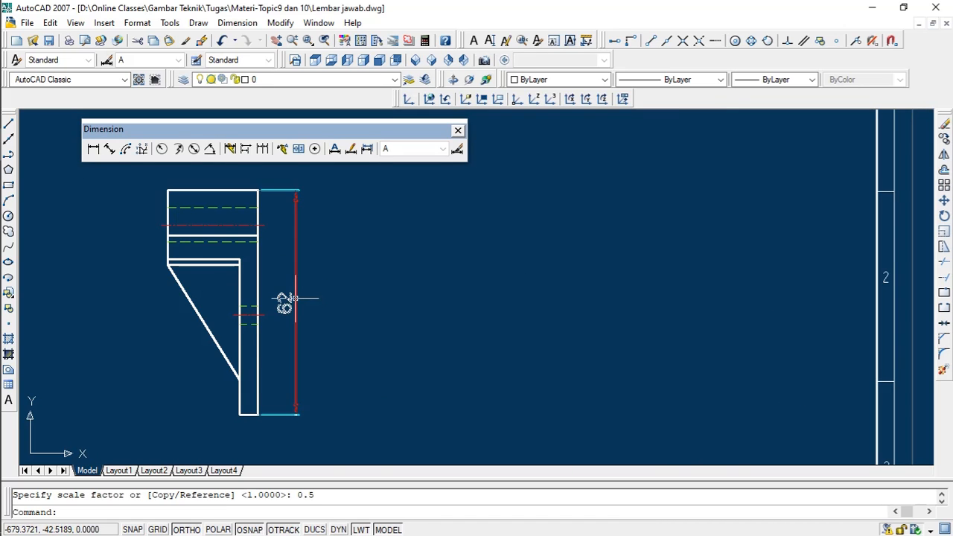
pyautogui.scroll(-1, 295, 297)
pyautogui.scroll(-2, 291, 297)
pyautogui.scroll(2, 289, 301)
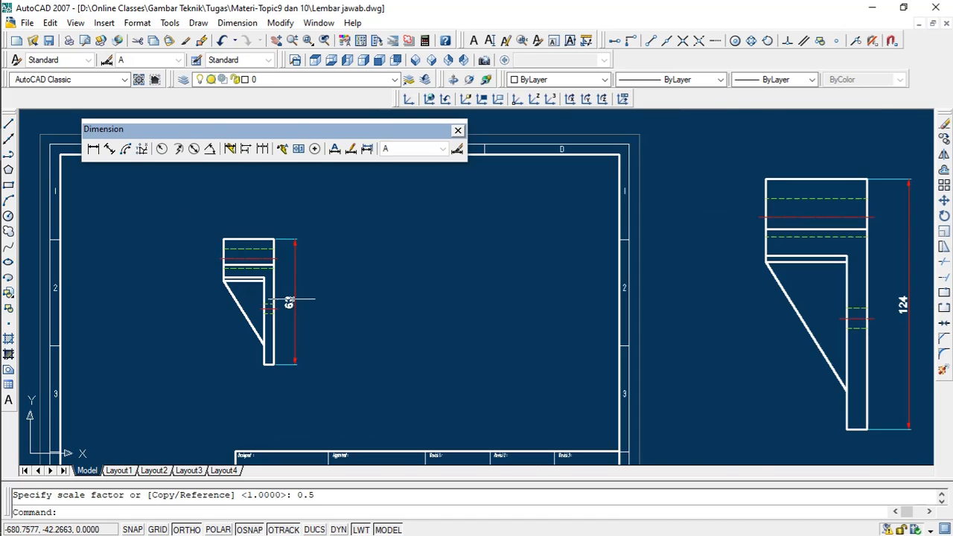
pyautogui.scroll(1, 290, 301)
pyautogui.scroll(-1, 290, 301)
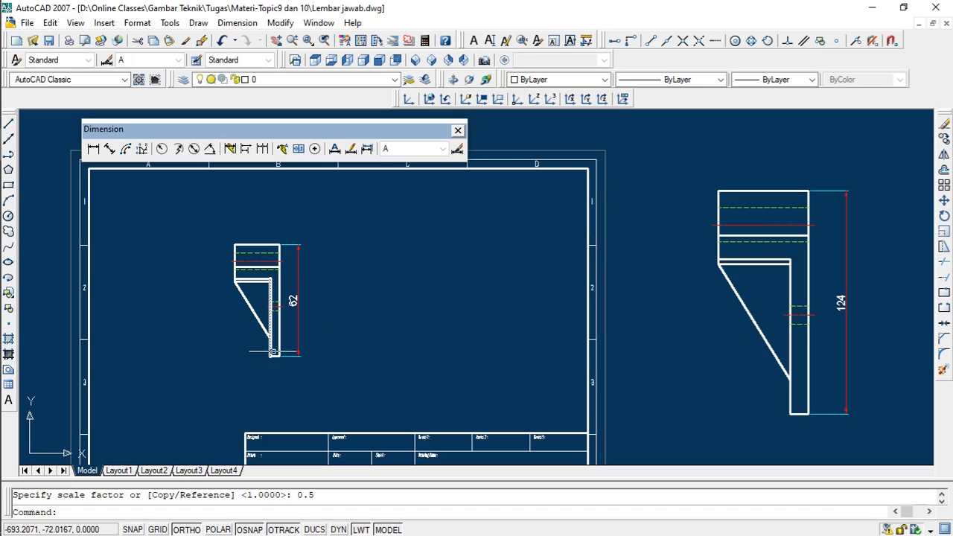
pyautogui.scroll(2, 286, 317)
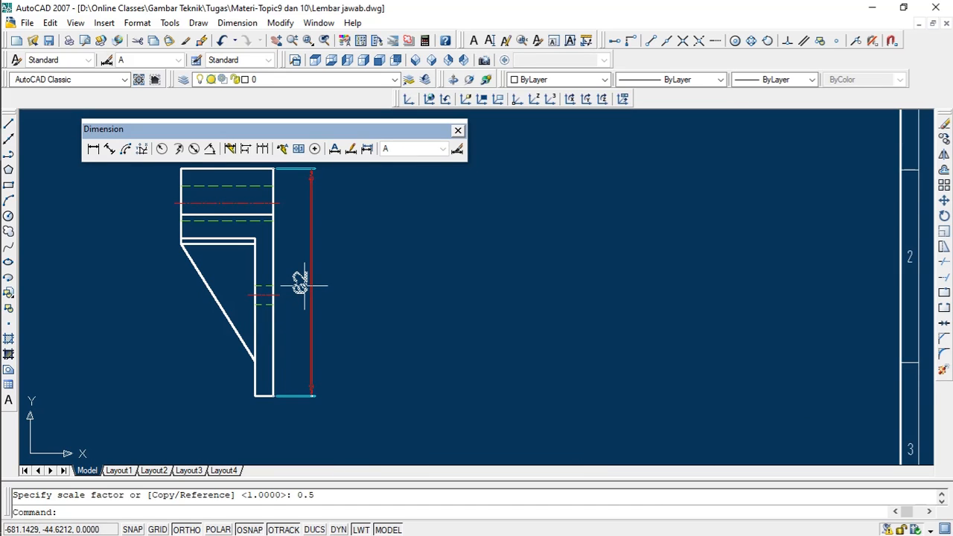
pyautogui.scroll(-4, 304, 285)
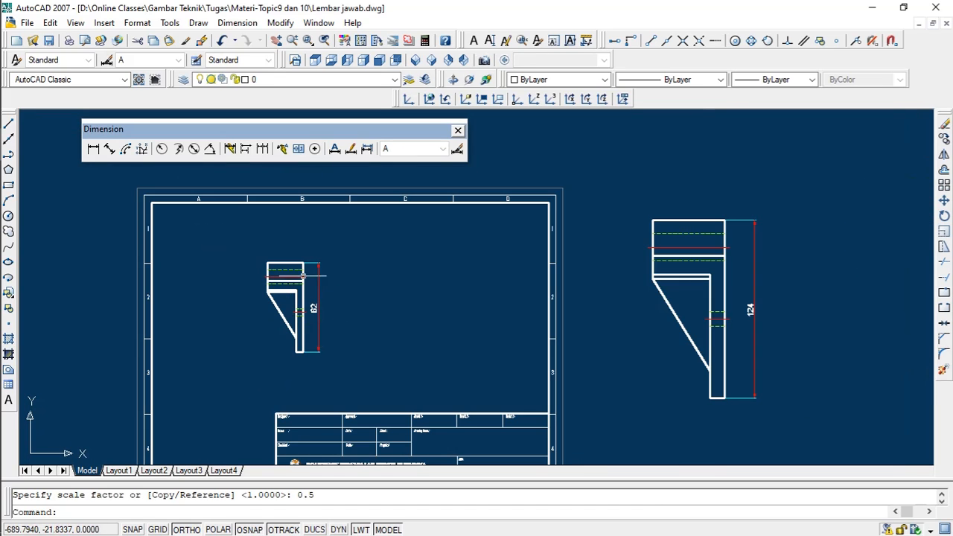
pyautogui.scroll(1, 276, 330)
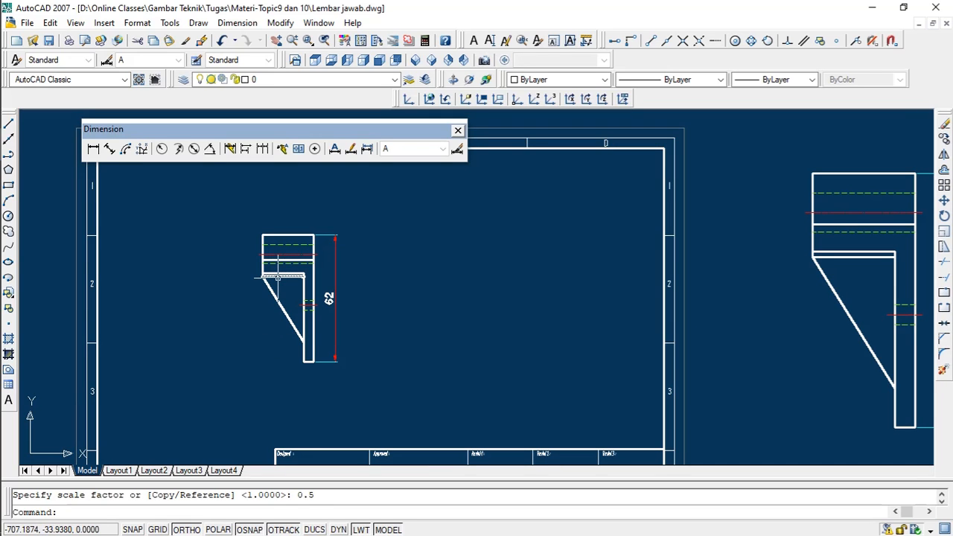
pyautogui.scroll(-1, 329, 301)
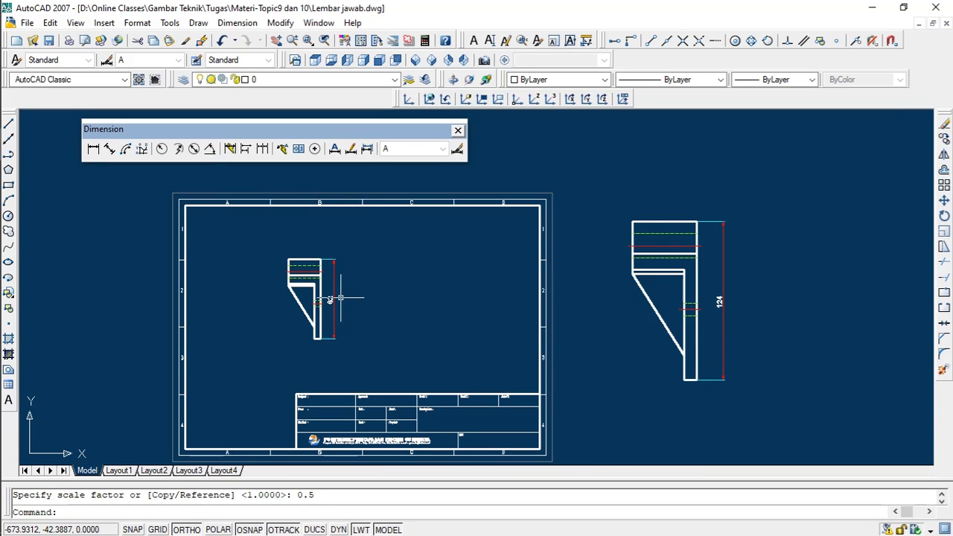
pyautogui.scroll(3, 340, 297)
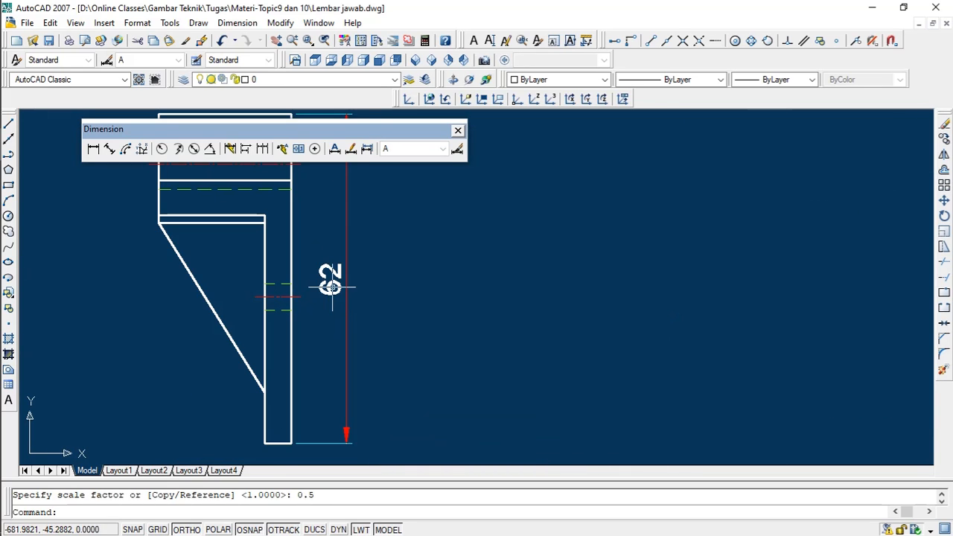
pyautogui.scroll(-3, 331, 286)
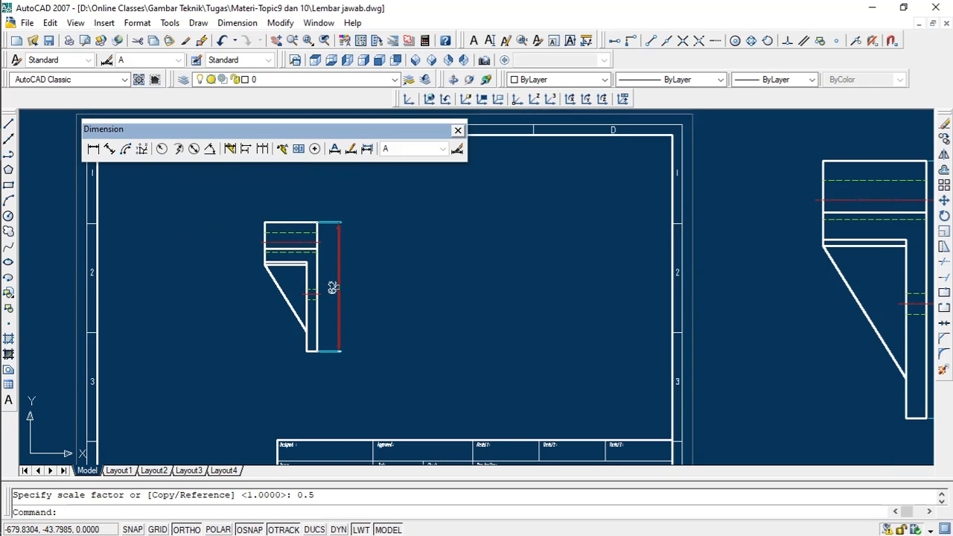
pyautogui.scroll(-2, 339, 288)
pyautogui.moveTo(452, 277); pyautogui.dragTo(391, 287, button='middle')
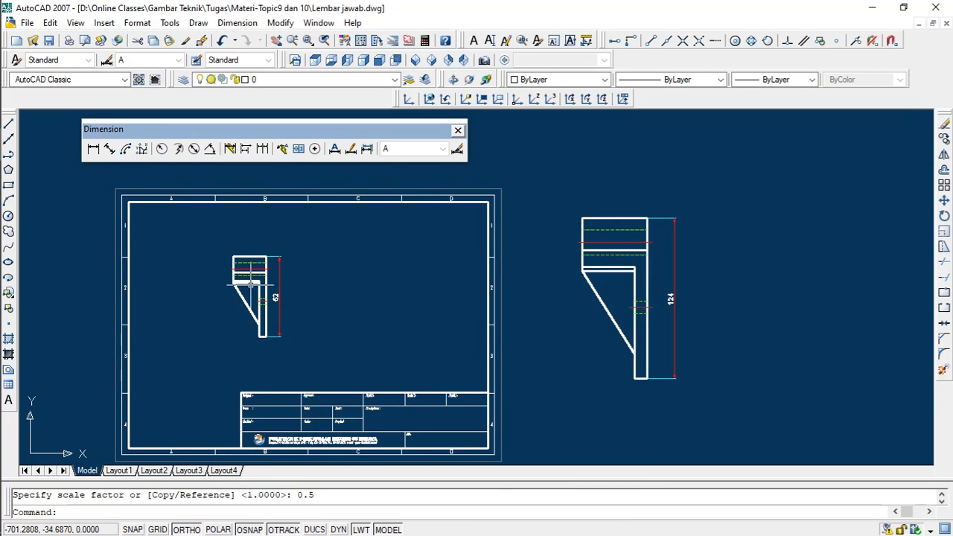
pyautogui.scroll(3, 251, 286)
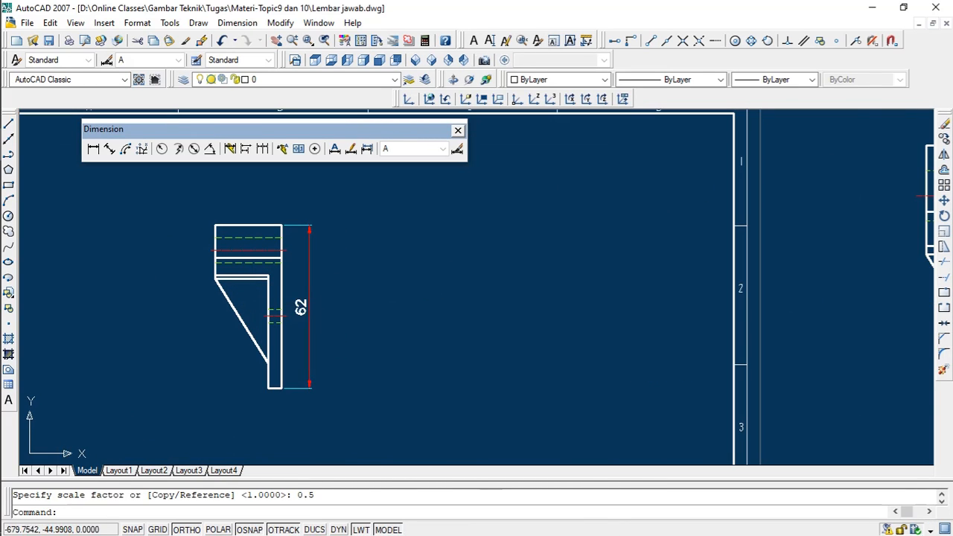
pyautogui.scroll(-4, 376, 282)
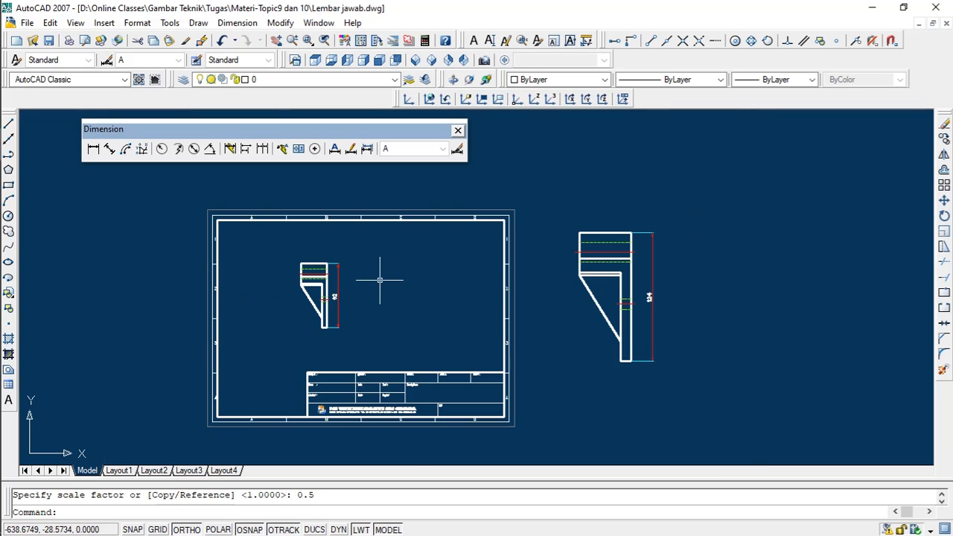
pyautogui.scroll(2, 385, 280)
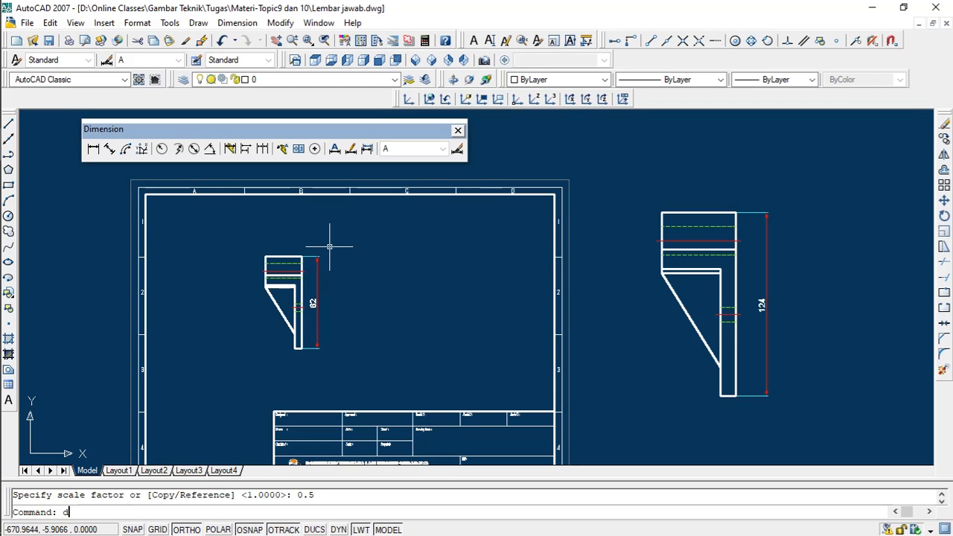
# Start a new dimension style based on style A and try to name it A (1:2)
pyautogui.press('Return')
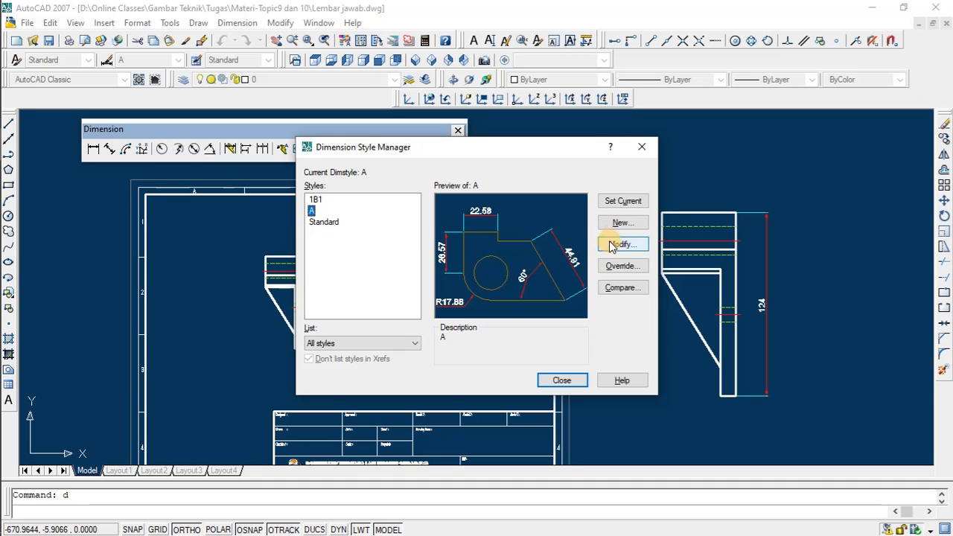
pyautogui.click(623, 223)
pyautogui.click(493, 248)
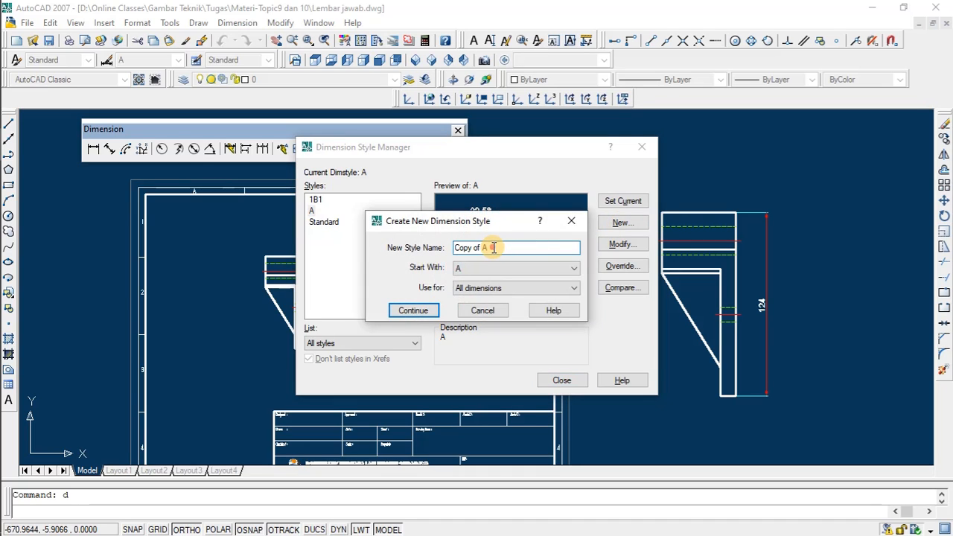
pyautogui.write('A (1')
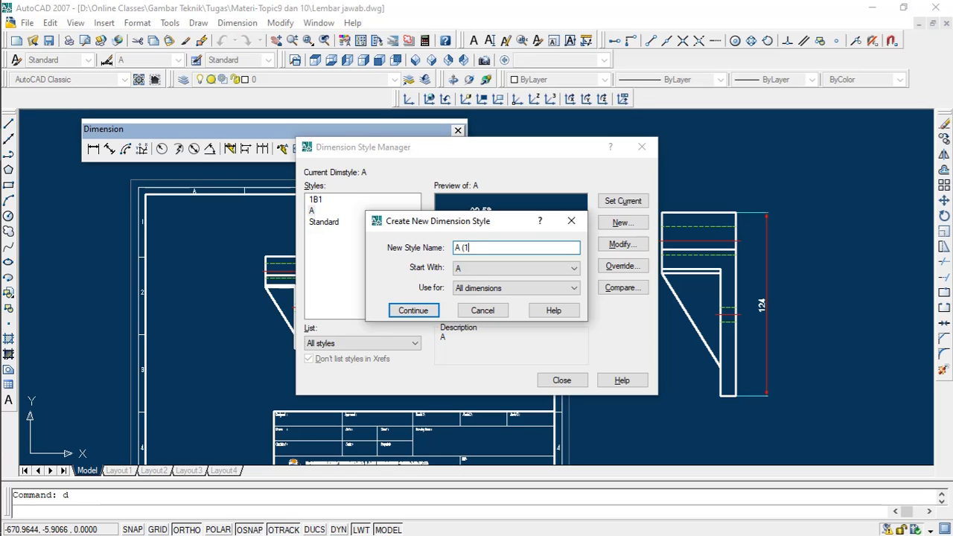
pyautogui.write(':2)')
pyautogui.click(426, 310)
pyautogui.click(515, 305)
# Name the new dimension style A 1B2, starting with A for all dimensions, and continue to its settings
pyautogui.press('BackSpace')
pyautogui.click(491, 248)
pyautogui.click(407, 309)
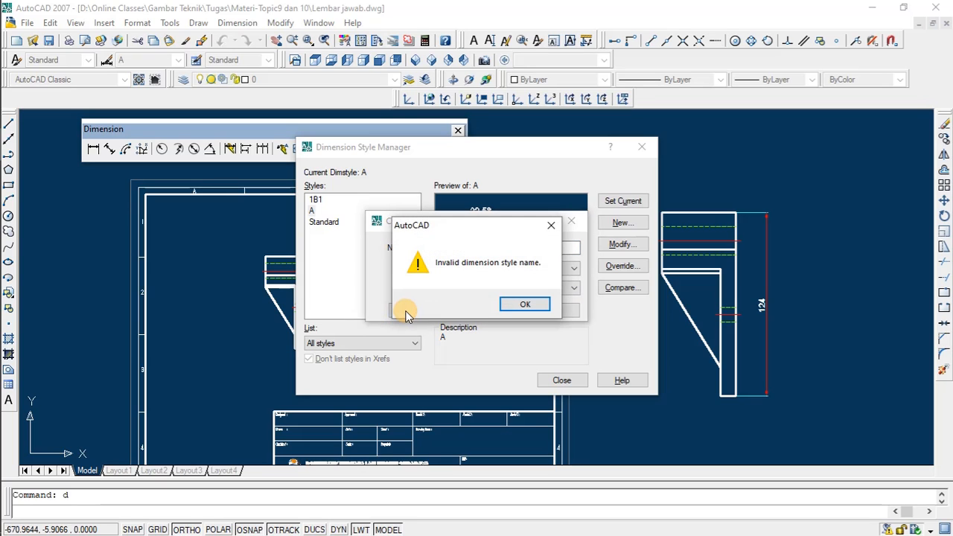
pyautogui.click(518, 306)
pyautogui.click(471, 249)
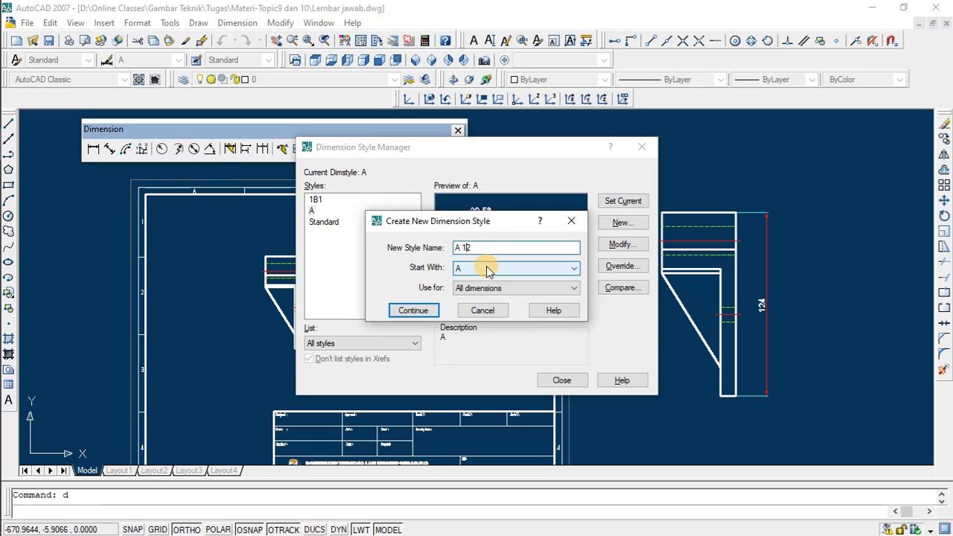
pyautogui.write('B2')
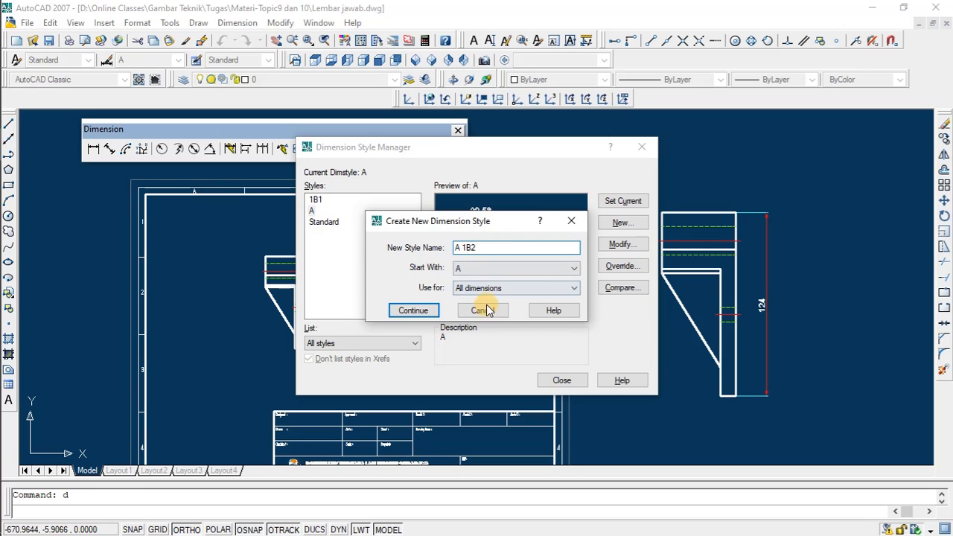
pyautogui.click(421, 311)
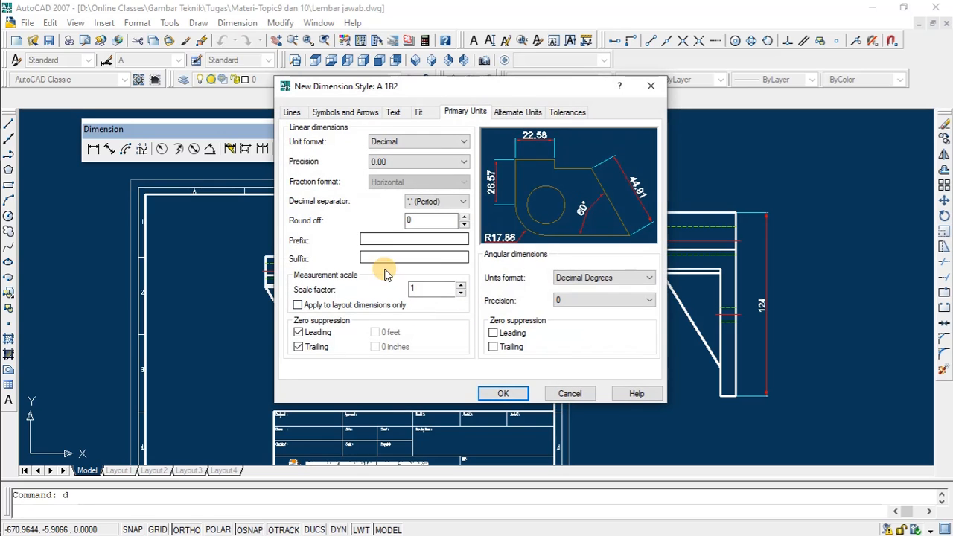
# Set the measurement scale factor of dimension style A 1B2 to 0.5 in its primary units and save the style
pyautogui.moveTo(368, 86); pyautogui.dragTo(515, 99)
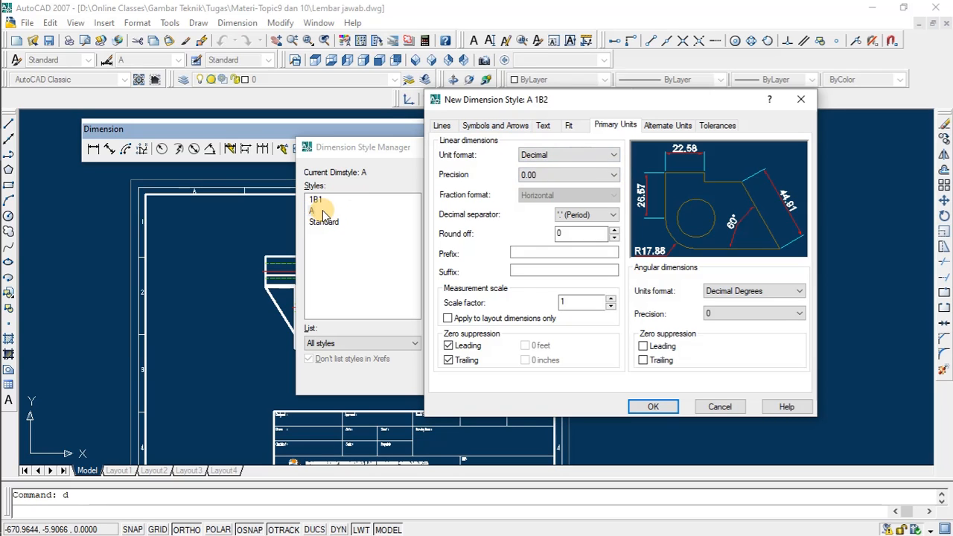
pyautogui.moveTo(546, 99); pyautogui.dragTo(560, 100)
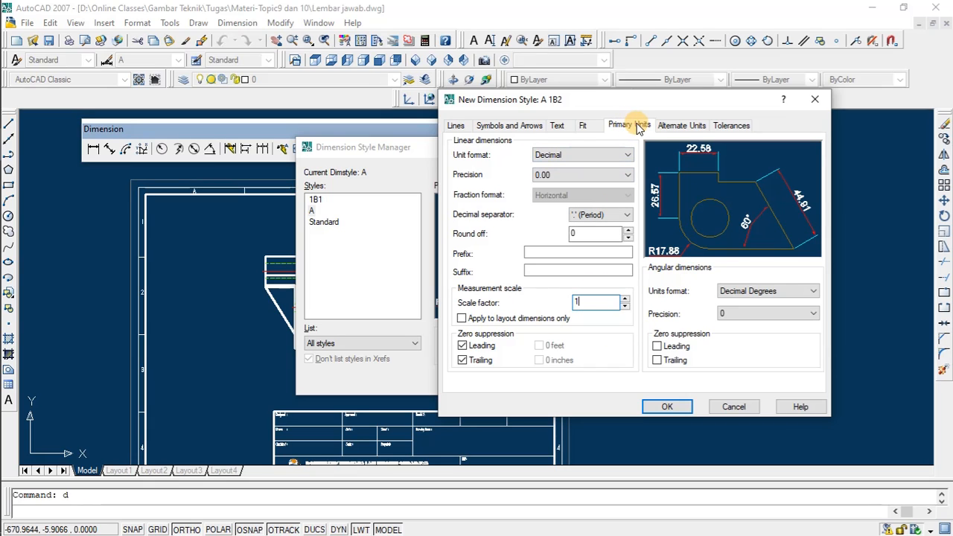
pyautogui.click(583, 301)
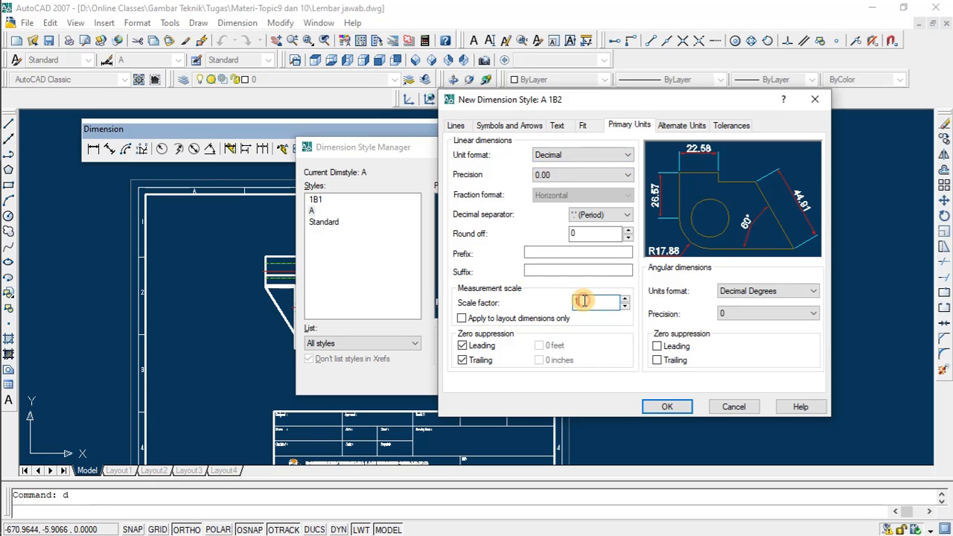
pyautogui.doubleClick(592, 301)
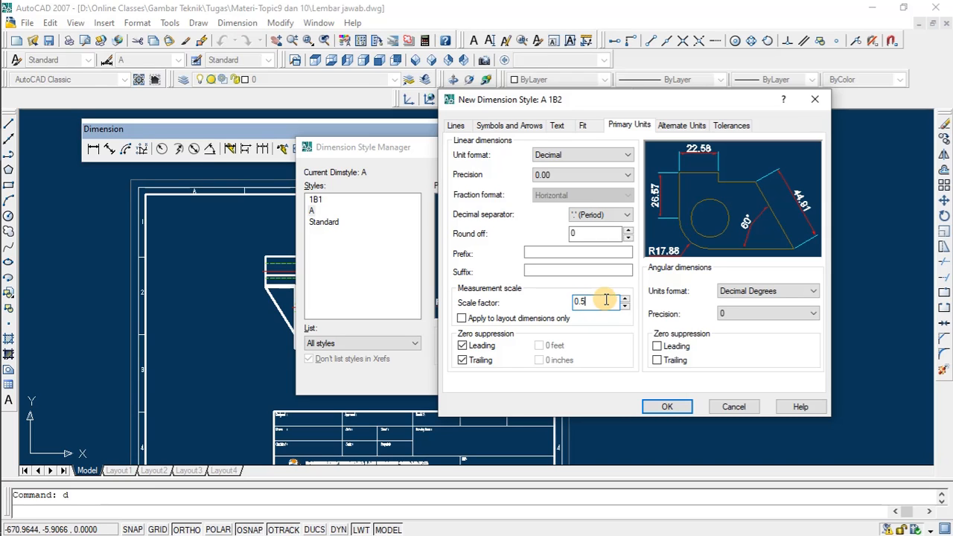
pyautogui.click(667, 408)
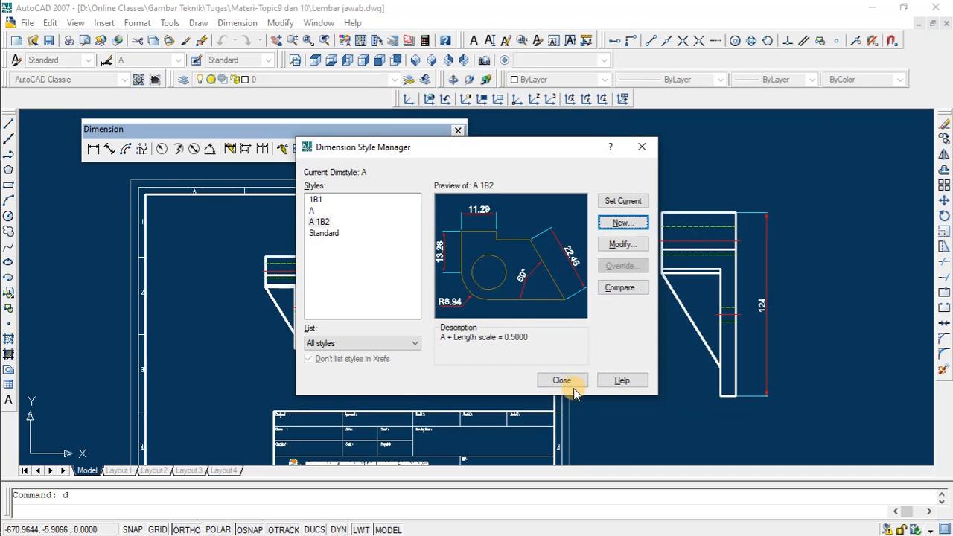
# Apply dimension style A 1B2 to the height dimension of the scaled side view on the sheet
pyautogui.click(566, 379)
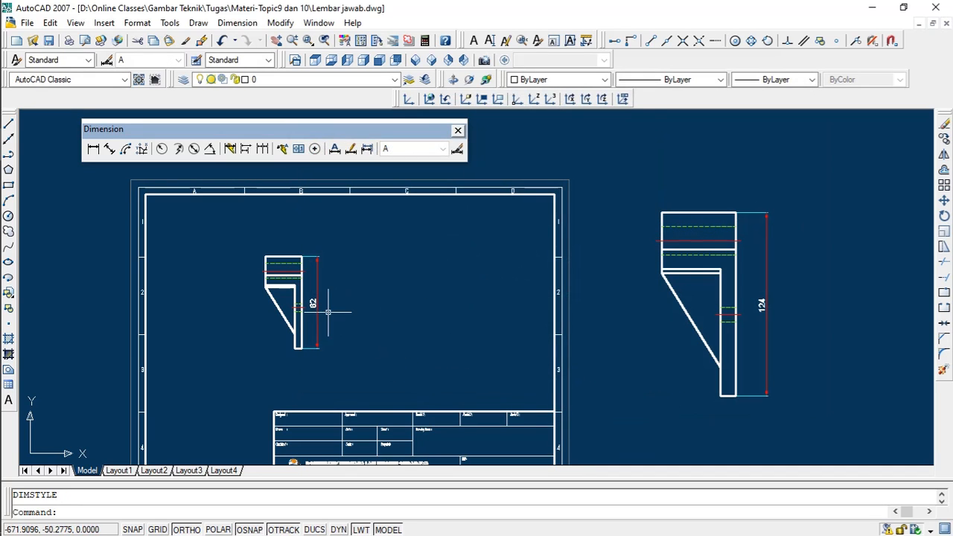
pyautogui.scroll(2, 307, 299)
pyautogui.click(307, 299)
pyautogui.scroll(-3, 320, 298)
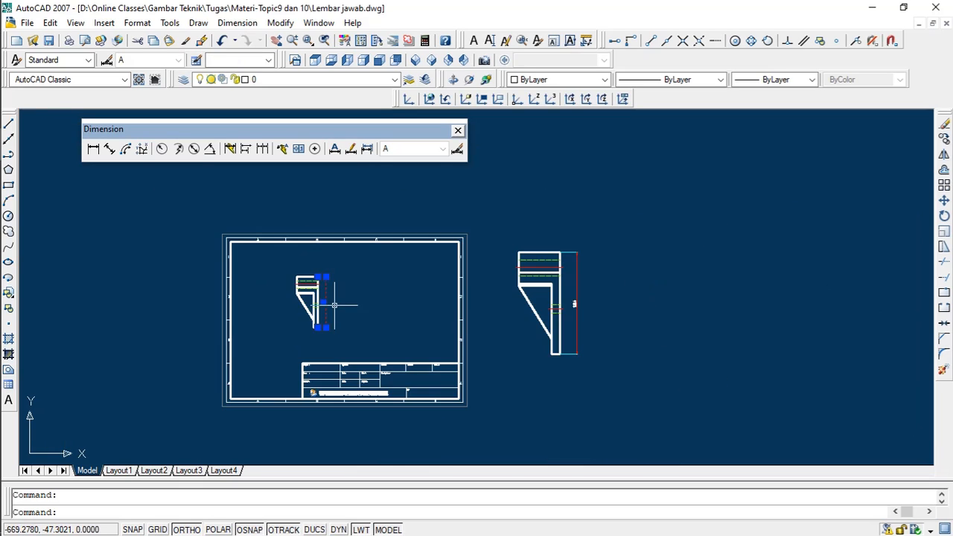
pyautogui.scroll(2, 330, 297)
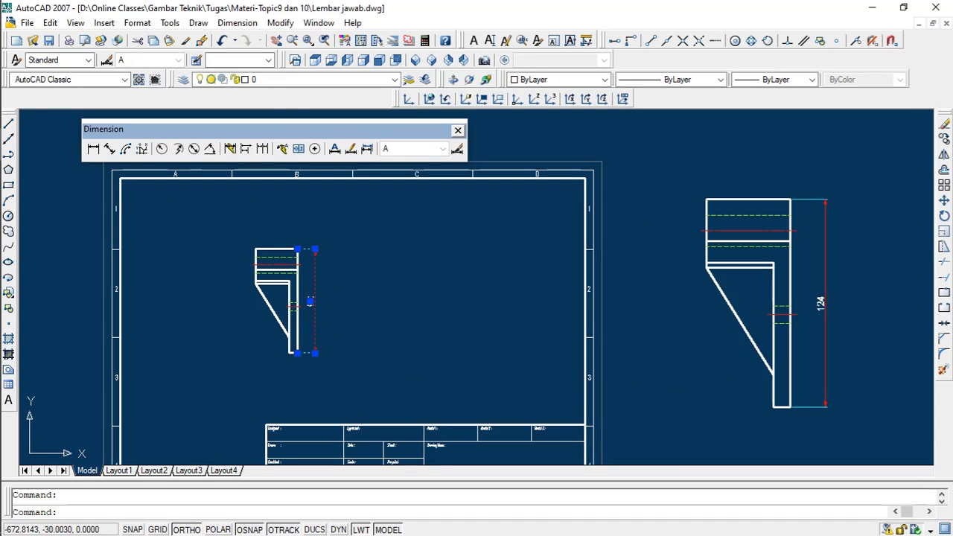
pyautogui.click(153, 60)
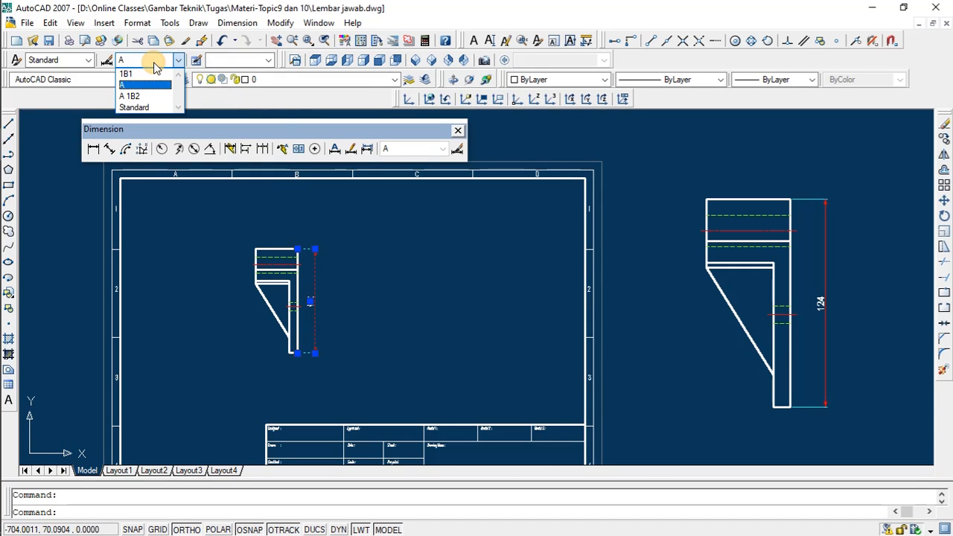
pyautogui.click(142, 99)
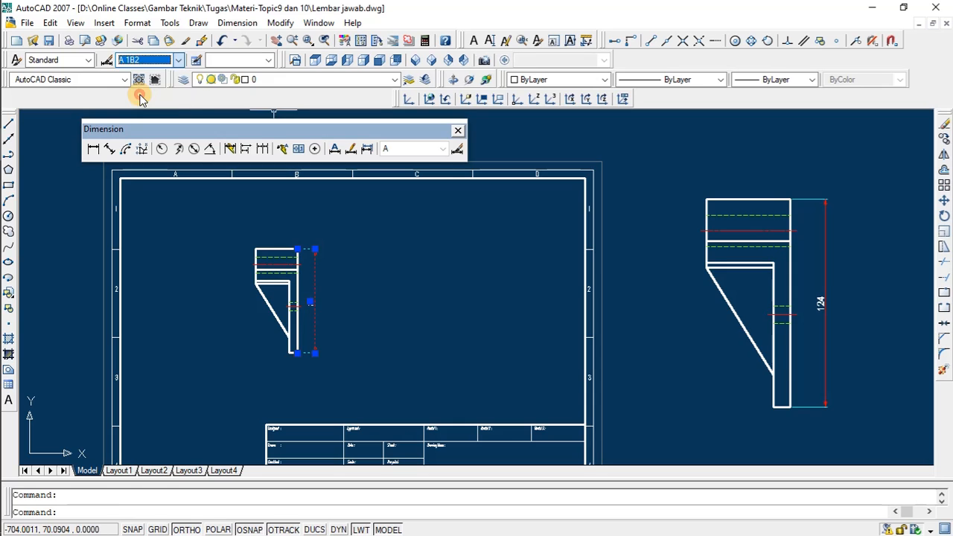
pyautogui.press('Escape')
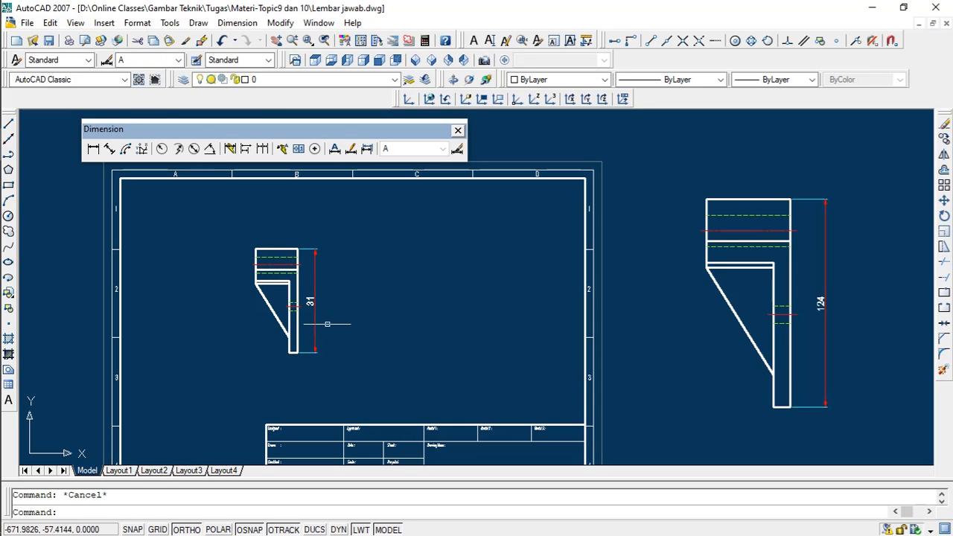
pyautogui.scroll(3, 316, 298)
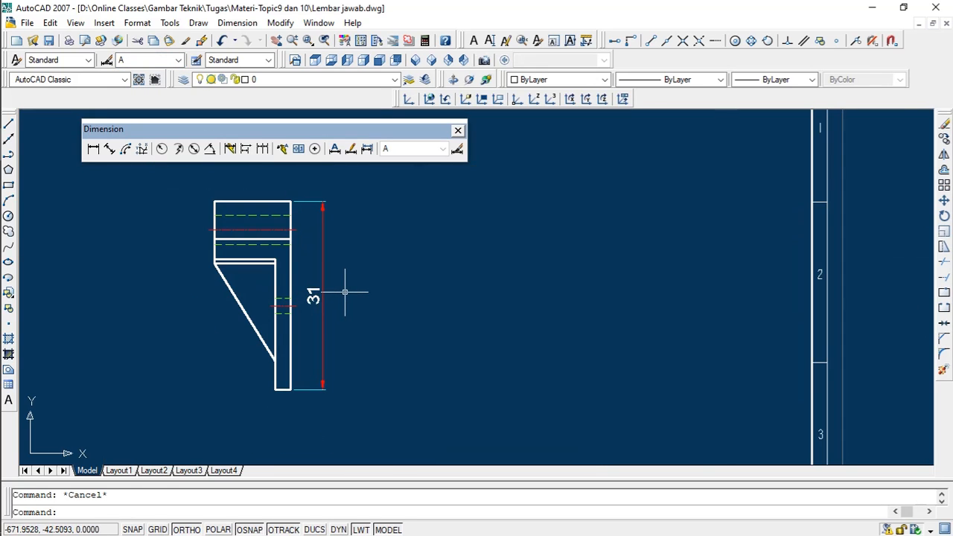
# Modify dimension style A 1B2, setting the measurement scale factor of its primary units to 2
pyautogui.write('d')
pyautogui.press('Return')
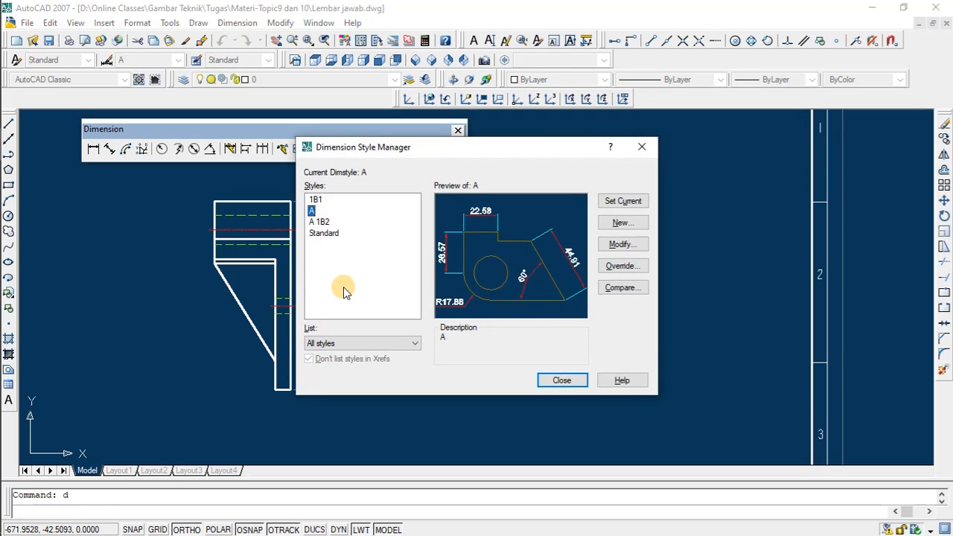
pyautogui.click(320, 222)
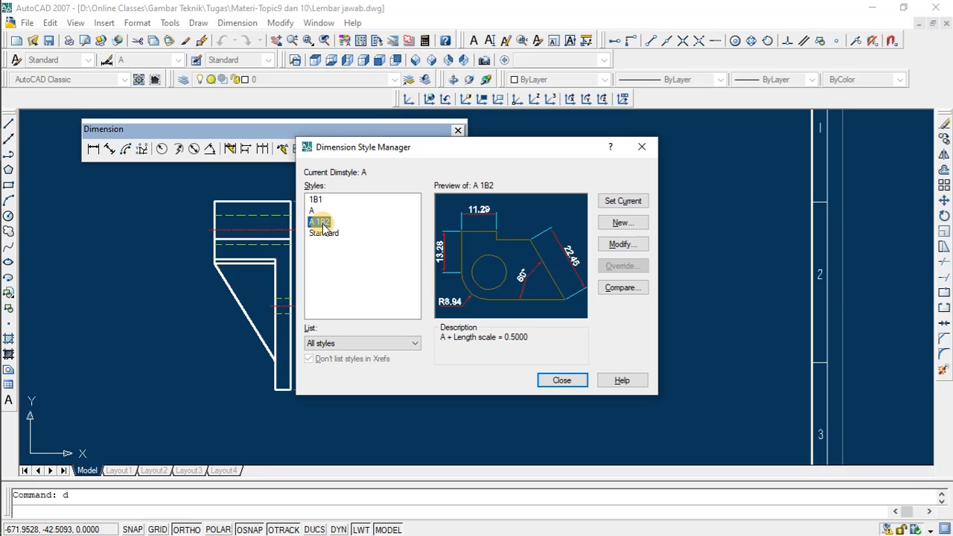
pyautogui.click(620, 246)
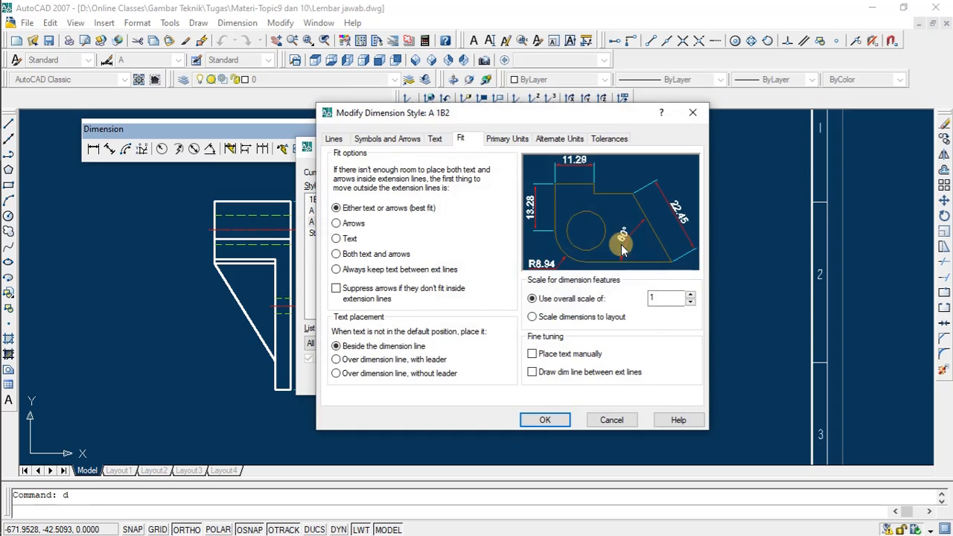
pyautogui.click(499, 138)
pyautogui.moveTo(469, 317); pyautogui.dragTo(430, 318)
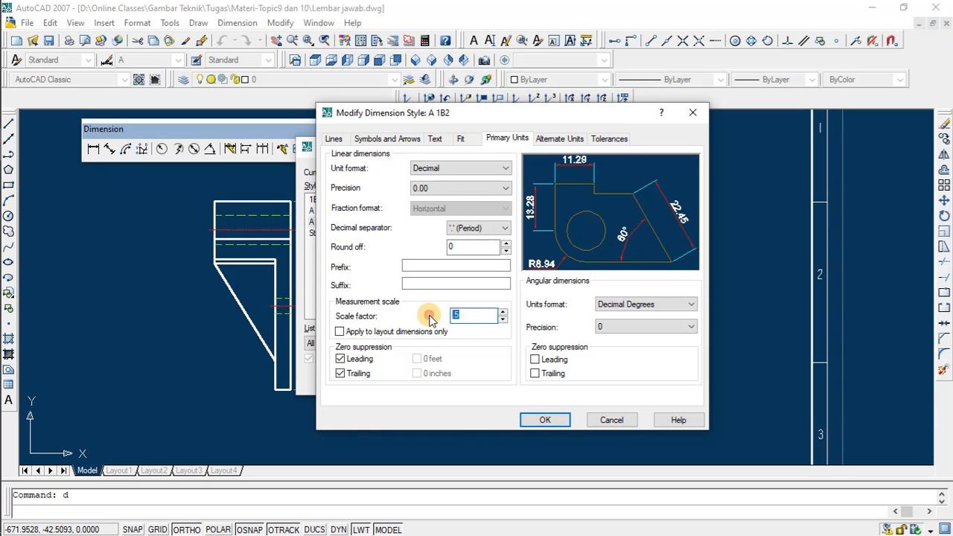
pyautogui.write('2')
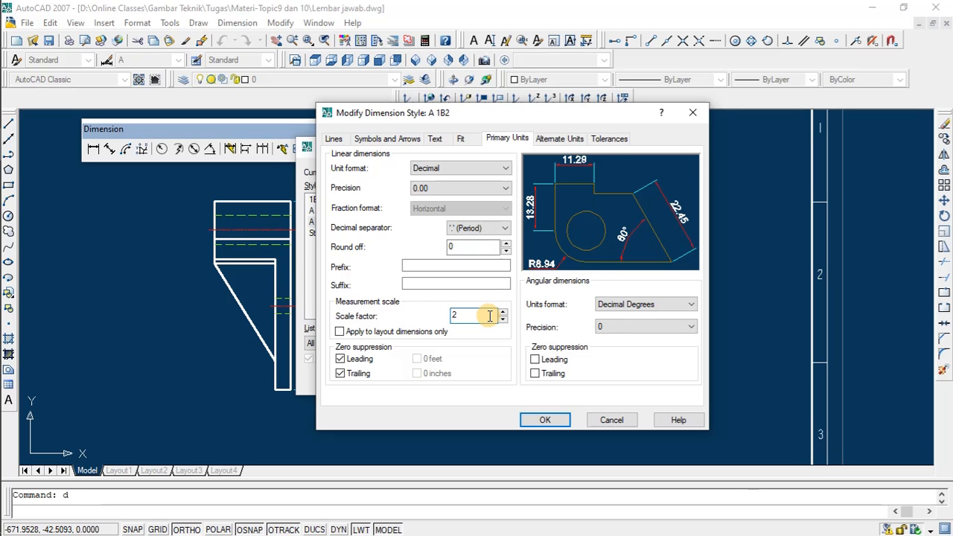
pyautogui.click(552, 419)
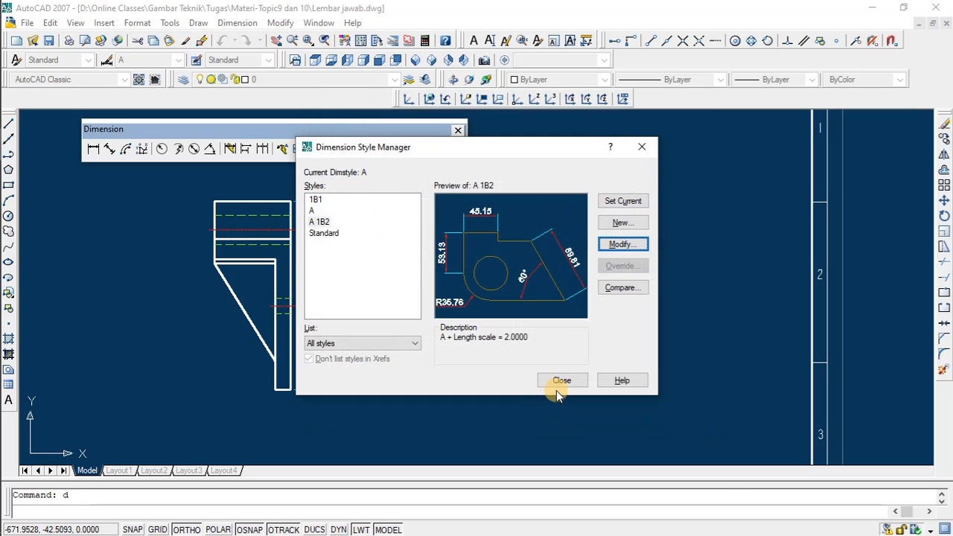
pyautogui.click(560, 380)
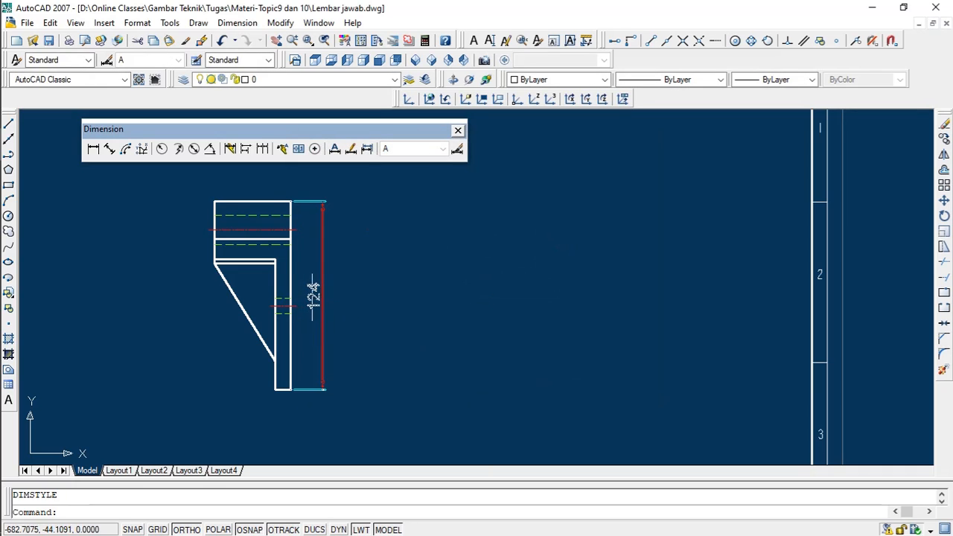
# Check the style assigned to the scaled view's height dimension and compare its value with the unscaled copy's dimension
pyautogui.click(318, 288)
pyautogui.click(314, 284)
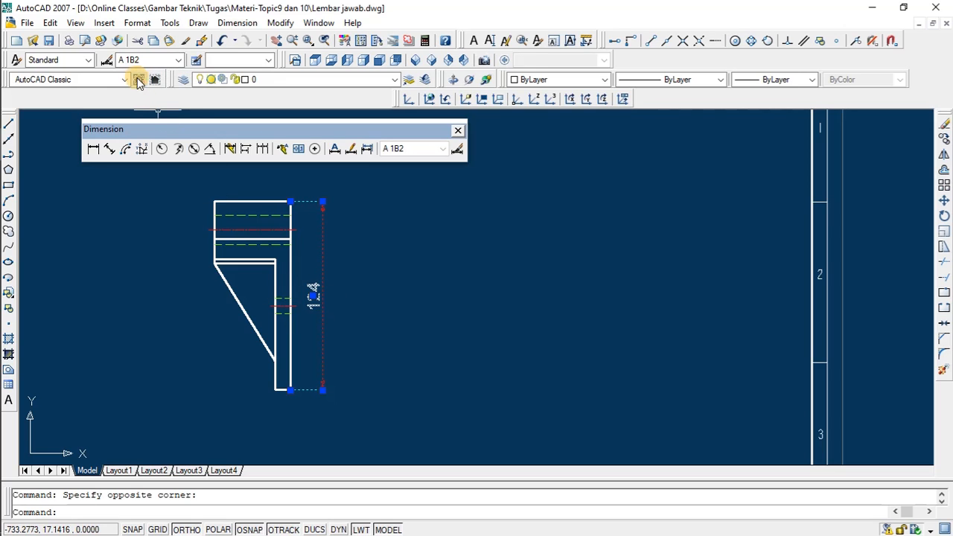
pyautogui.press('Escape')
pyautogui.scroll(-4, 405, 251)
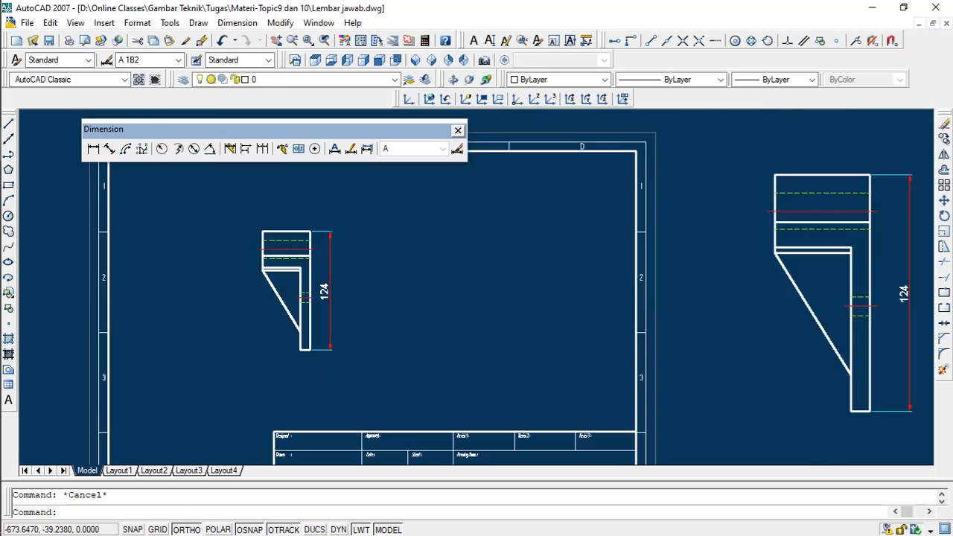
pyautogui.scroll(2, 517, 310)
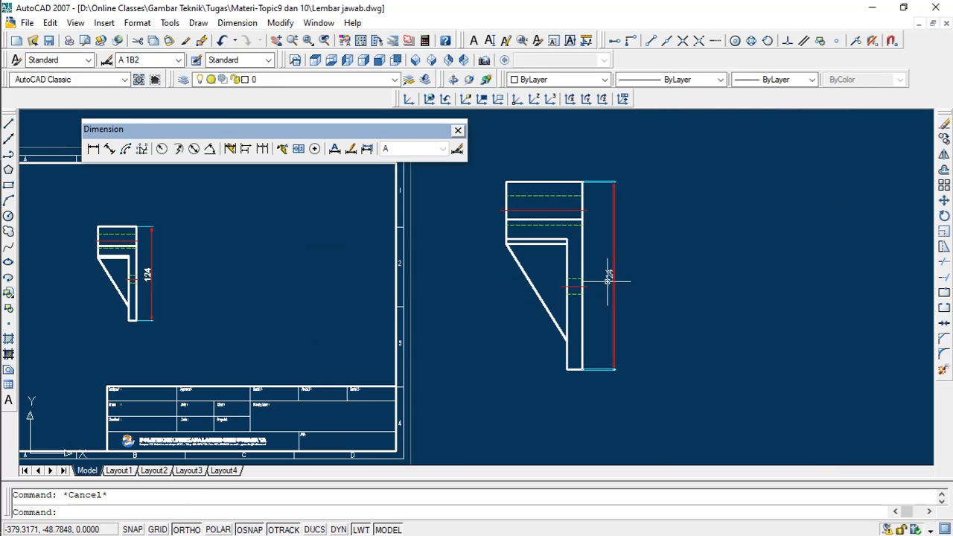
pyautogui.scroll(3, 145, 274)
pyautogui.scroll(-2, 312, 286)
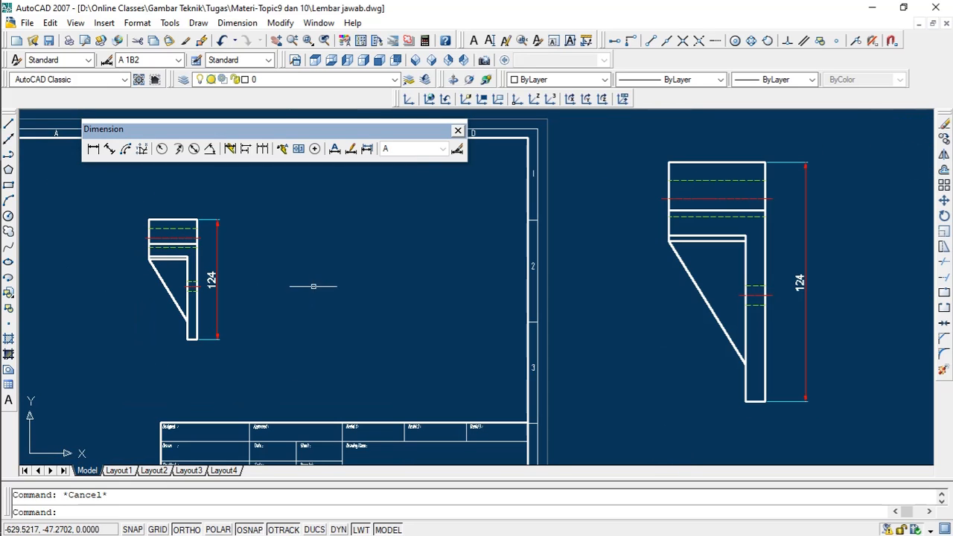
# Make dimension style A current and add a second vertical height dimension outside the scaled side view's existing one
pyautogui.scroll(3, 186, 245)
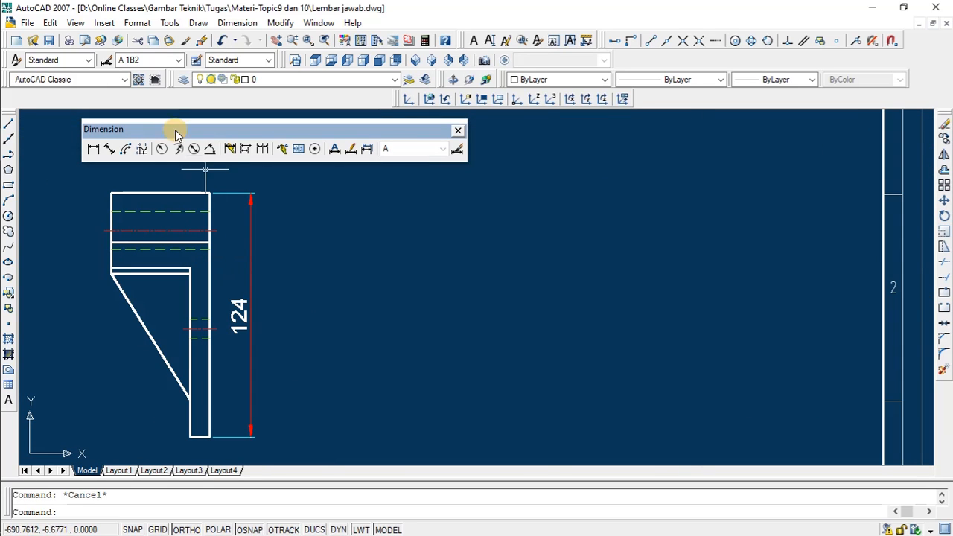
pyautogui.click(151, 62)
pyautogui.click(128, 79)
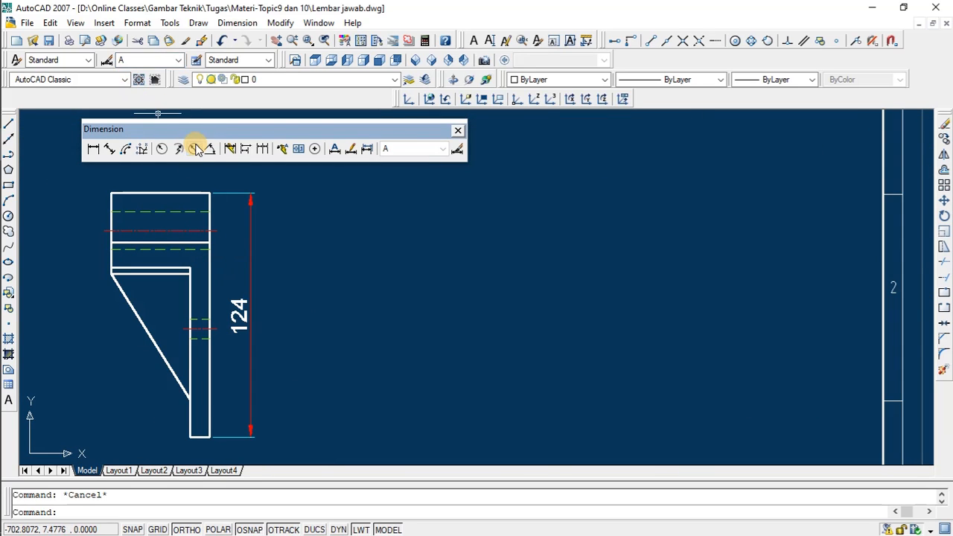
pyautogui.click(94, 149)
pyautogui.click(209, 193)
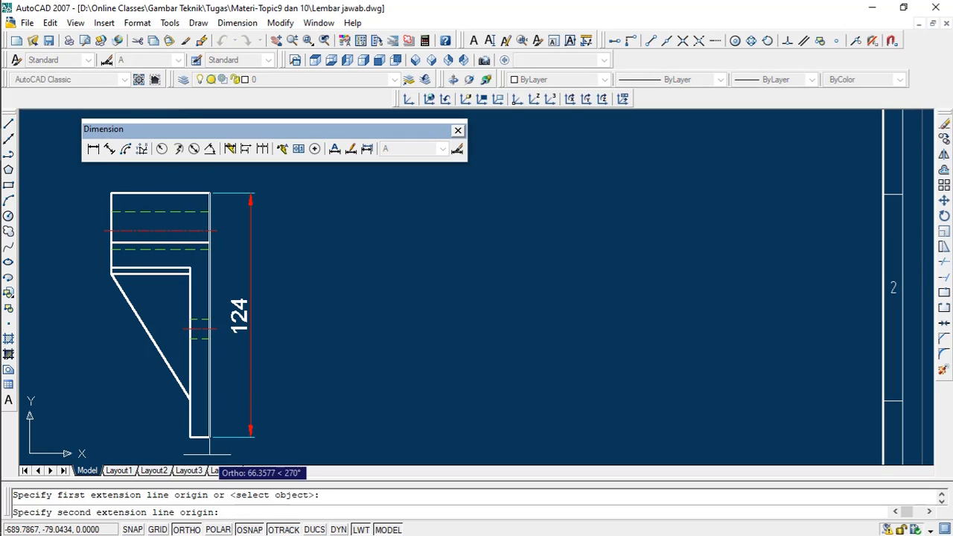
pyautogui.click(210, 437)
pyautogui.click(309, 395)
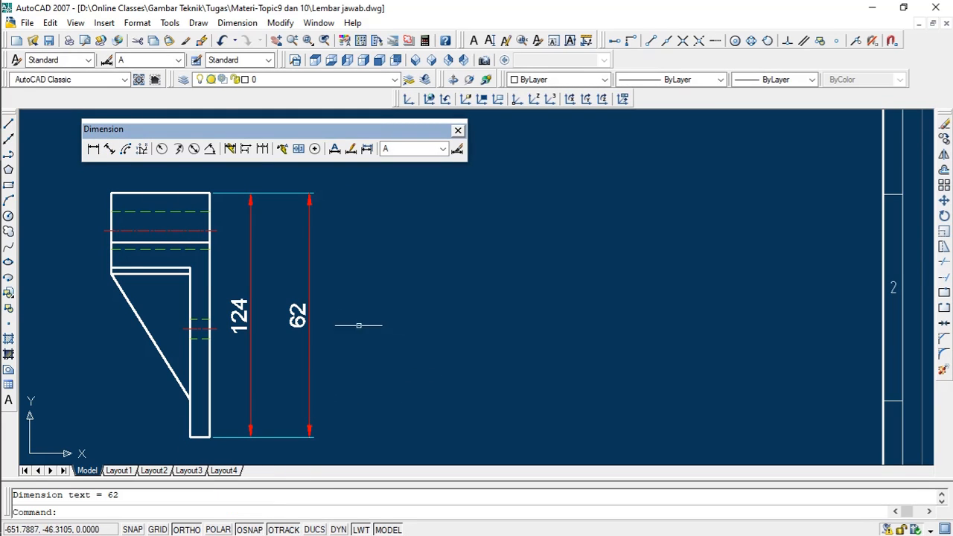
# Make dimension style A 1B2 current and add a third vertical height dimension beyond the style A one
pyautogui.click(130, 60)
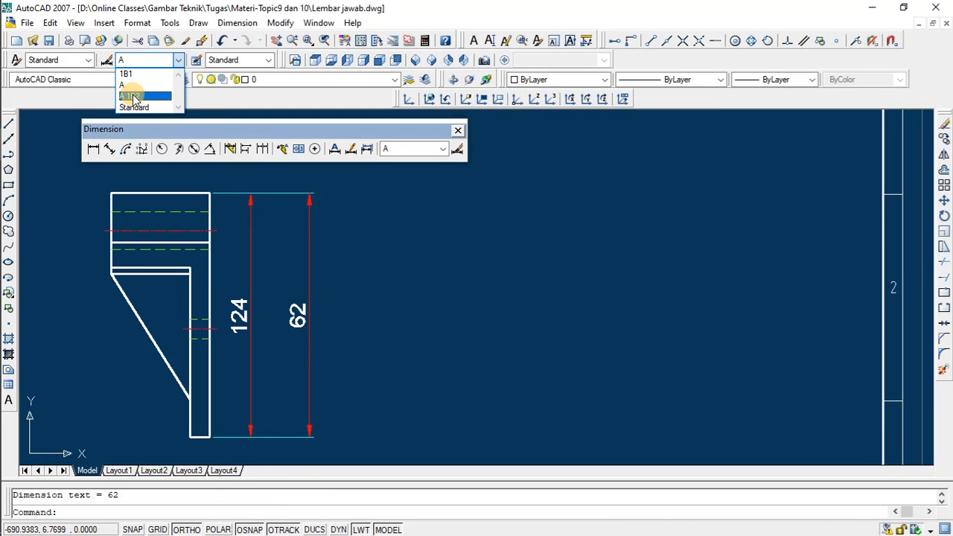
pyautogui.click(129, 95)
pyautogui.click(93, 149)
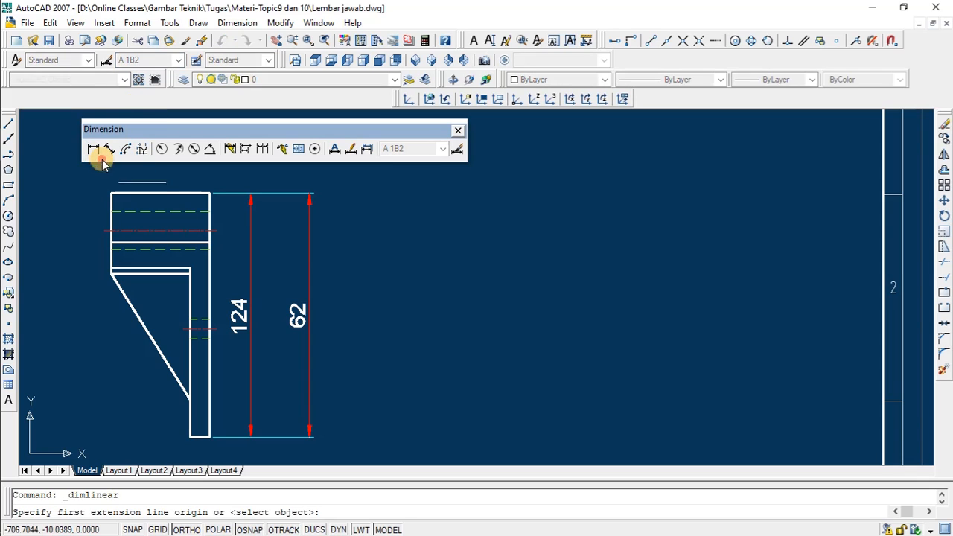
pyautogui.click(209, 193)
pyautogui.click(210, 437)
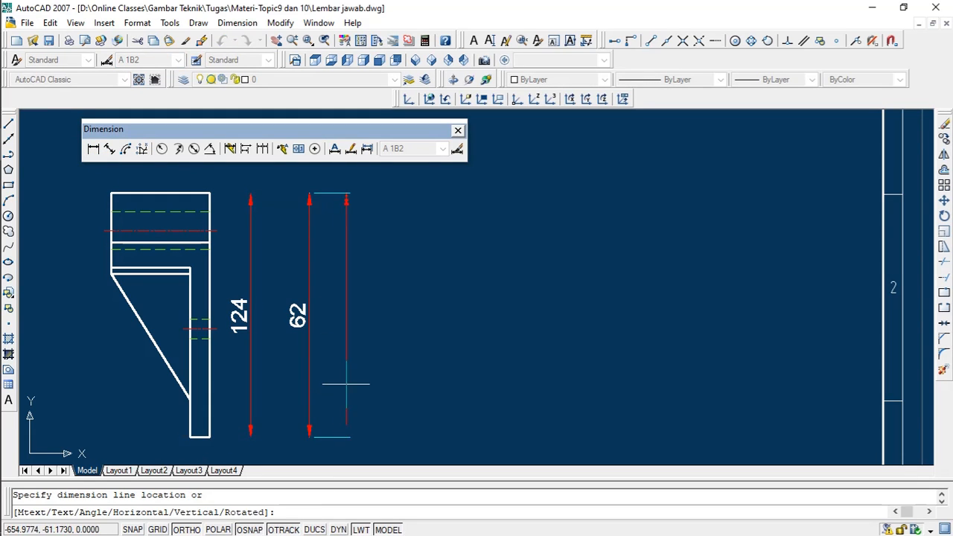
pyautogui.click(351, 380)
# Delete the two outer height dimensions of the scaled side view, keeping only the innermost one
pyautogui.scroll(-4, 350, 380)
pyautogui.scroll(1, 403, 291)
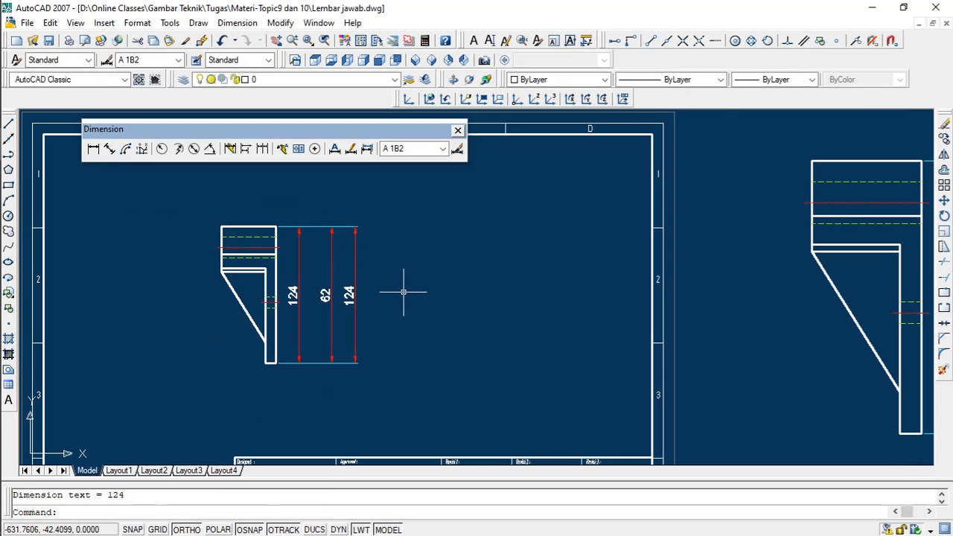
pyautogui.click(404, 371)
pyautogui.click(268, 287)
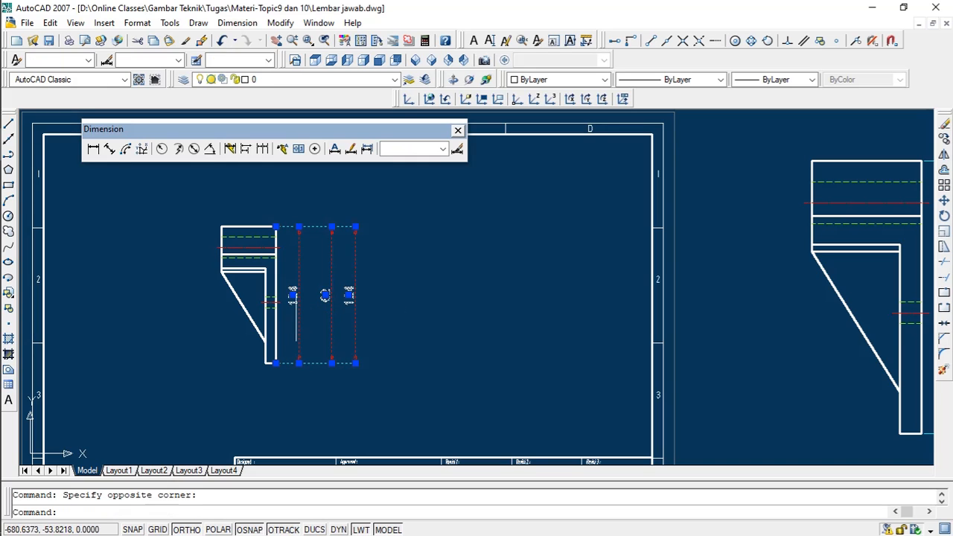
pyautogui.press('Escape')
pyautogui.click(382, 365)
pyautogui.click(316, 317)
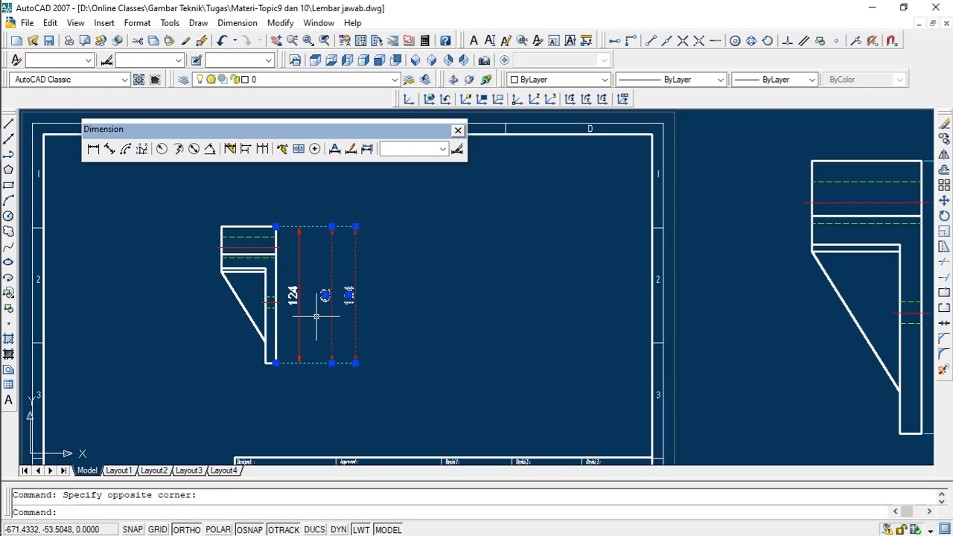
pyautogui.press('Delete')
# Examine the half-size side view on the sheet against the full-size copy, comparing their height dimensions
pyautogui.scroll(-2, 352, 289)
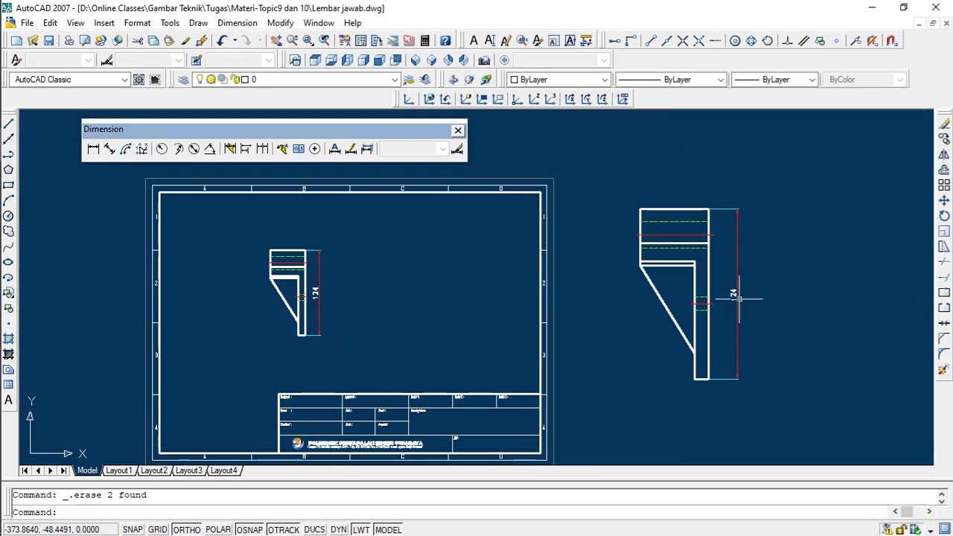
pyautogui.scroll(2, 361, 295)
pyautogui.scroll(3, 286, 273)
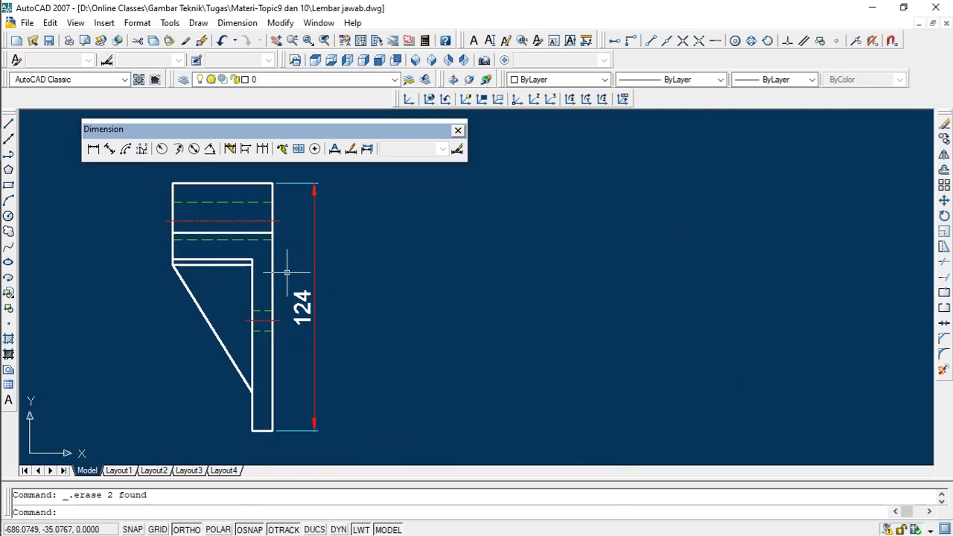
pyautogui.scroll(-2, 286, 272)
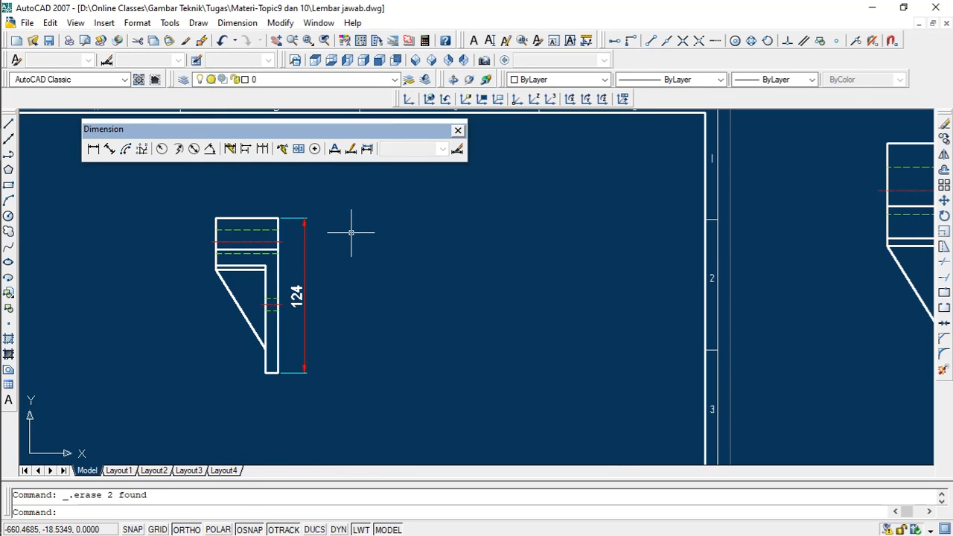
pyautogui.scroll(-3, 351, 232)
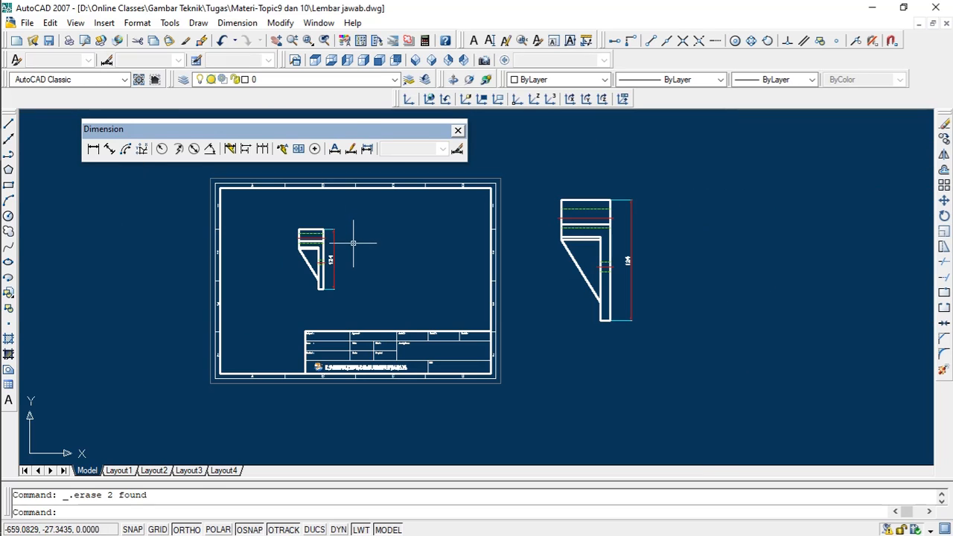
pyautogui.scroll(1, 357, 246)
pyautogui.scroll(-1, 380, 276)
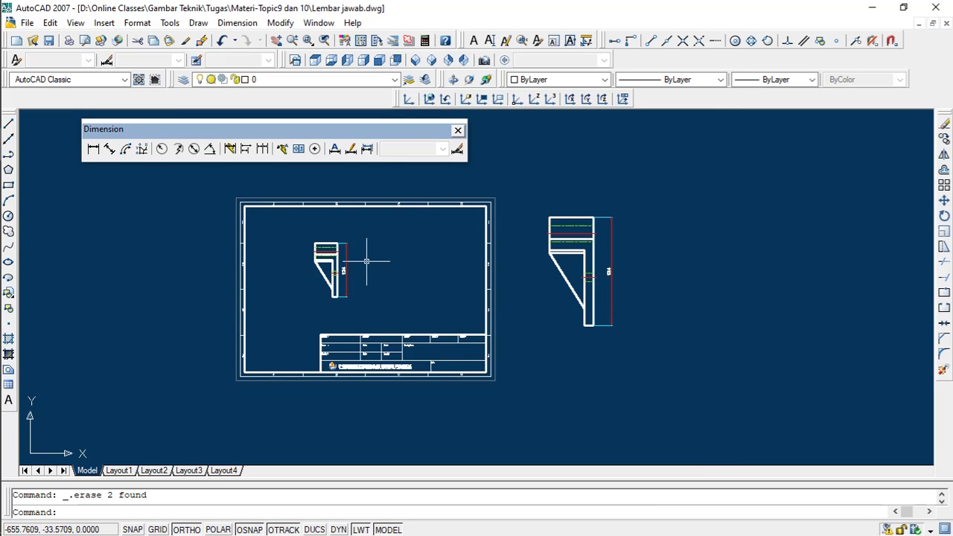
pyautogui.scroll(1, 366, 261)
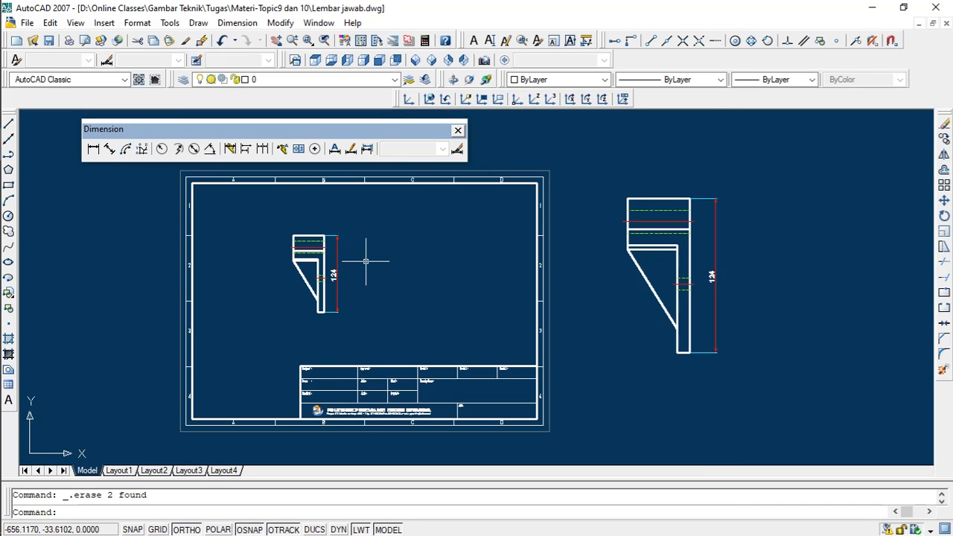